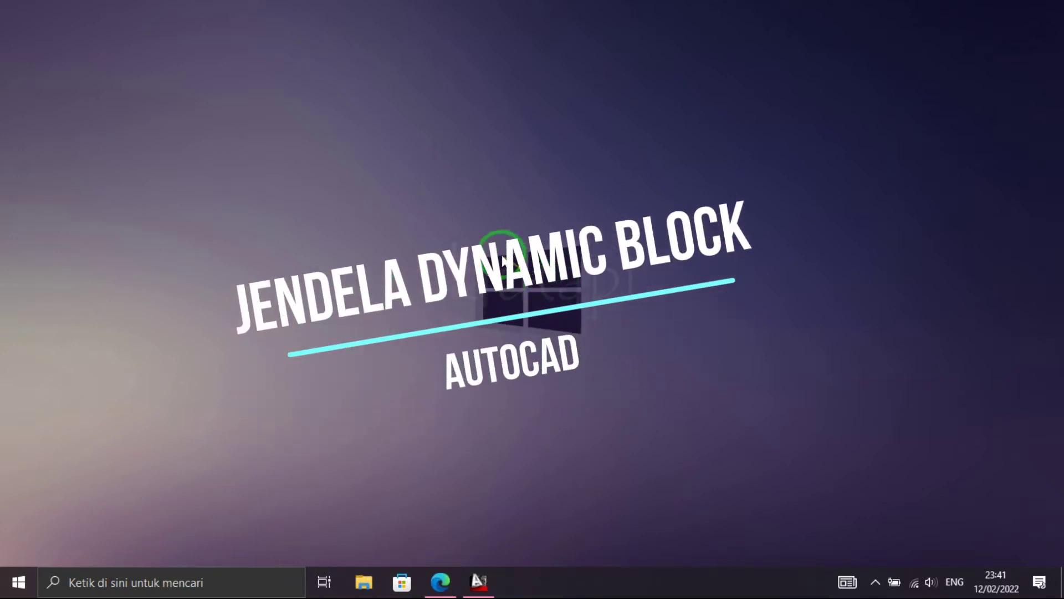
- Launch AutoCAD 2013 from the taskbar to get a blank Drawing1
right_click(502, 257)
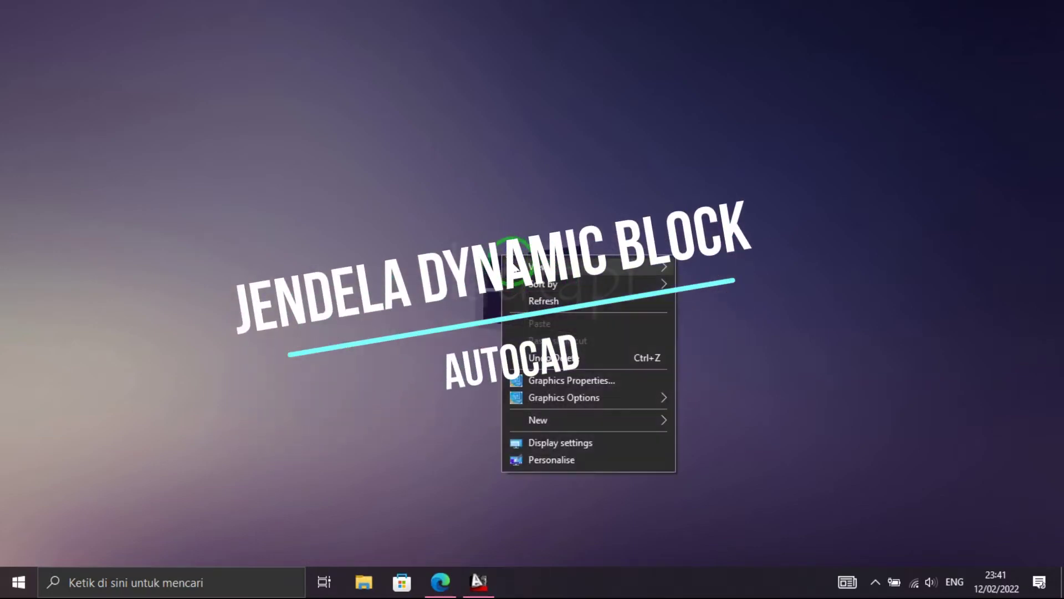
click(526, 303)
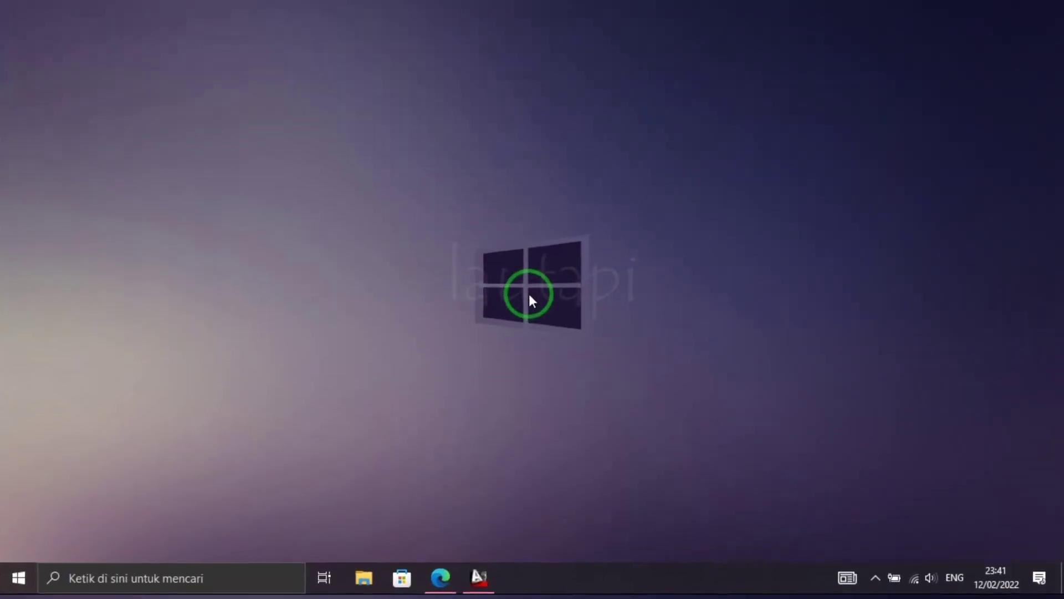
click(478, 581)
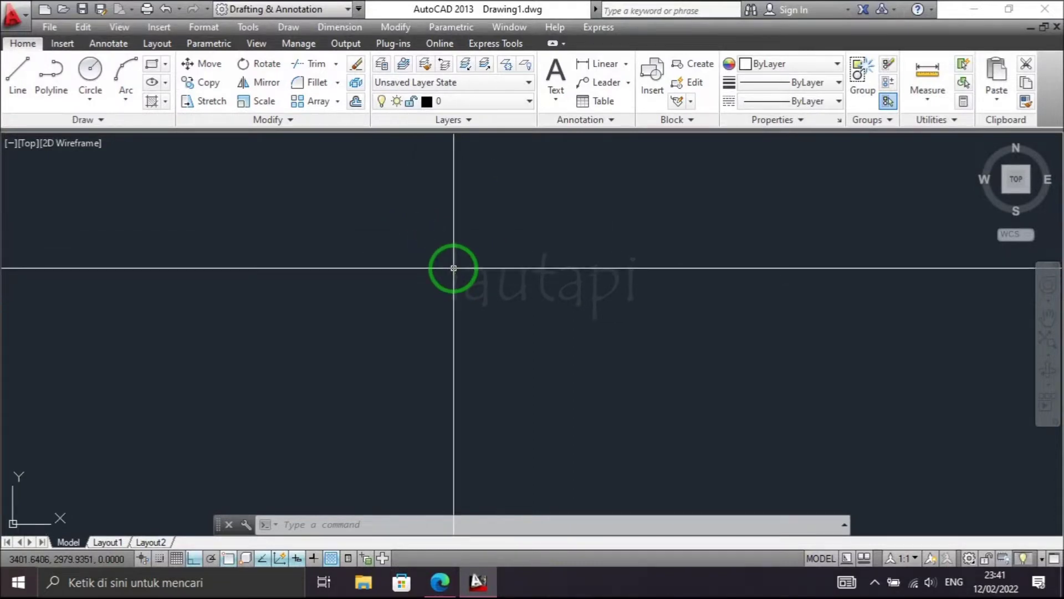
- Draw the 1 by 0.15 window frame rectangle with RECTANG
text(rec)
key(Return)
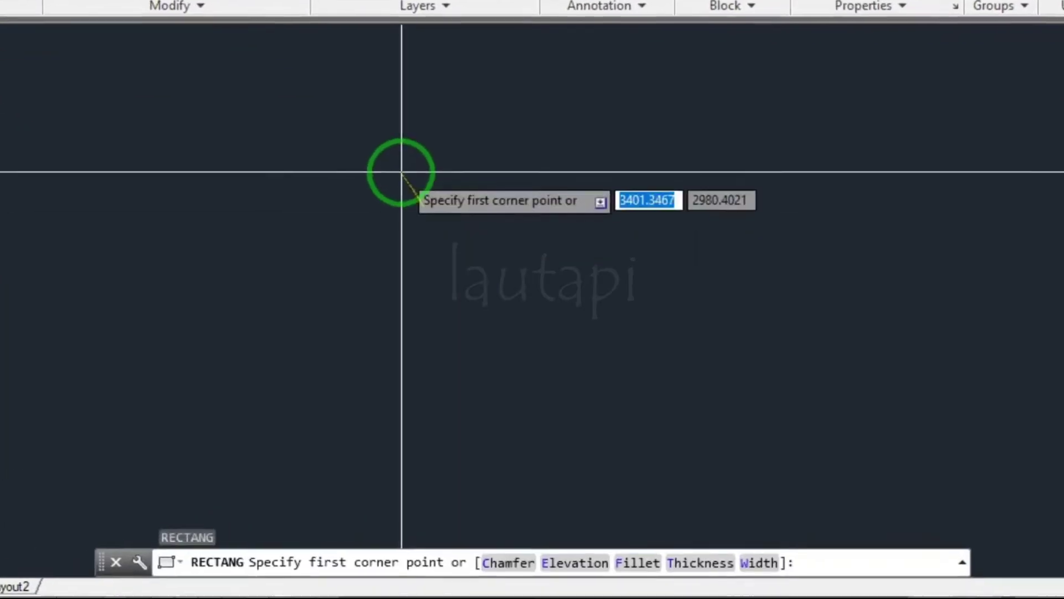
click(401, 172)
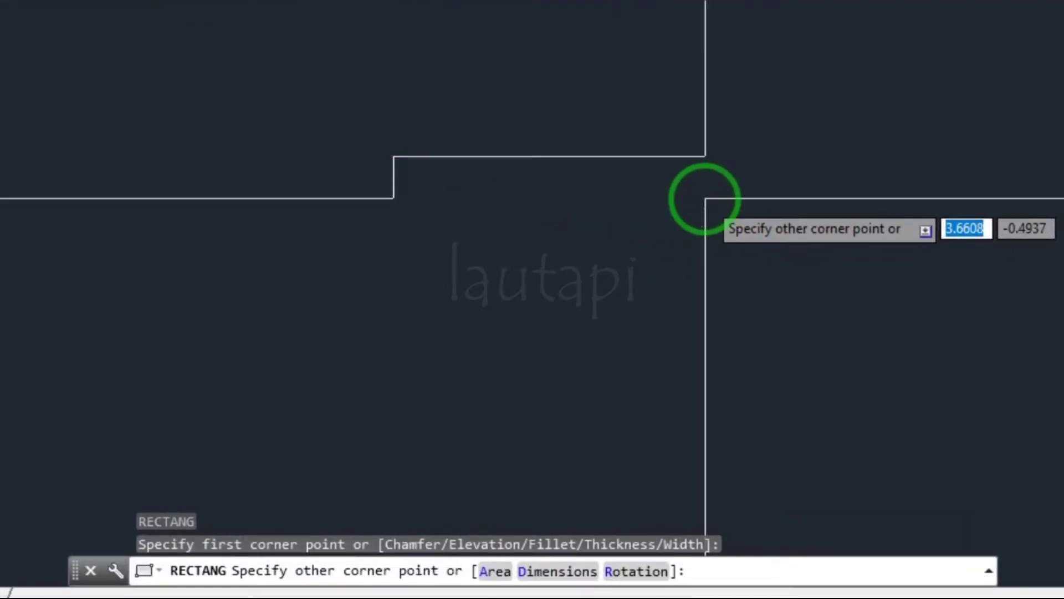
key(Tab)
text(.15)
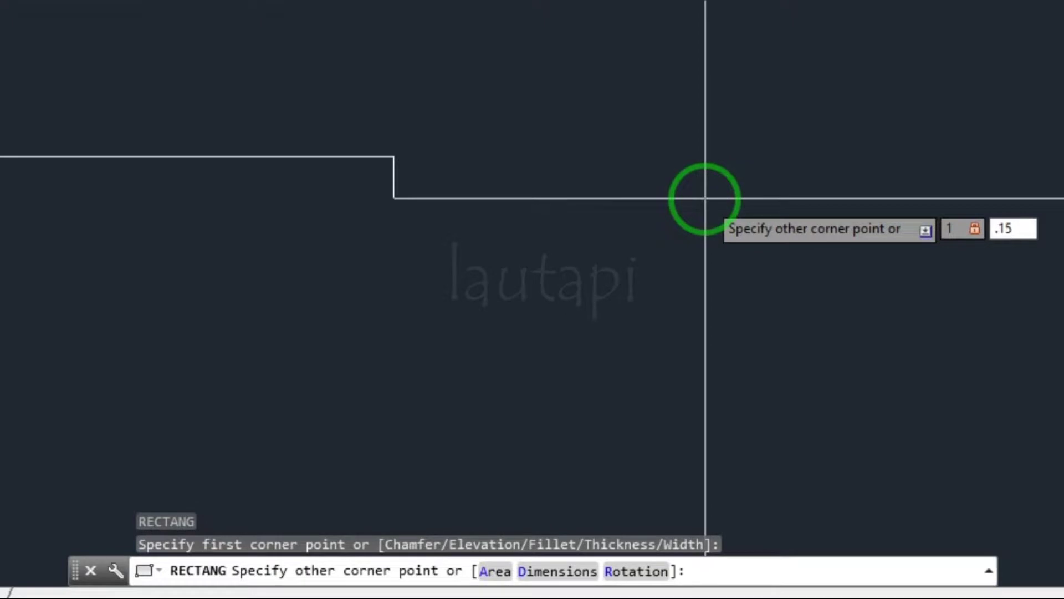
key(Return)
scroll(422, 137, up, 4)
scroll(442, 137, up, 2)
middle_drag(394, 230, 420, 209)
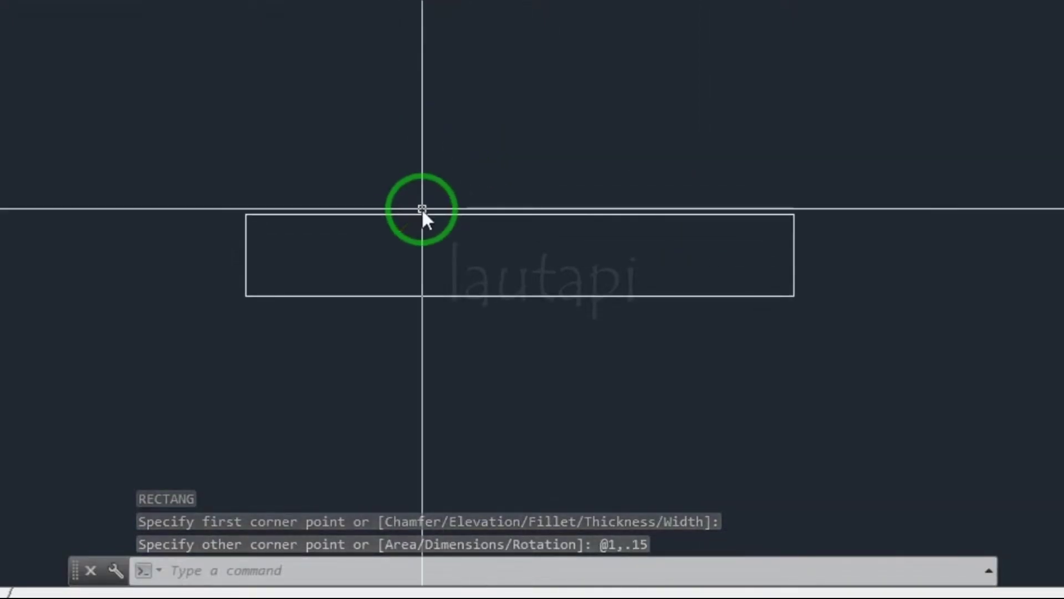
- Draw the left jamb rectangle from the frame's top-left corner
text(rec)
key(Return)
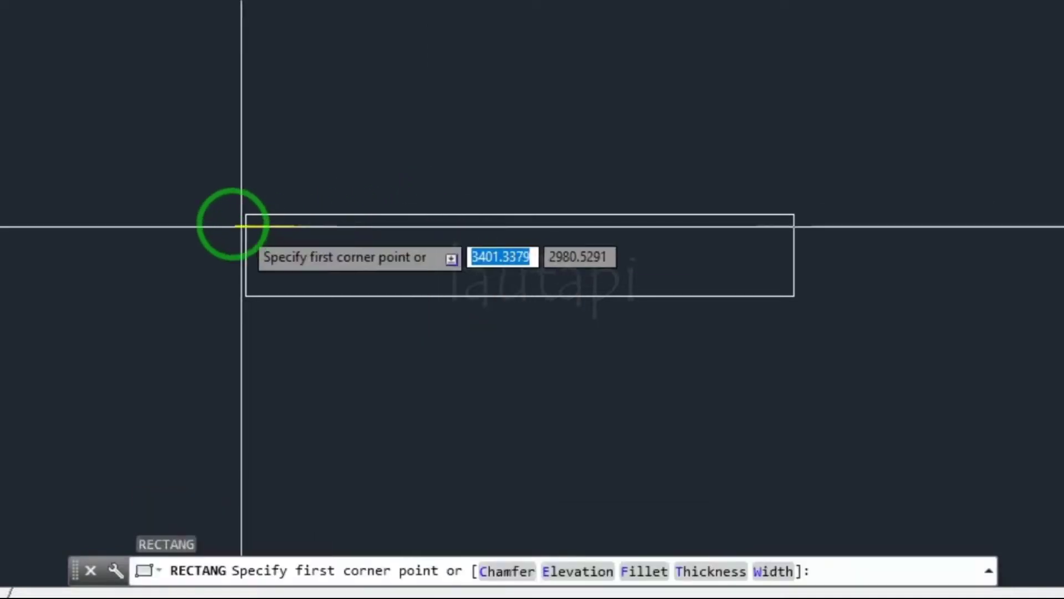
click(246, 215)
scroll(258, 293, up, 3)
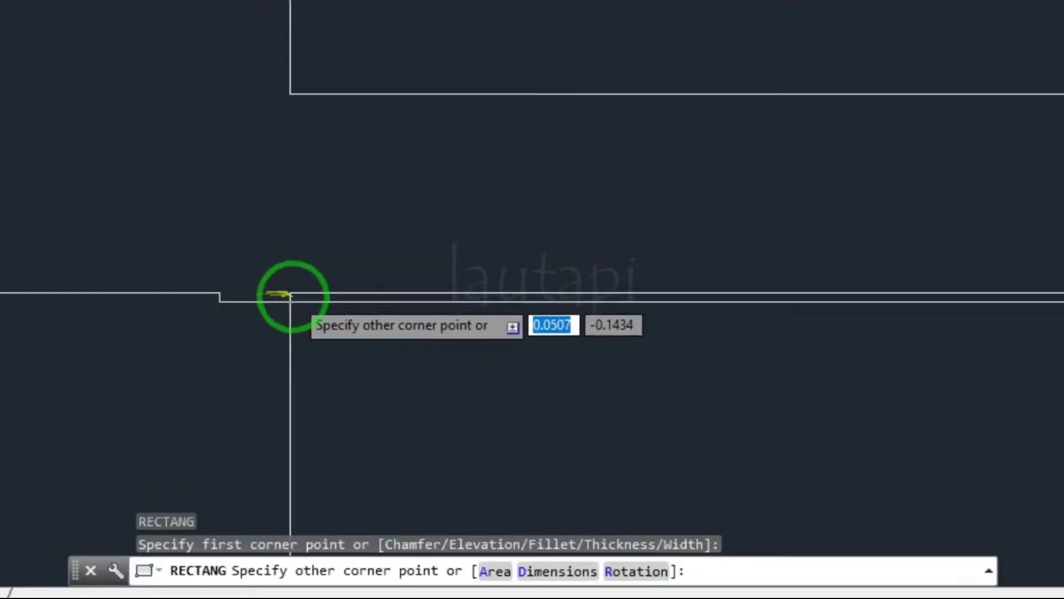
click(308, 302)
scroll(309, 301, down, 3)
middle_drag(534, 304, 426, 295)
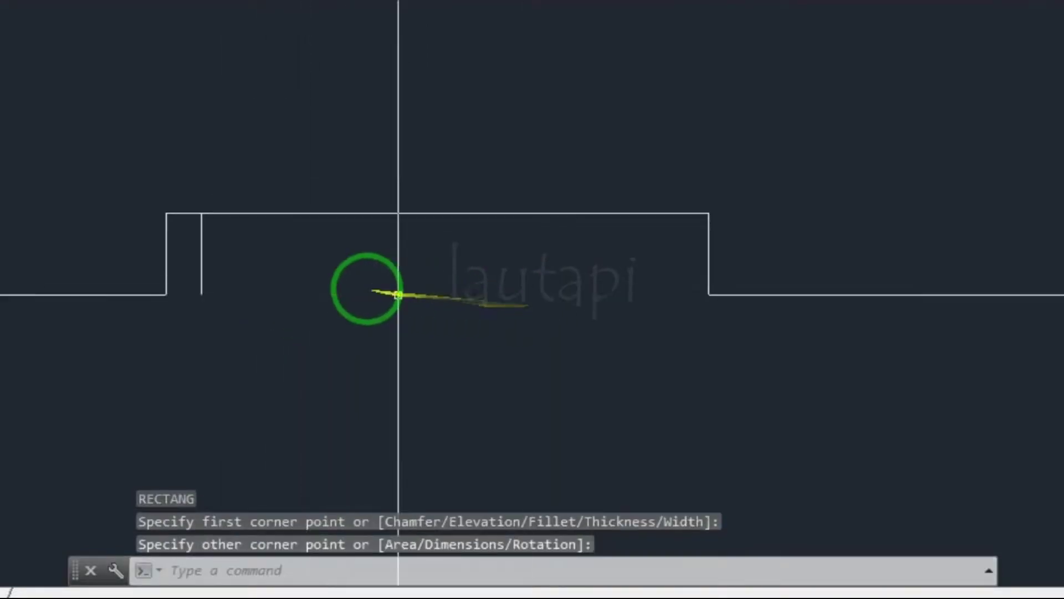
- Draw the small bottom piece rectangle at the frame's left end
text(rec)
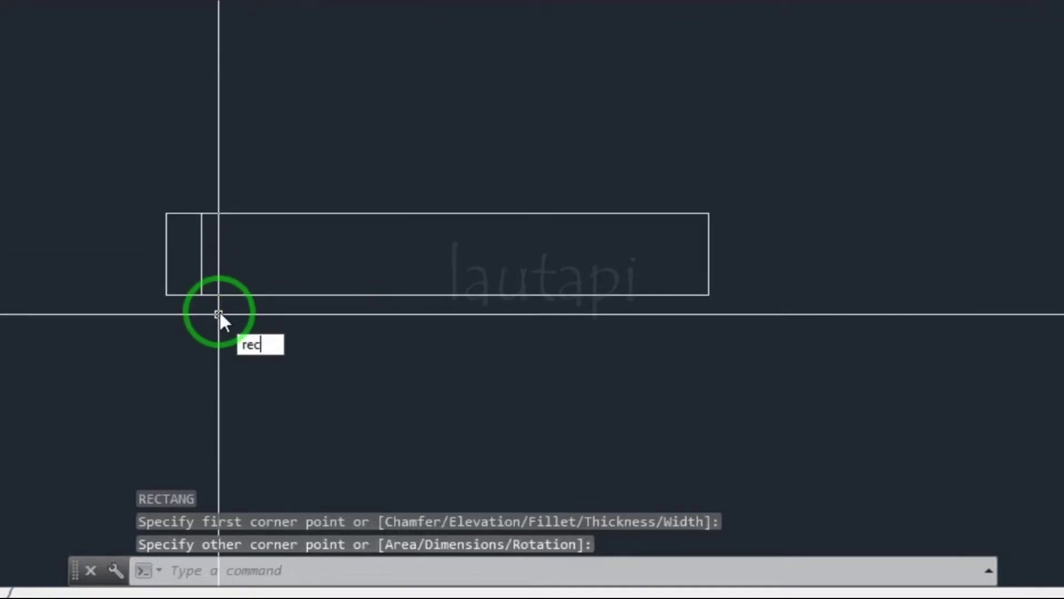
key(Return)
scroll(216, 300, up, 4)
click(76, 204)
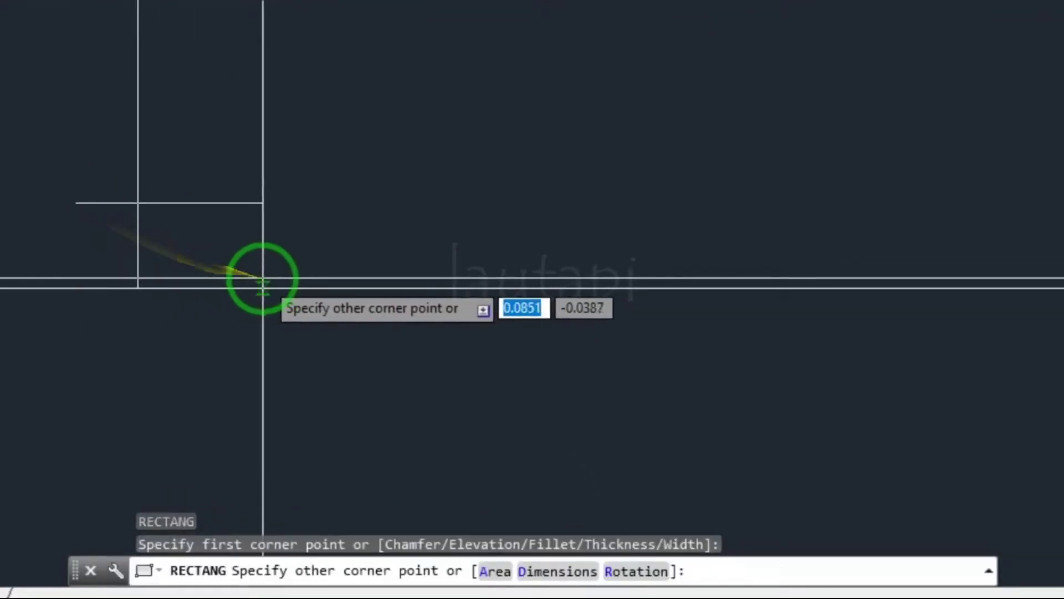
click(276, 287)
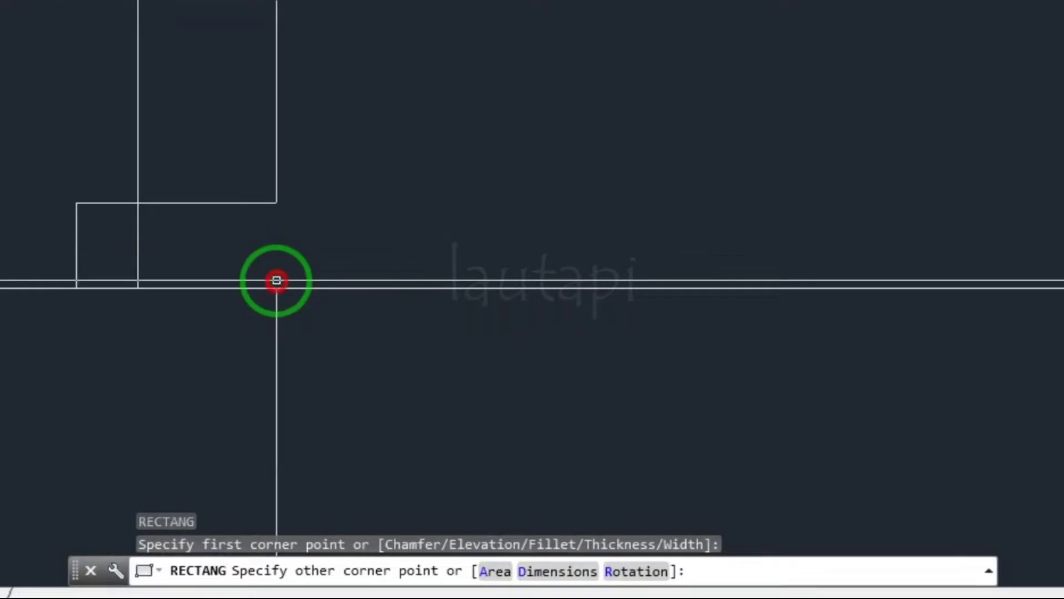
scroll(299, 266, down, 2)
- Mirror the left jamb and bottom piece to the right end, keeping originals
click(295, 240)
scroll(294, 240, down, 2)
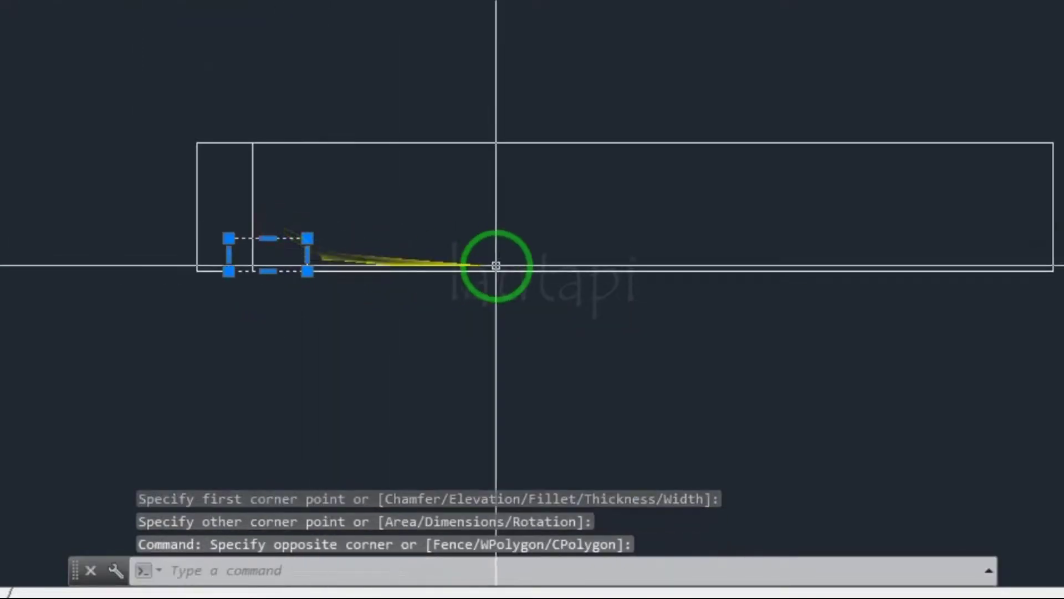
click(247, 253)
click(213, 212)
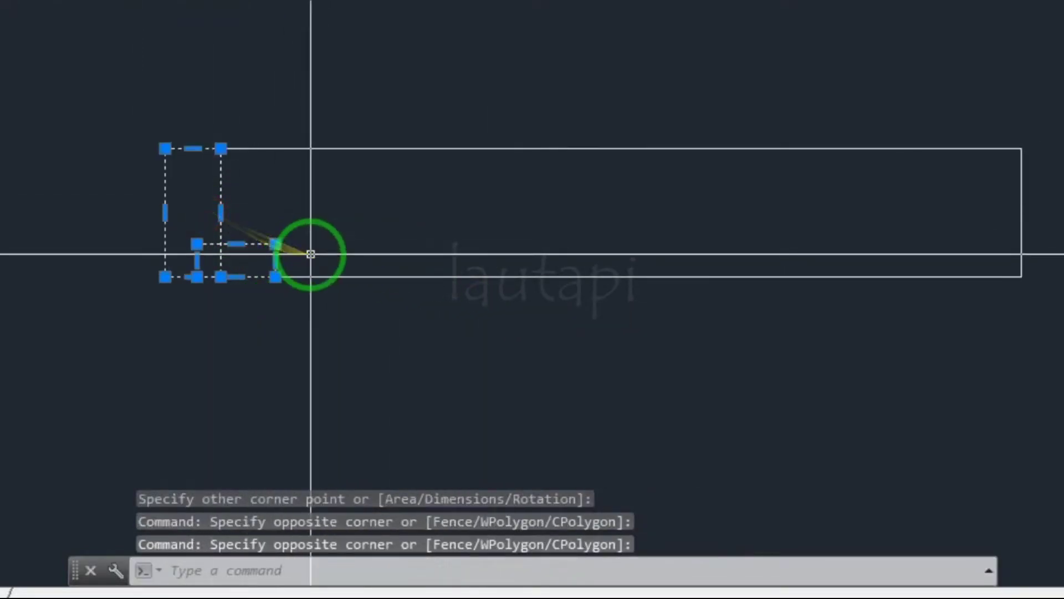
text(mi)
key(Return)
click(601, 278)
click(614, 368)
key(Return)
- Trim away the left and right inner vertical lines of the frame
drag(974, 339, 148, 31)
key(t)
key(r)
key(Return)
click(221, 260)
click(968, 260)
key(Return)
- Draw the sash strip rectangle between the two bottom pieces
key(r)
key(e)
key(c)
key(Return)
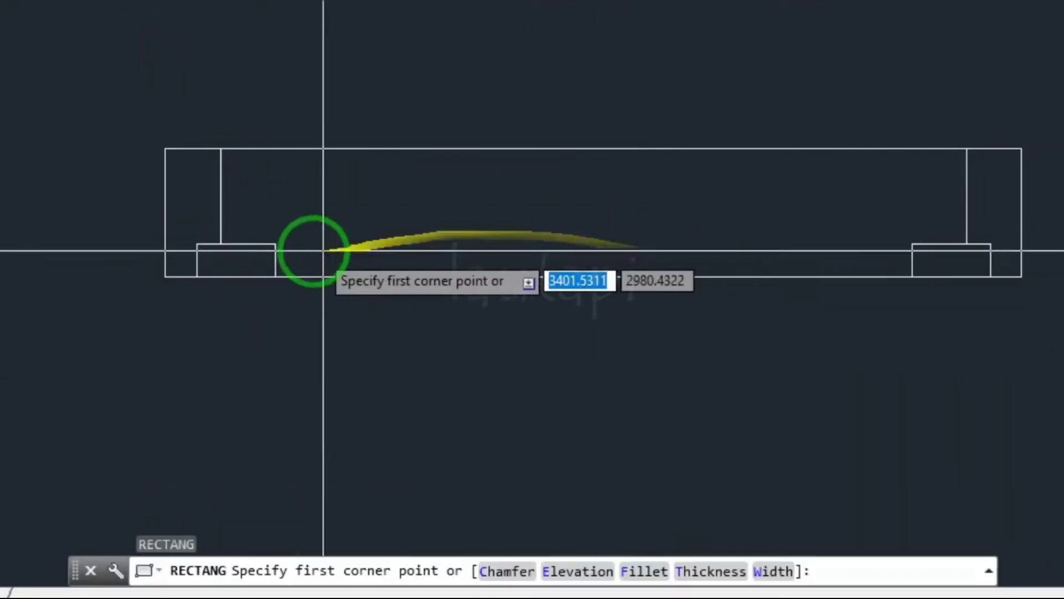
click(276, 244)
click(912, 276)
key(Return)
key(Escape)
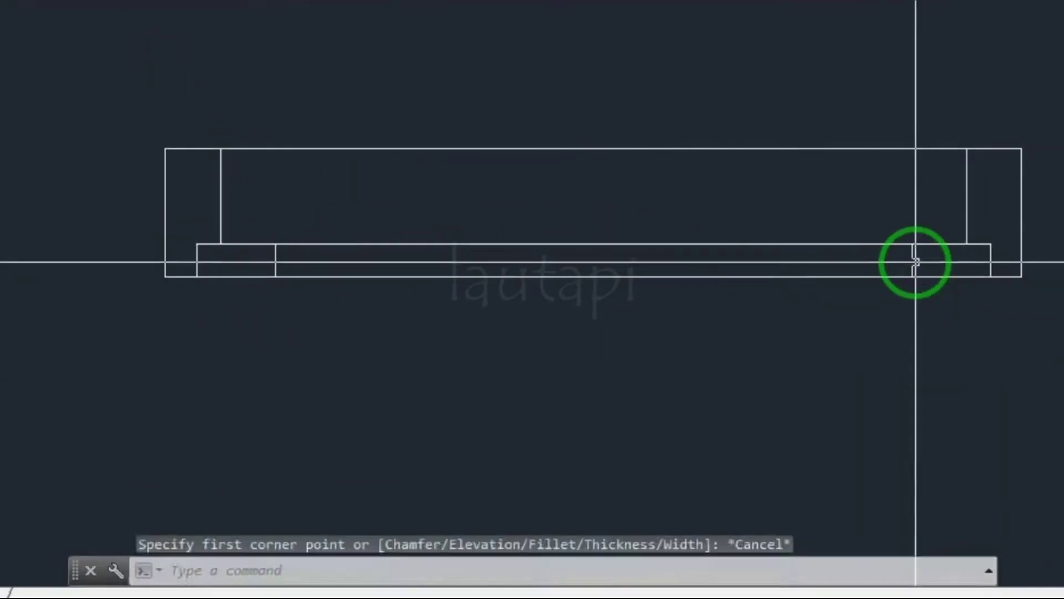
- Draw a dividing line across the sash strip between the end pieces
key(l)
key(Return)
click(912, 260)
click(274, 260)
key(Escape)
middle_drag(623, 332, 518, 321)
scroll(623, 309, down, 3)
middle_drag(622, 309, 650, 282)
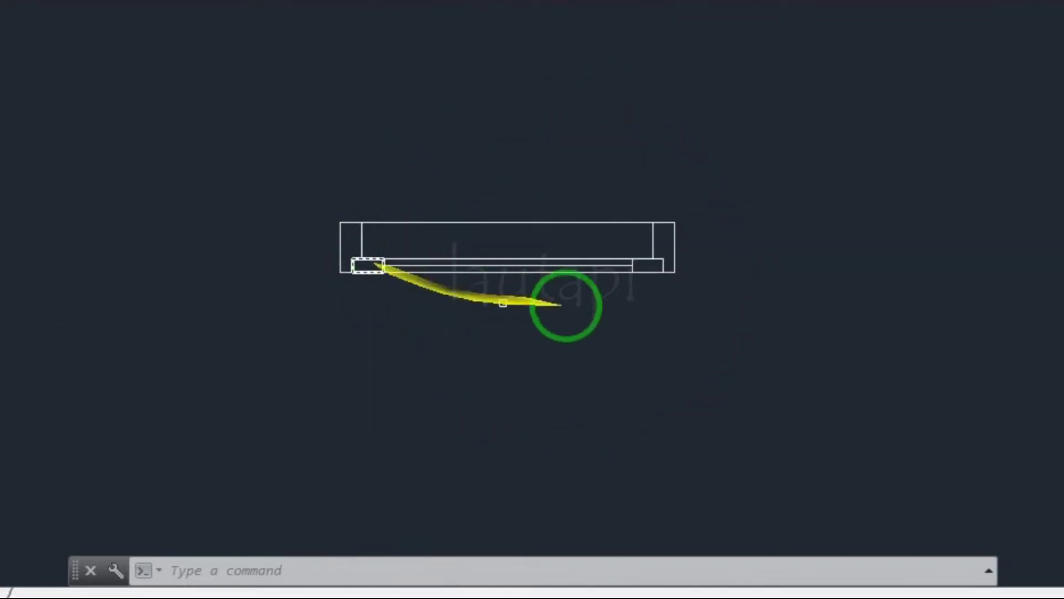
- Window-select the whole window profile and convert it into block 'Jendela'
middle_drag(613, 297, 574, 286)
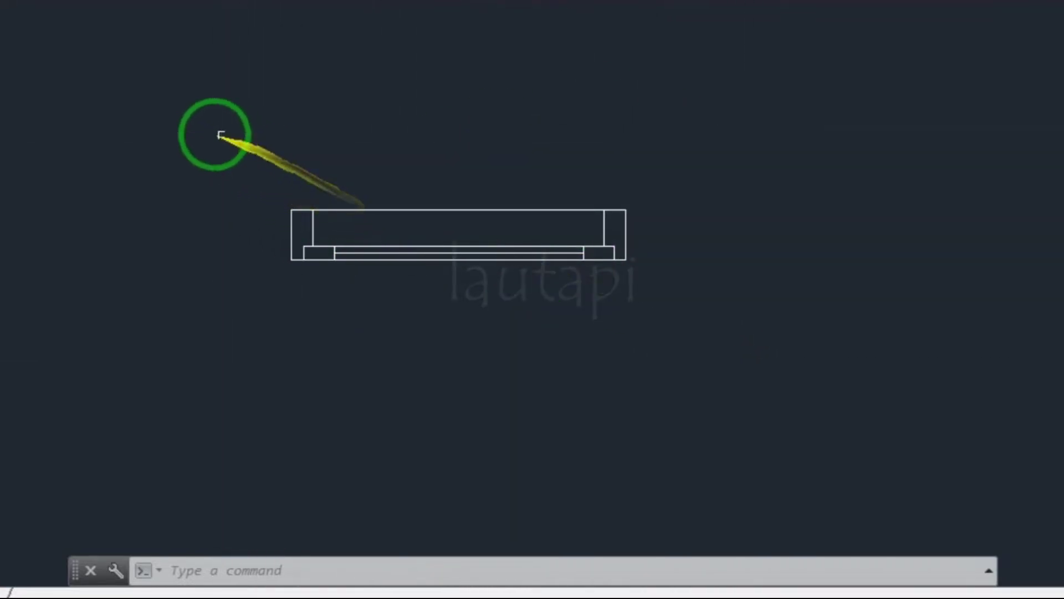
click(169, 111)
click(807, 363)
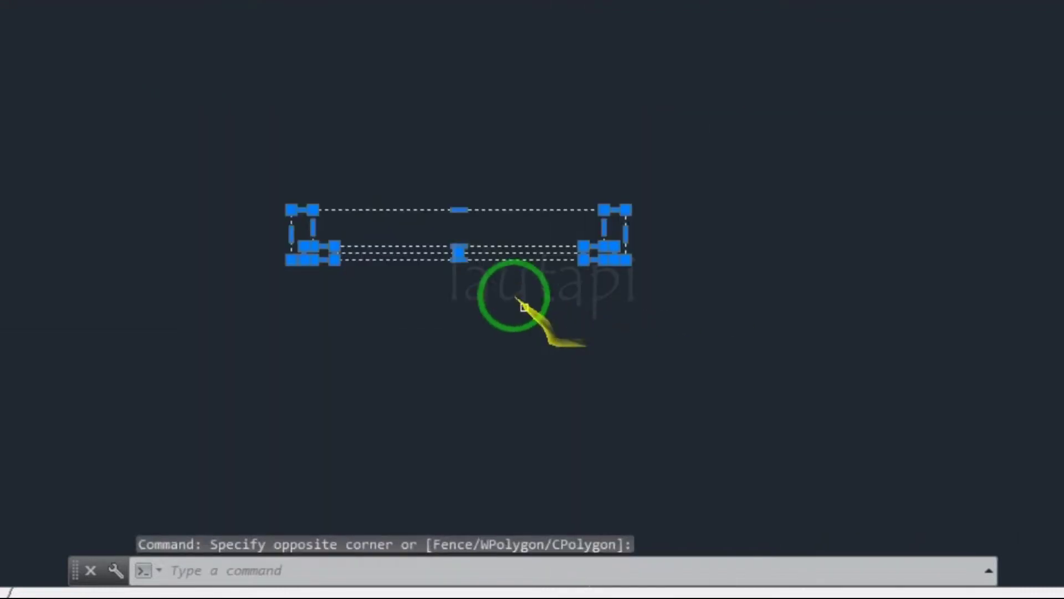
scroll(521, 283, up, 2)
middle_drag(502, 262, 579, 292)
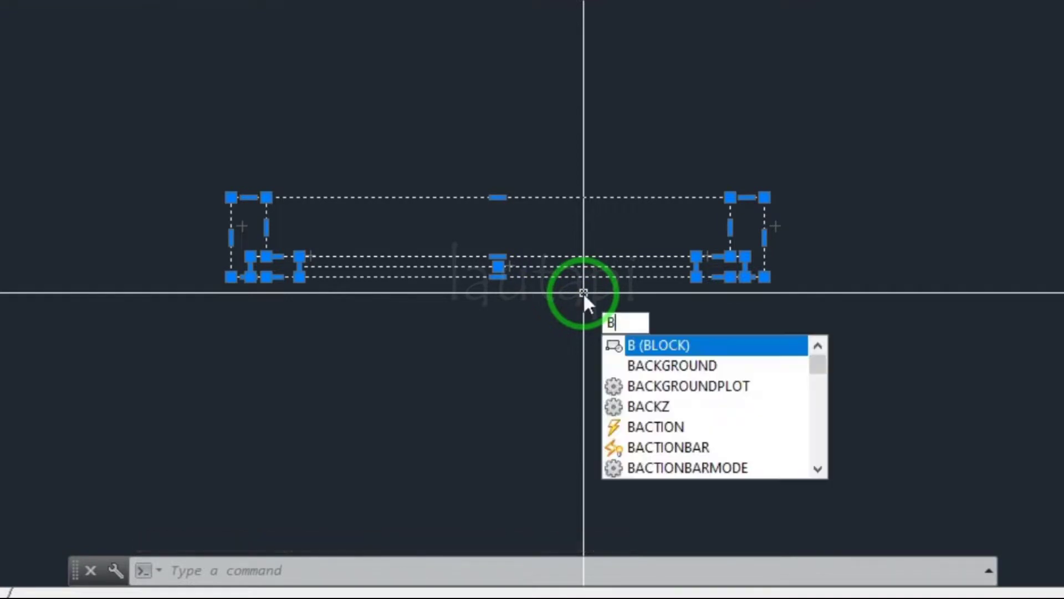
key(Return)
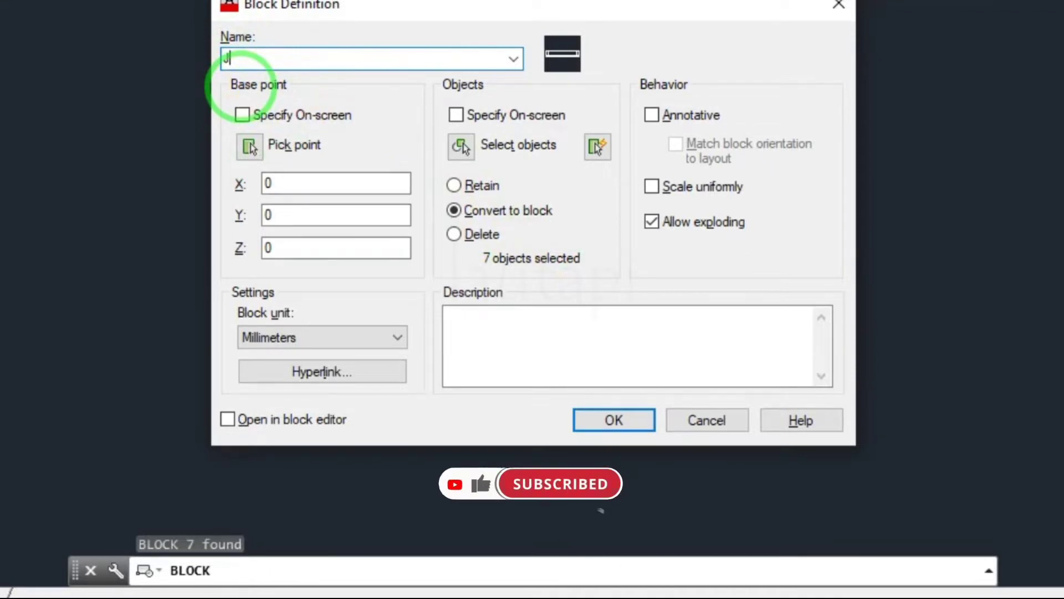
text(Jendela)
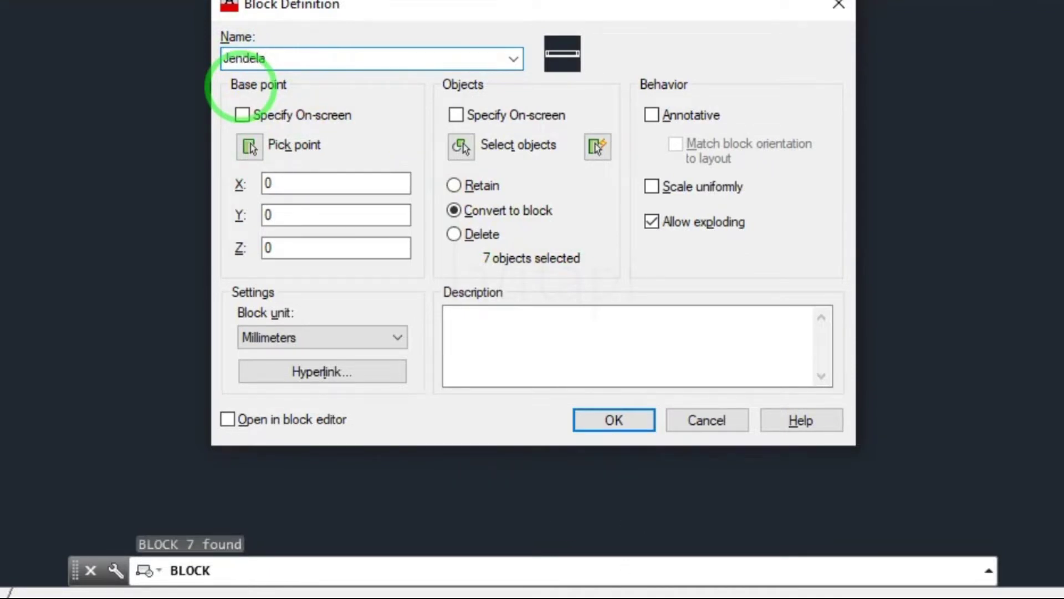
click(610, 429)
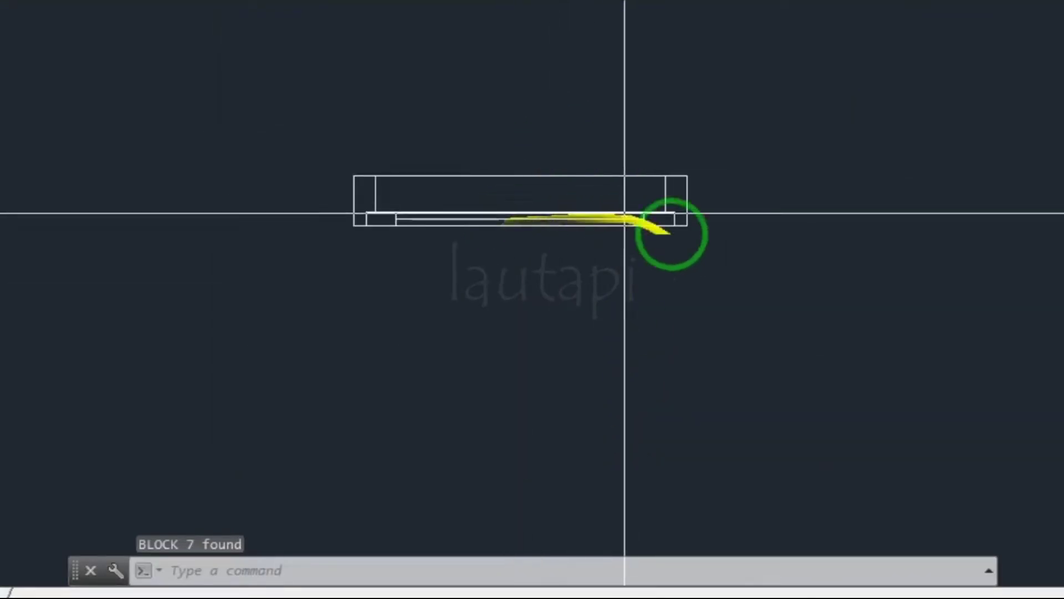
- Open the Jendela block in the Block Editor with the Parameters palette showing
scroll(564, 217, up, 2)
scroll(563, 217, up, 2)
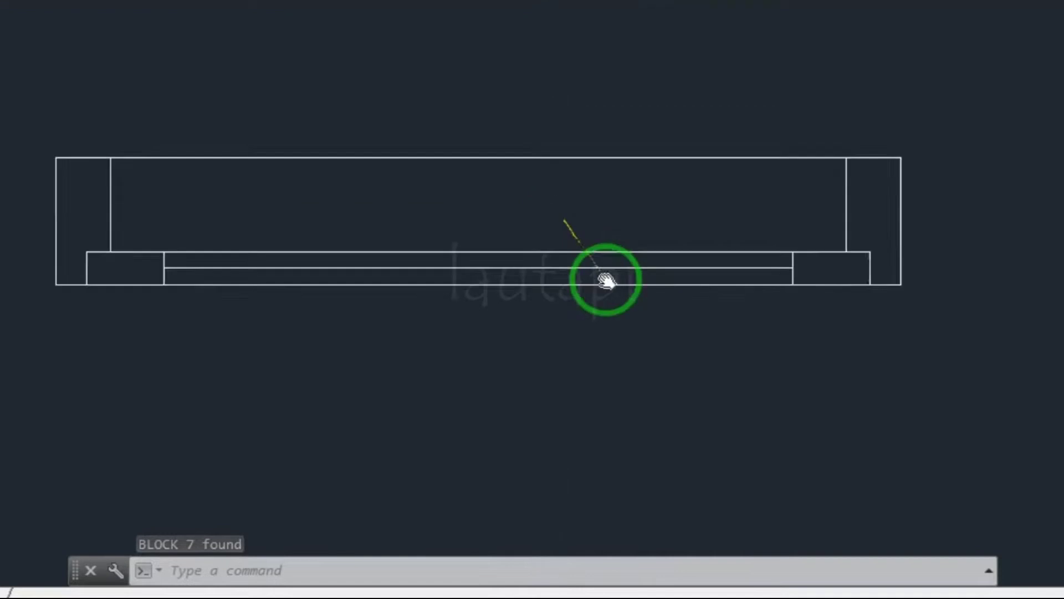
click(620, 299)
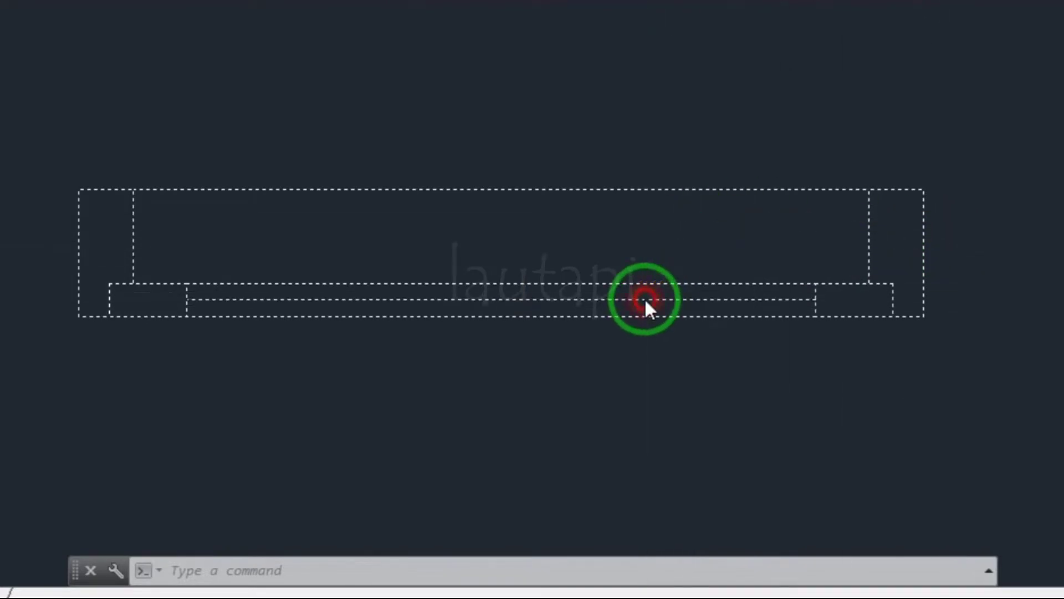
double_click(646, 302)
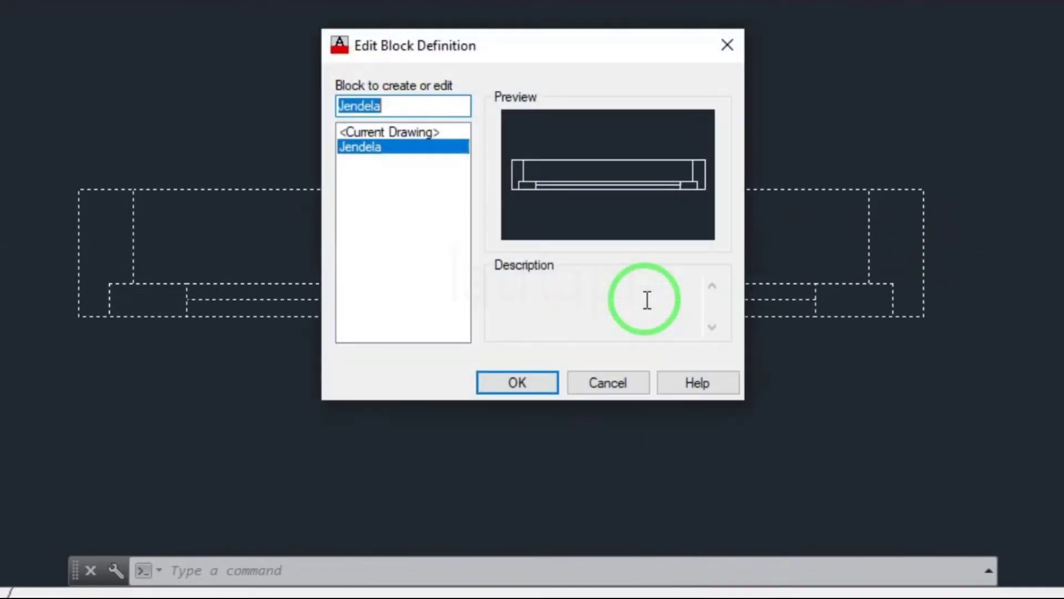
click(544, 382)
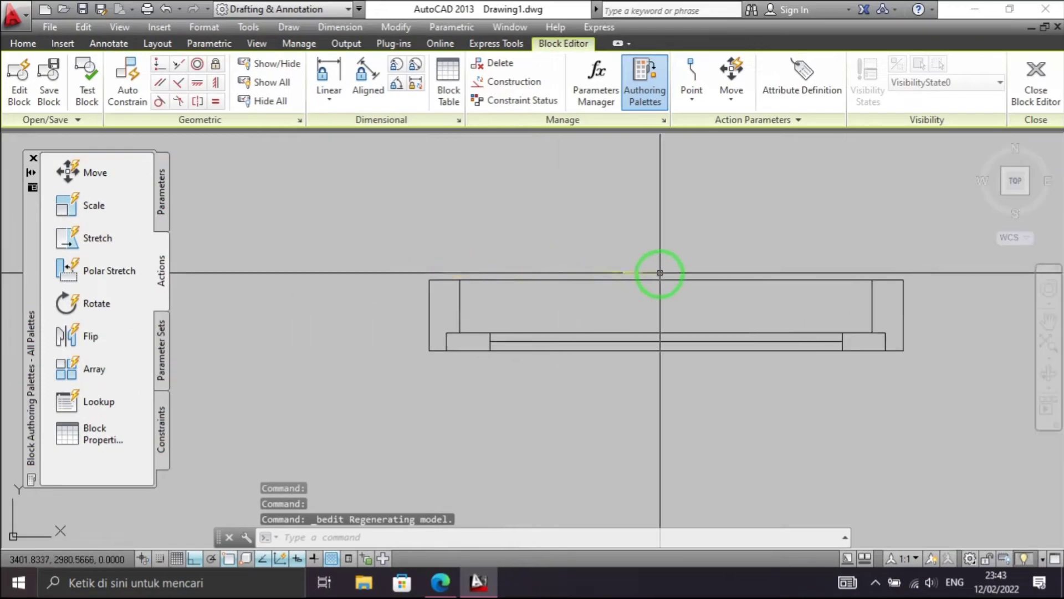
middle_drag(659, 273, 575, 266)
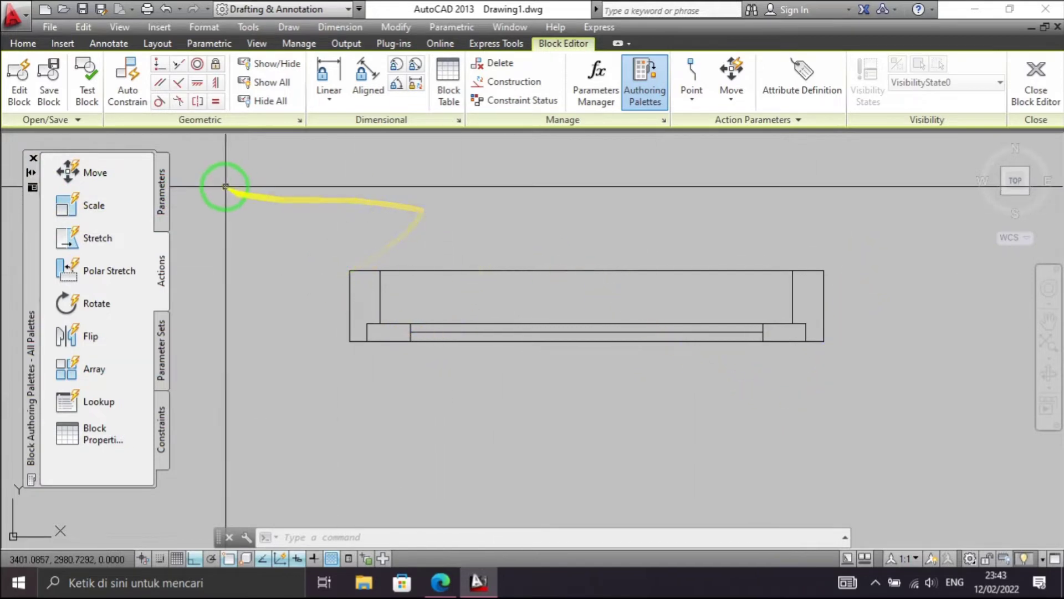
click(164, 202)
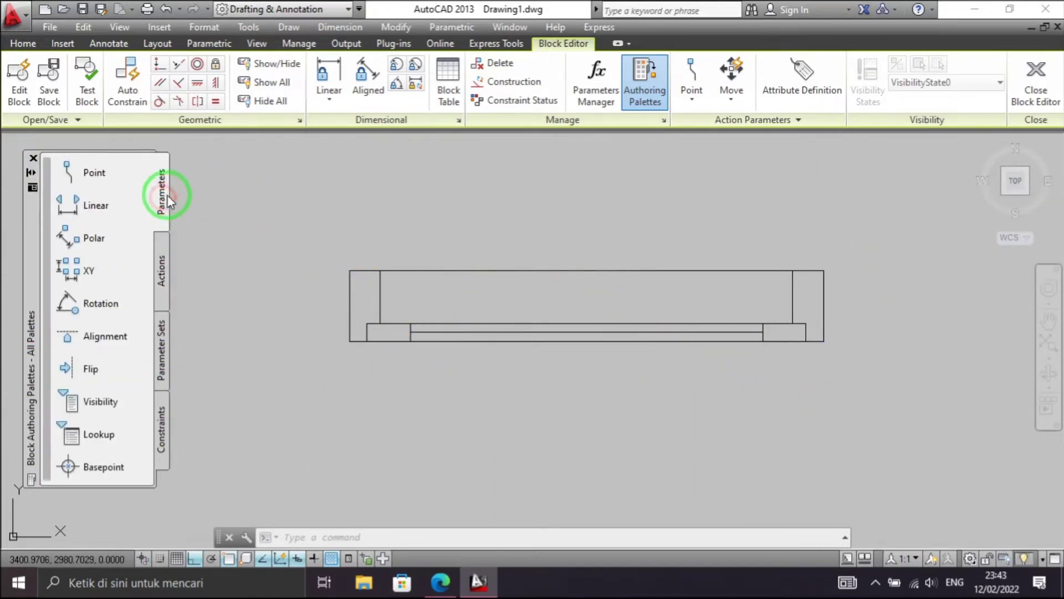
- Add Flip parameter 'Flip state1' with its reflection line between the left and right edge midpoints
click(64, 369)
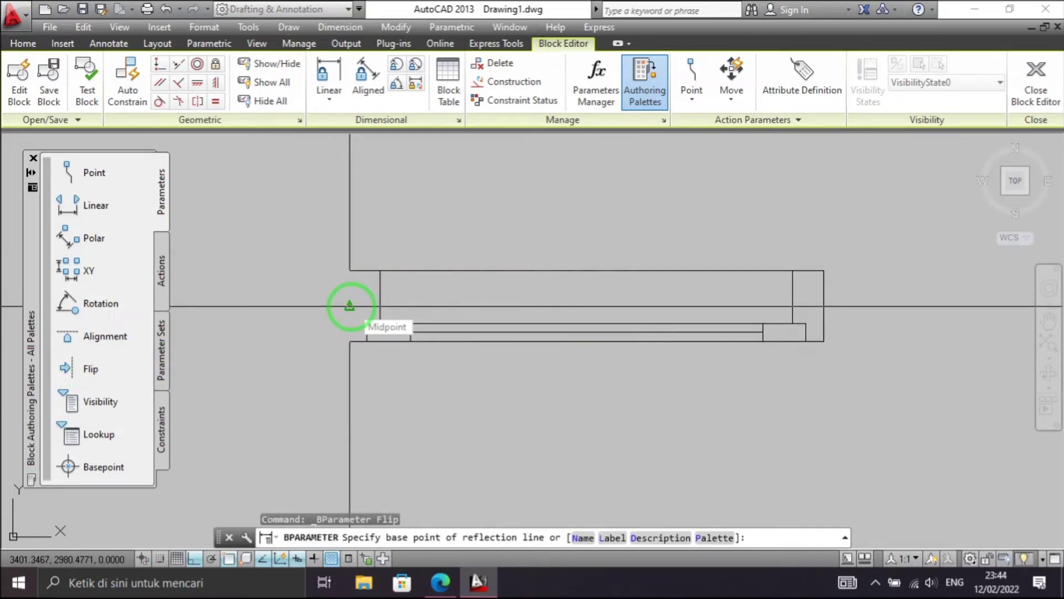
click(349, 306)
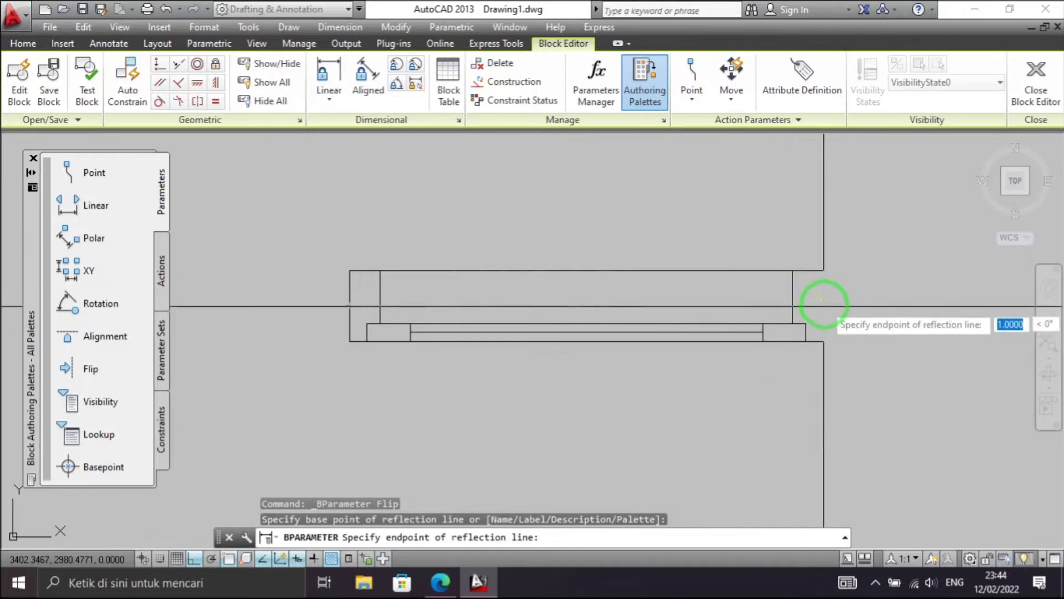
click(824, 305)
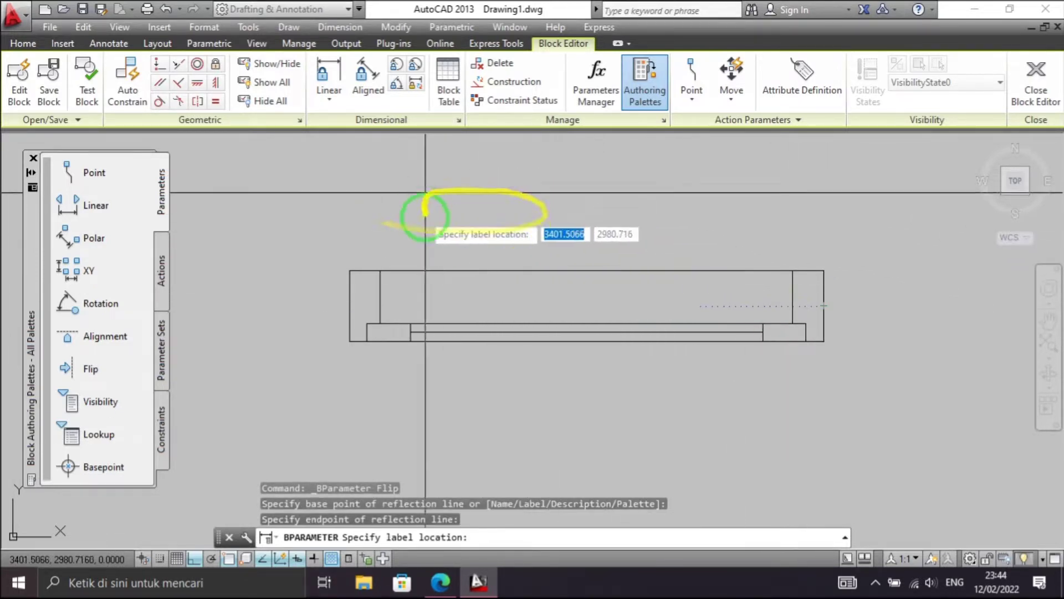
click(380, 217)
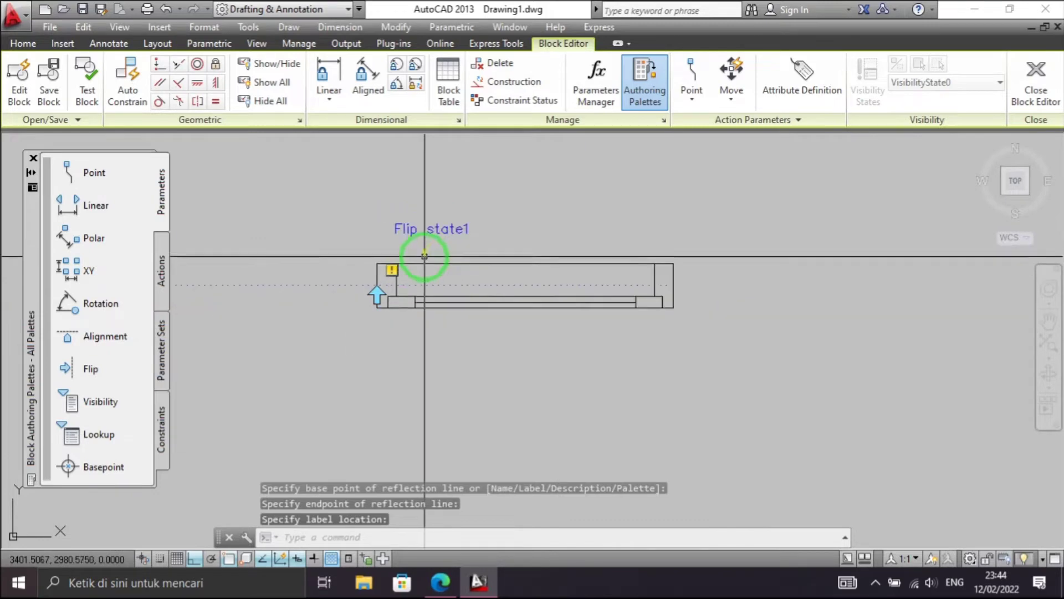
mouse_move(395, 255)
middle_down()
mouse_move(360, 234)
mouse_move(270, 227)
middle_up()
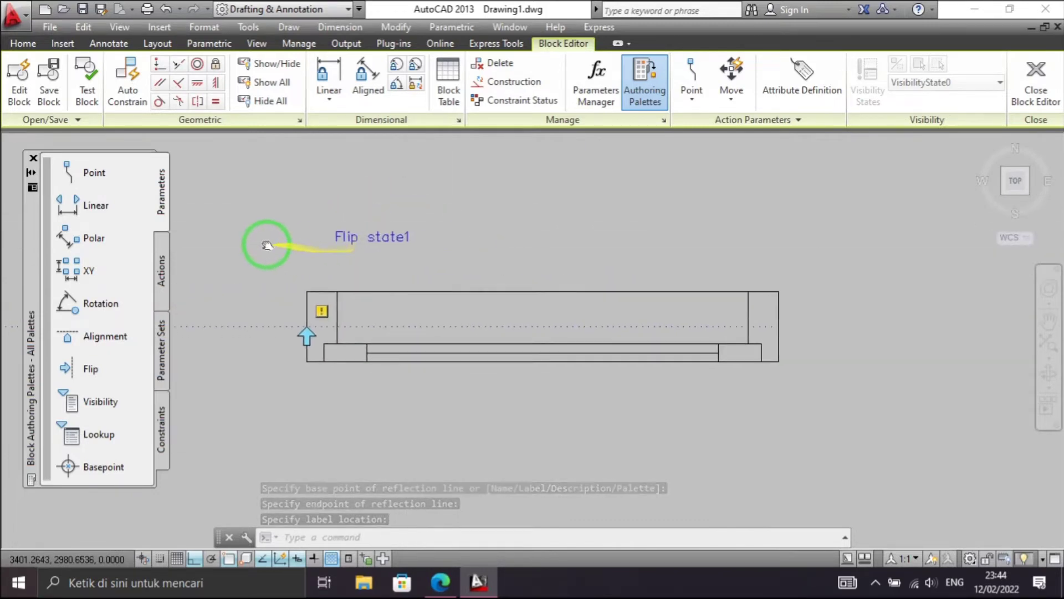
click(161, 274)
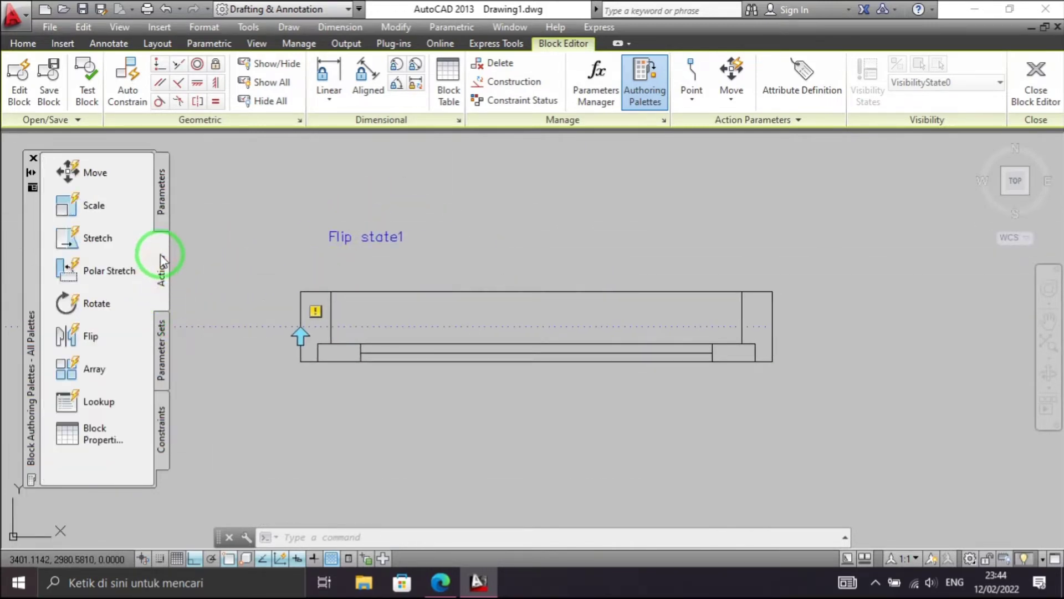
- Attach a Flip action on Flip state1 to all window objects, then save and close
click(71, 339)
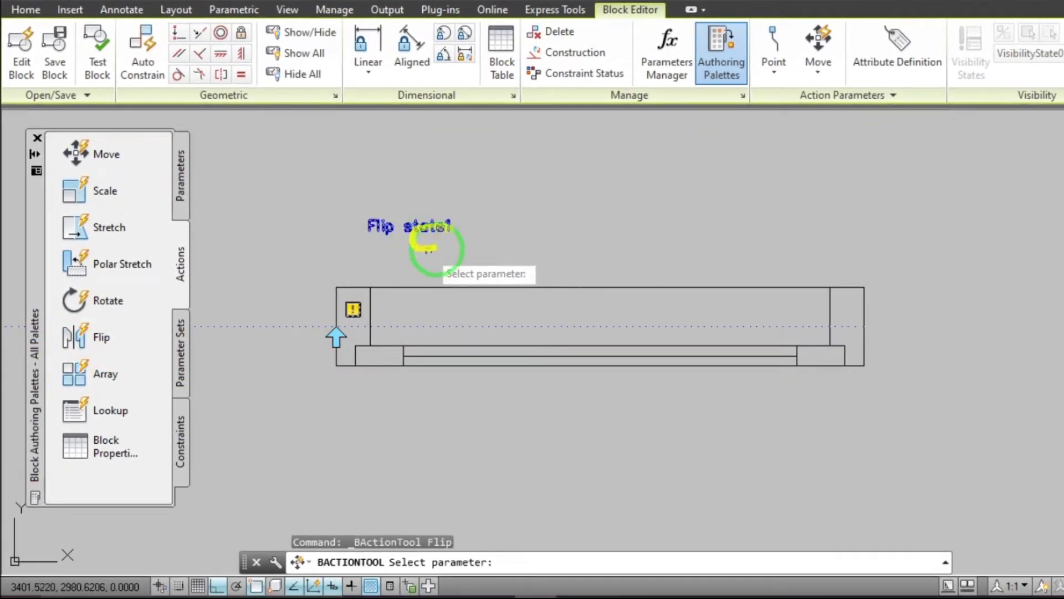
middle_drag(439, 241, 470, 246)
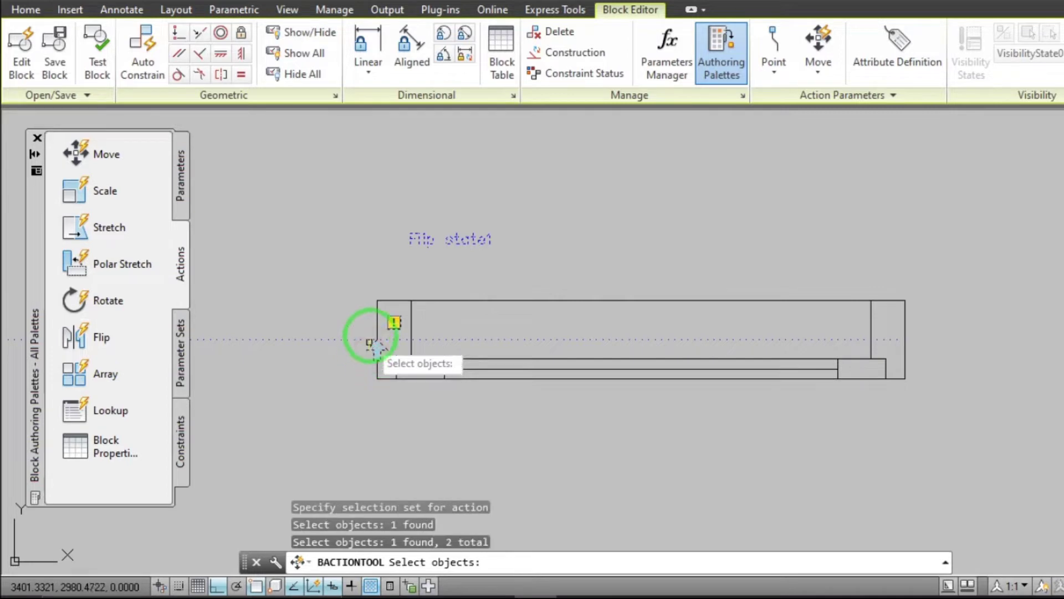
scroll(369, 342, down, 2)
click(902, 458)
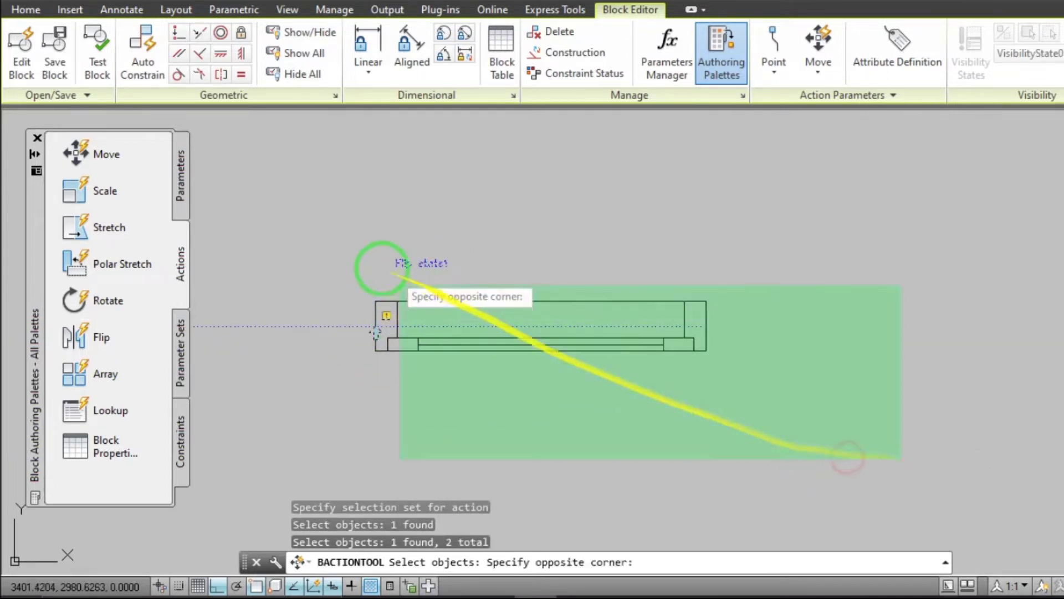
click(254, 195)
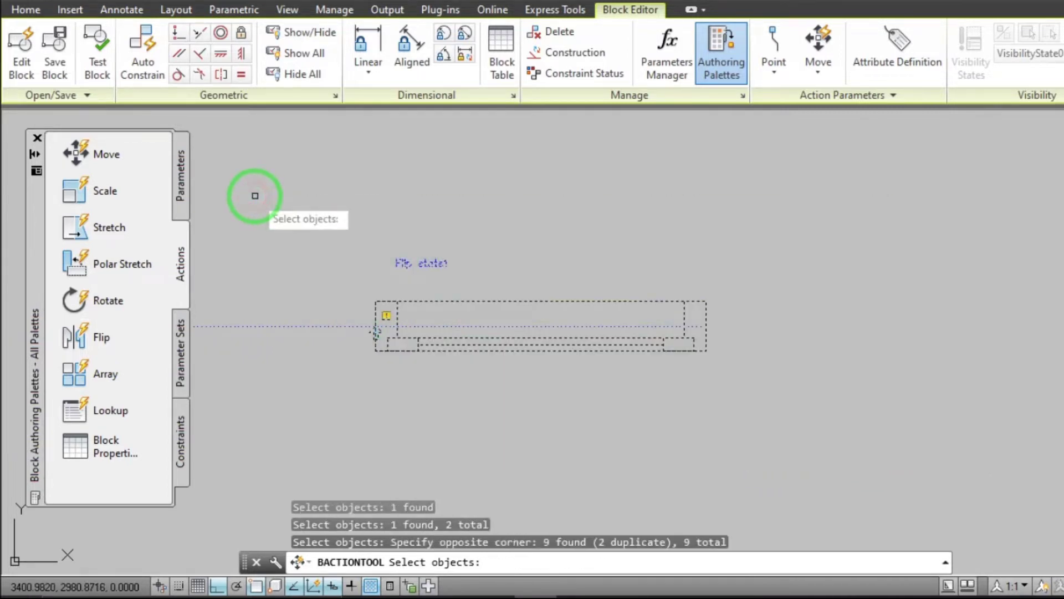
key(Return)
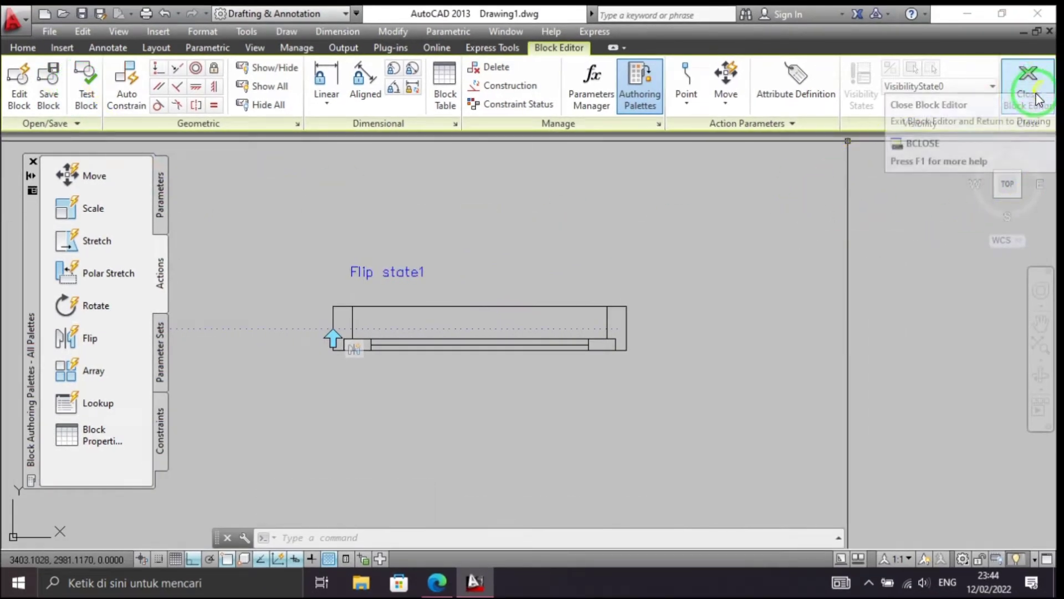
click(1032, 99)
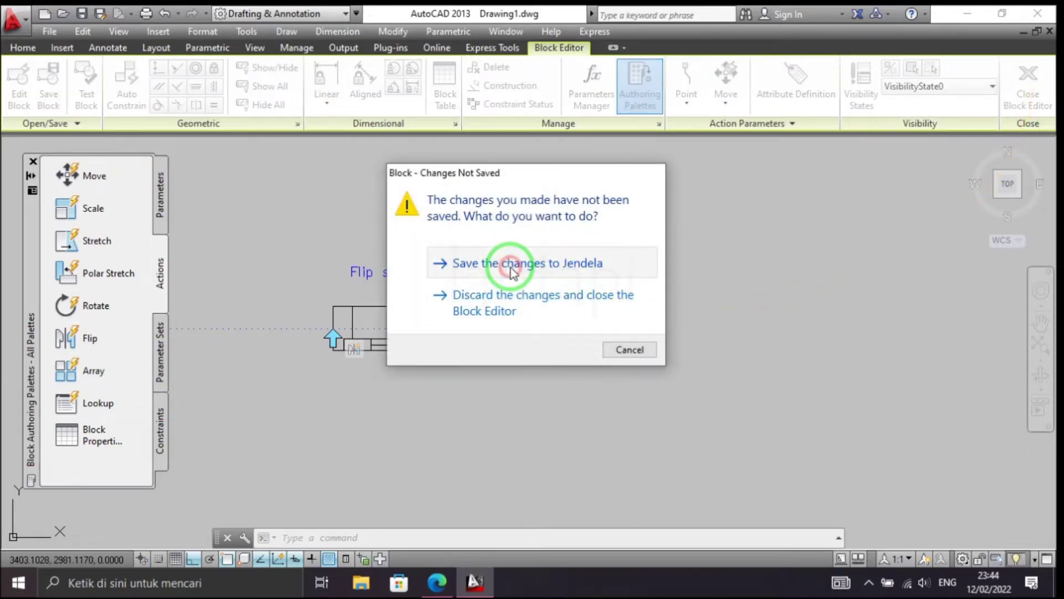
click(511, 264)
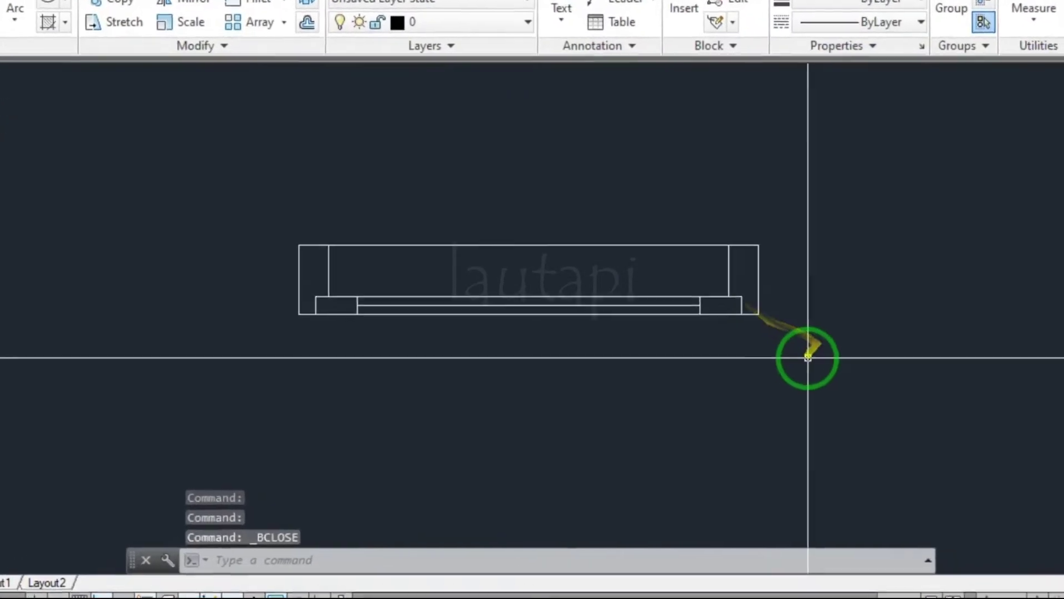
click(797, 370)
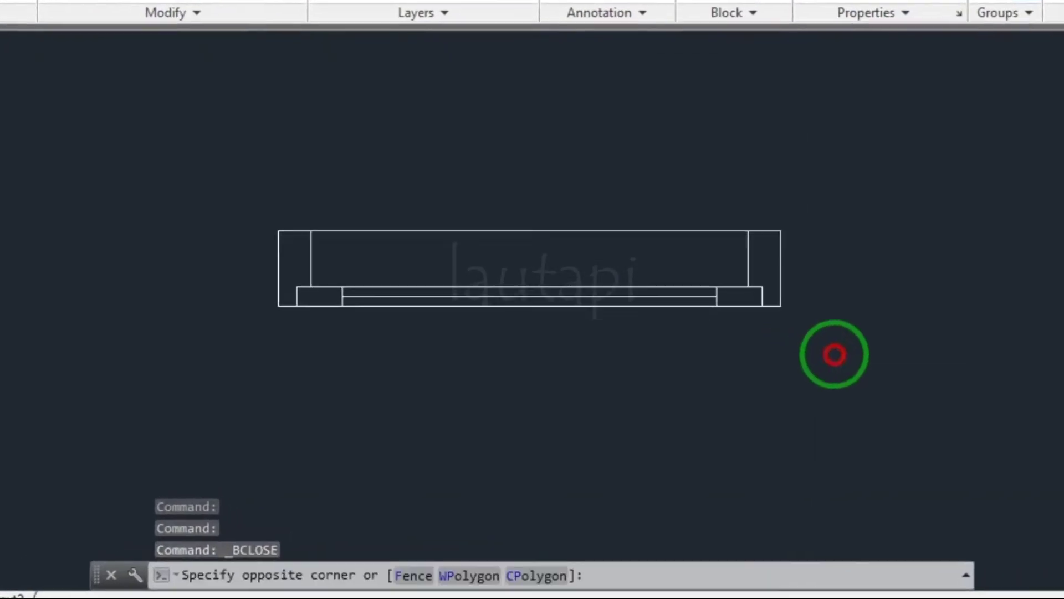
click(687, 216)
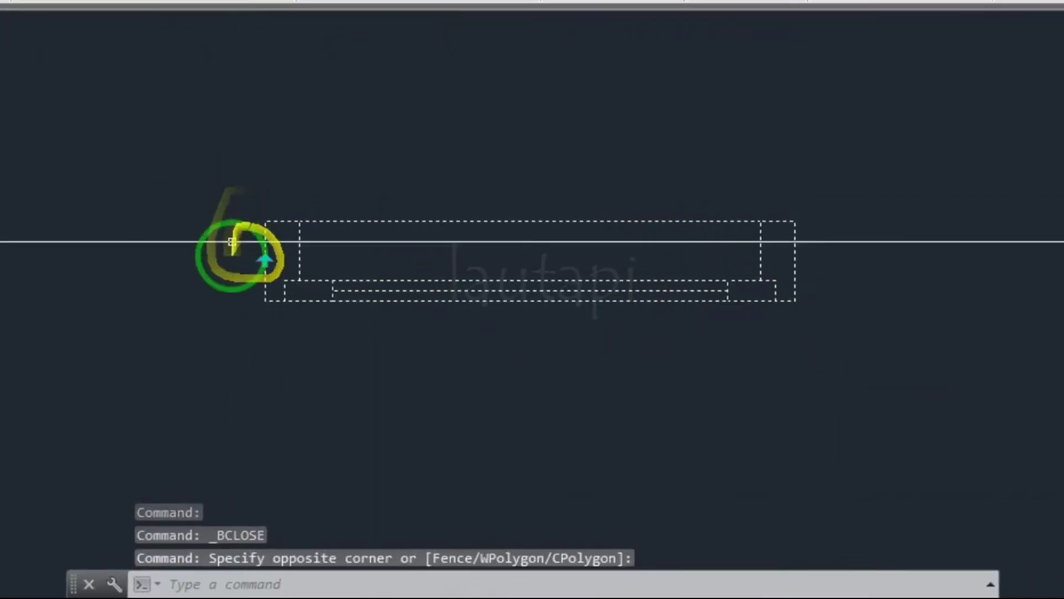
click(264, 267)
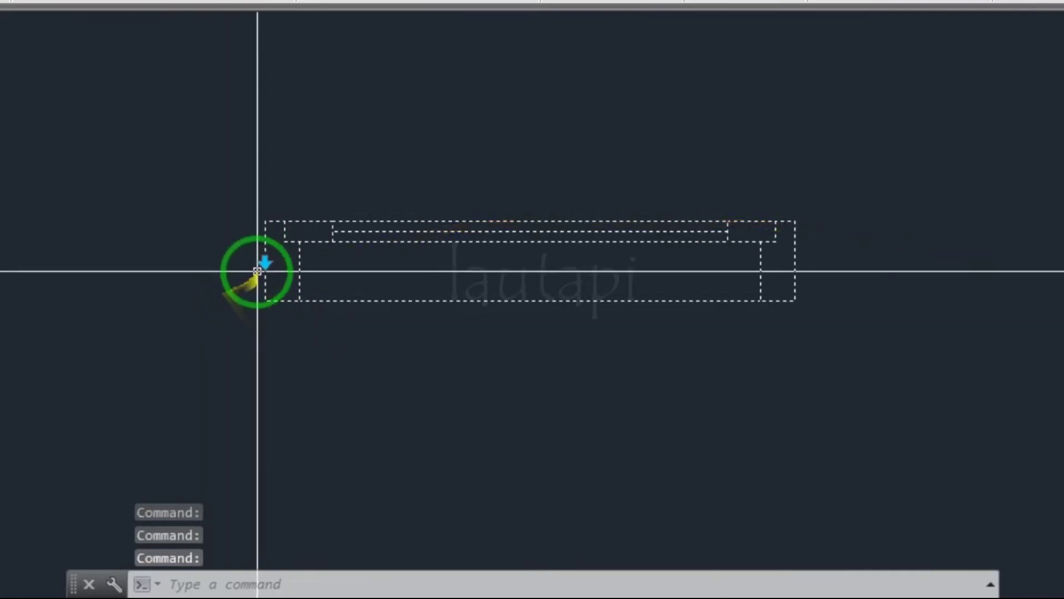
click(265, 261)
key(Escape)
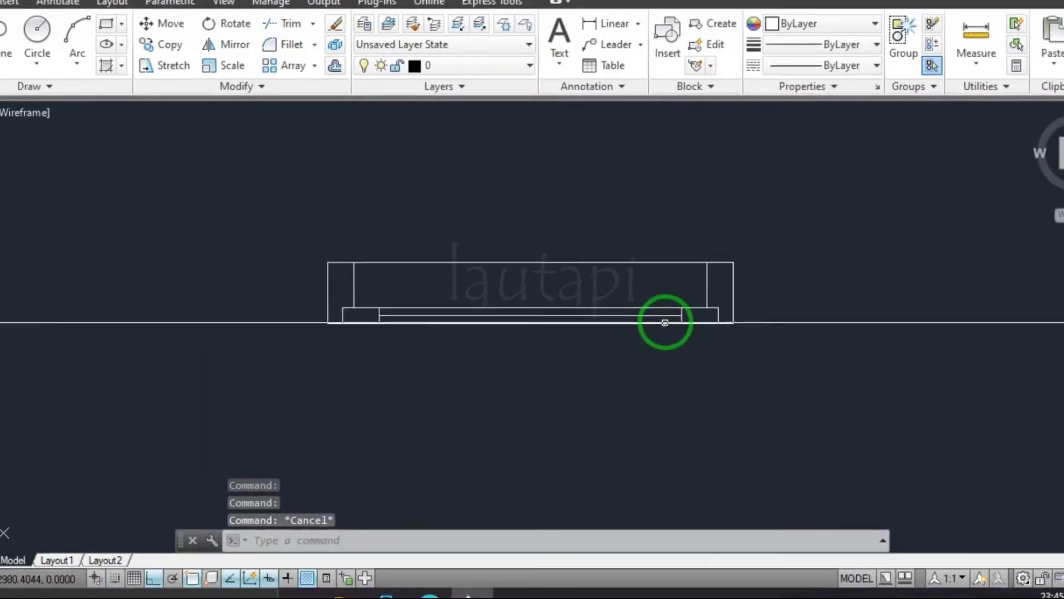
click(666, 323)
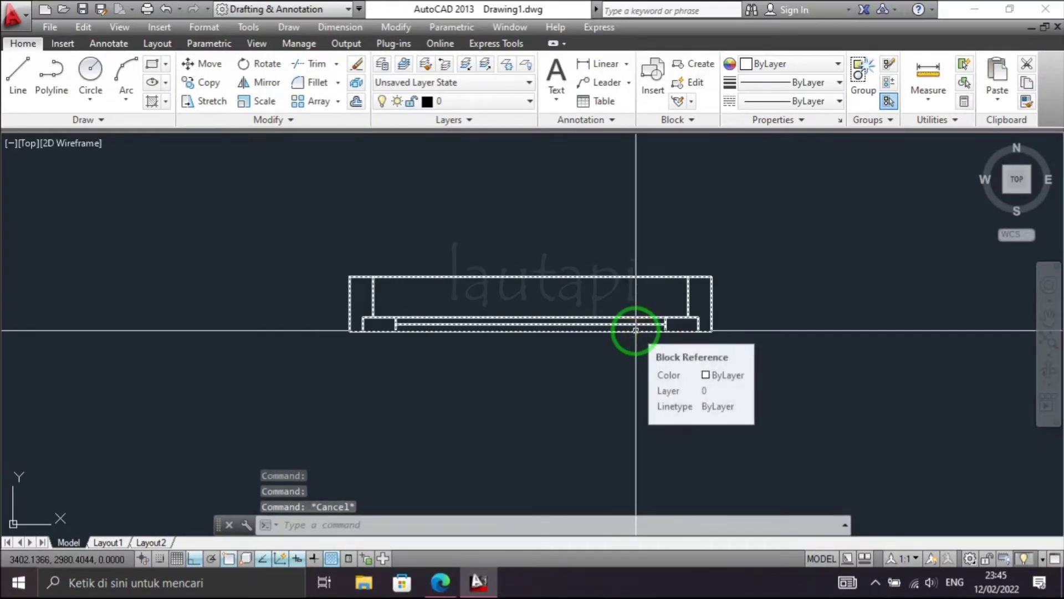
double_click(635, 330)
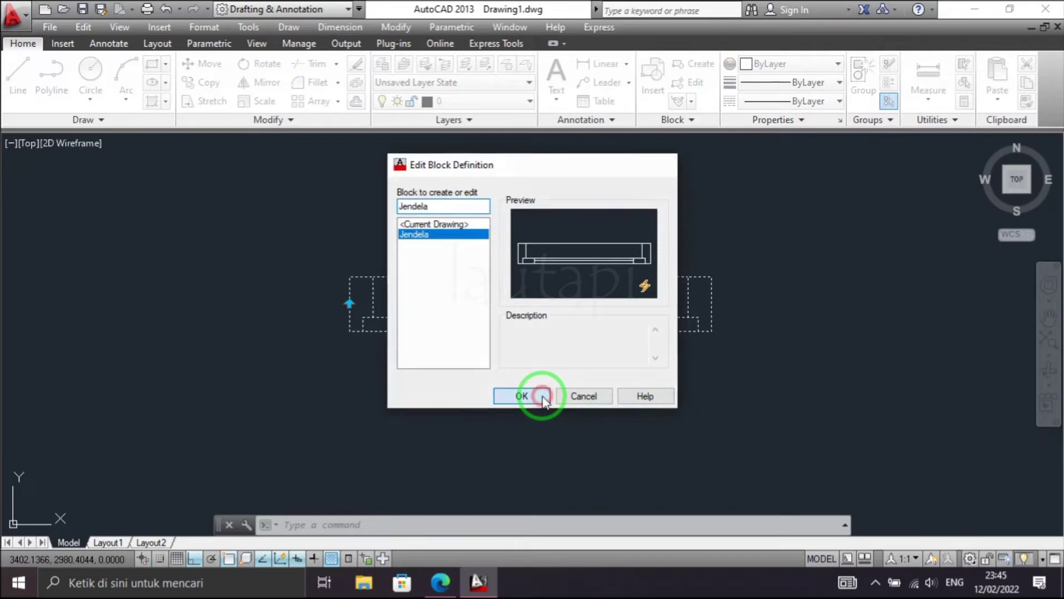
- Reopen the Jendela block in the Block Editor with the Parameters palette showing
click(542, 395)
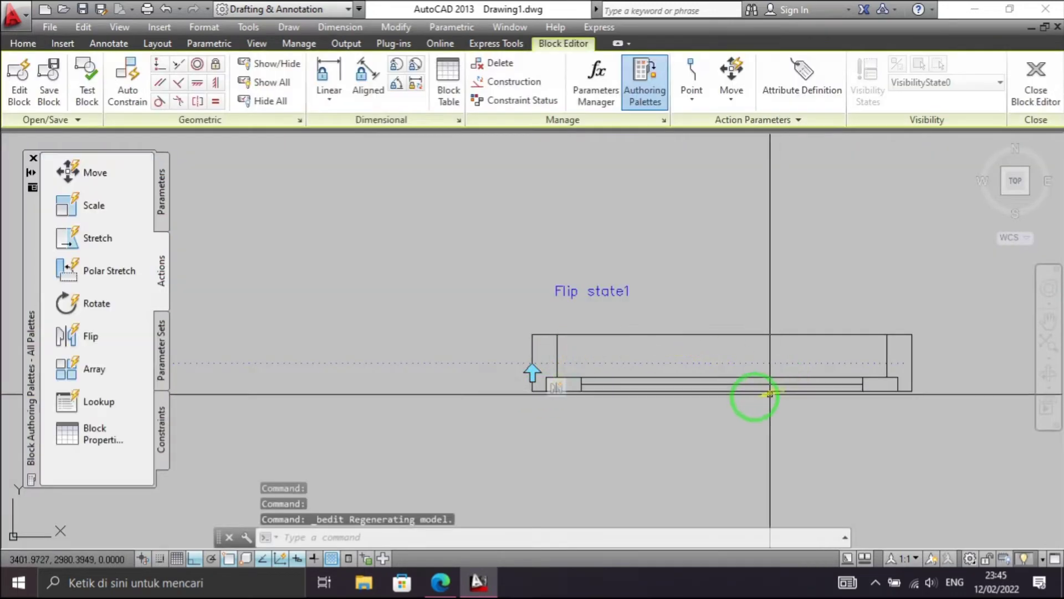
middle_drag(776, 393, 610, 361)
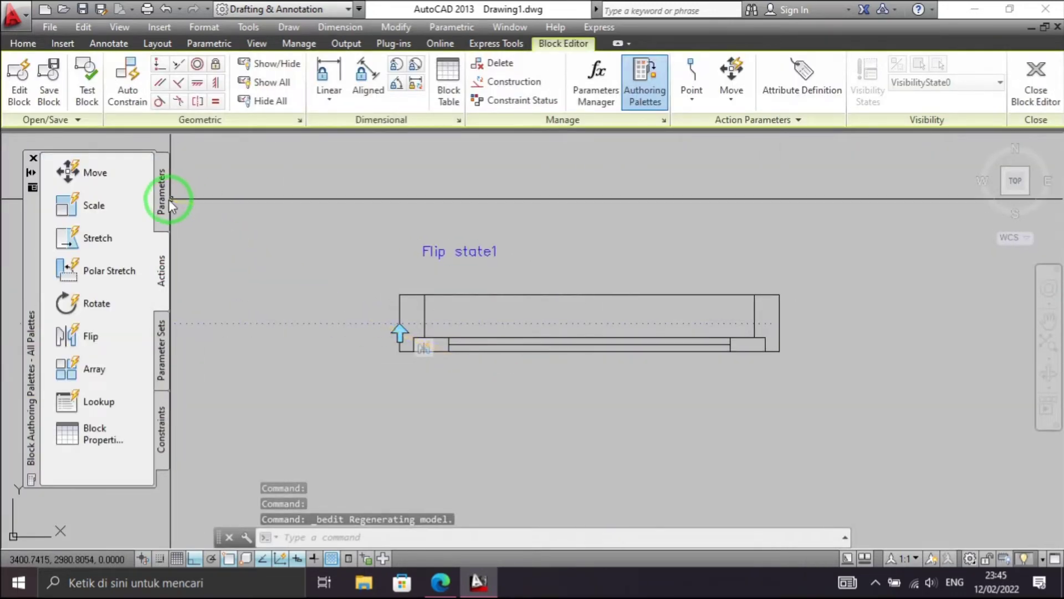
click(165, 197)
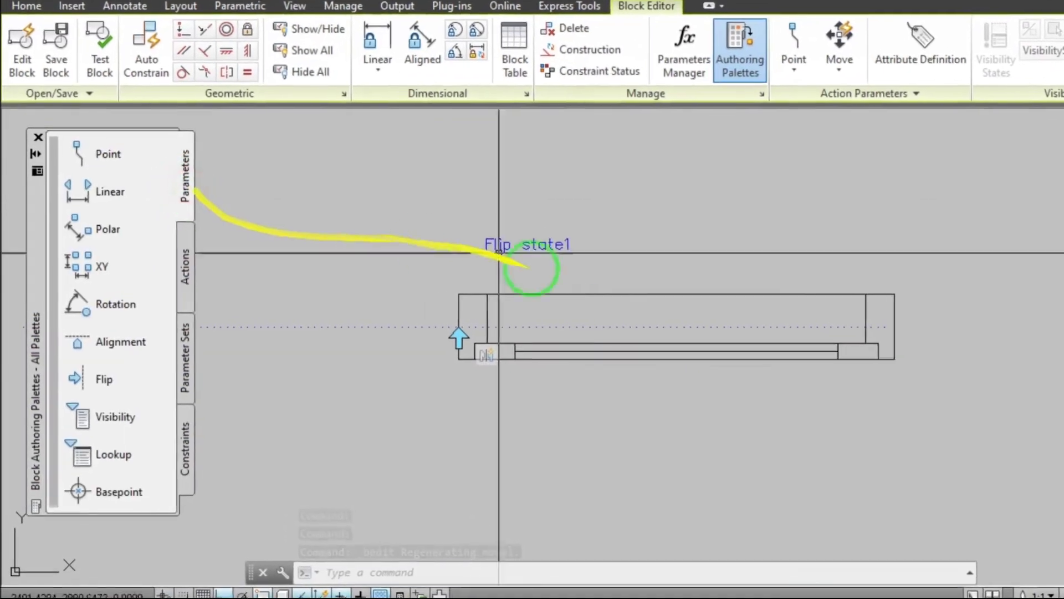
- Add rotation parameter Angle1 from the bottom midpoint to the right end, default angle
click(83, 303)
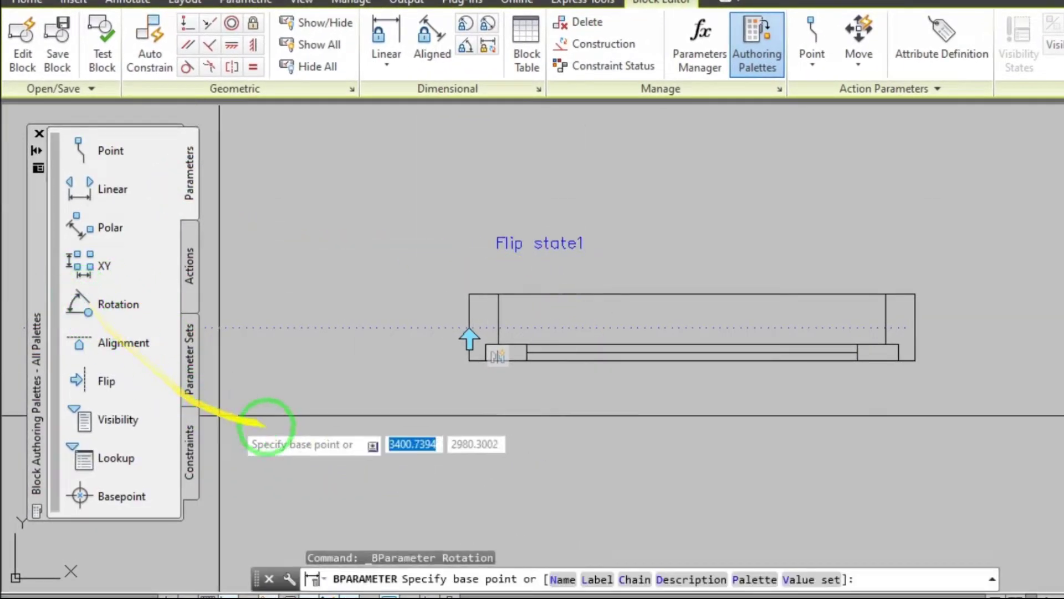
scroll(712, 421, down, 2)
scroll(617, 281, up, 1)
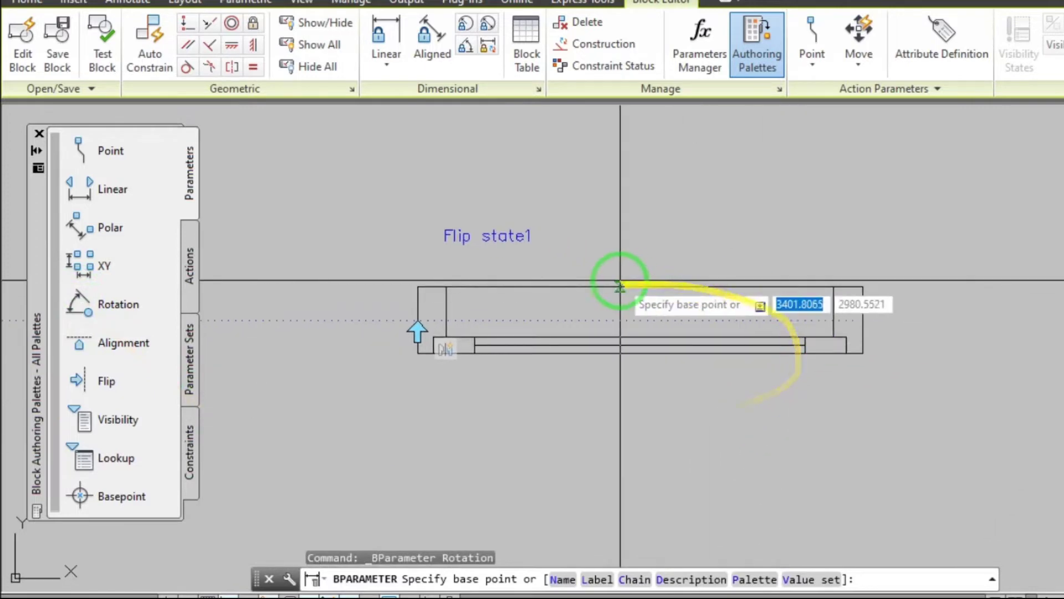
scroll(621, 281, up, 4)
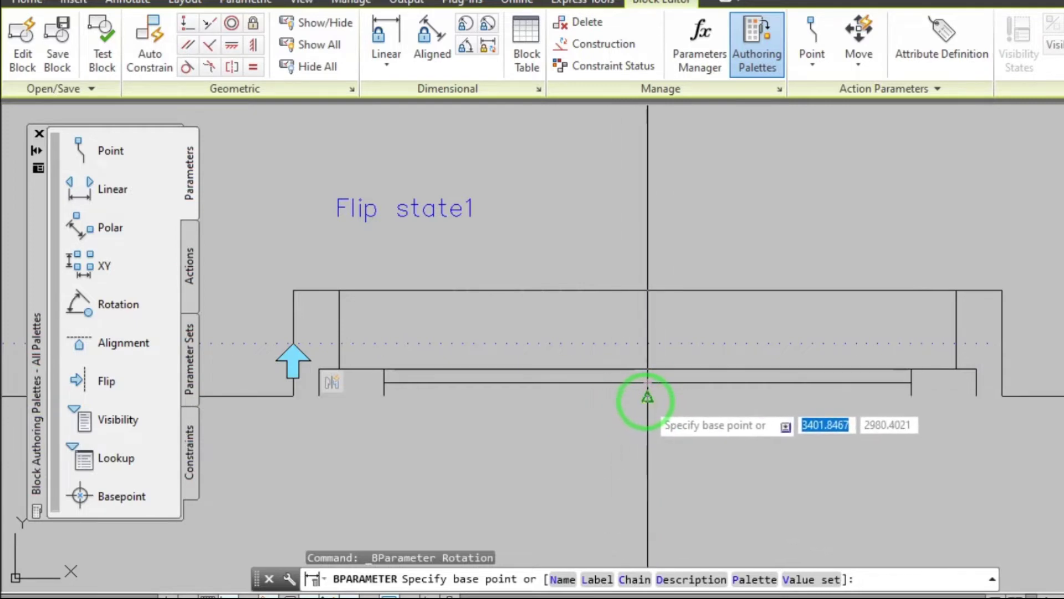
click(647, 396)
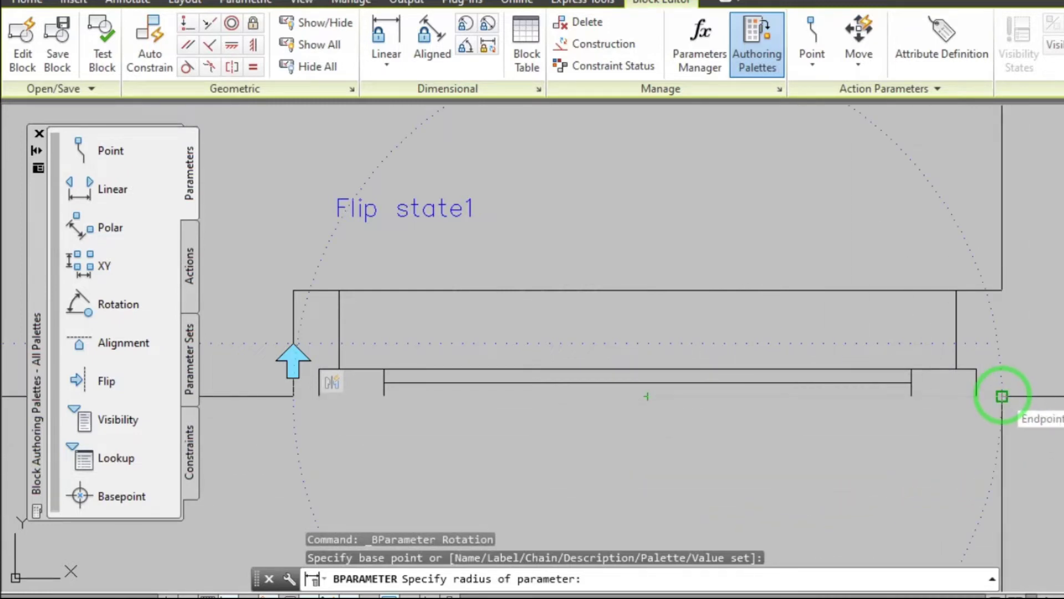
click(1002, 396)
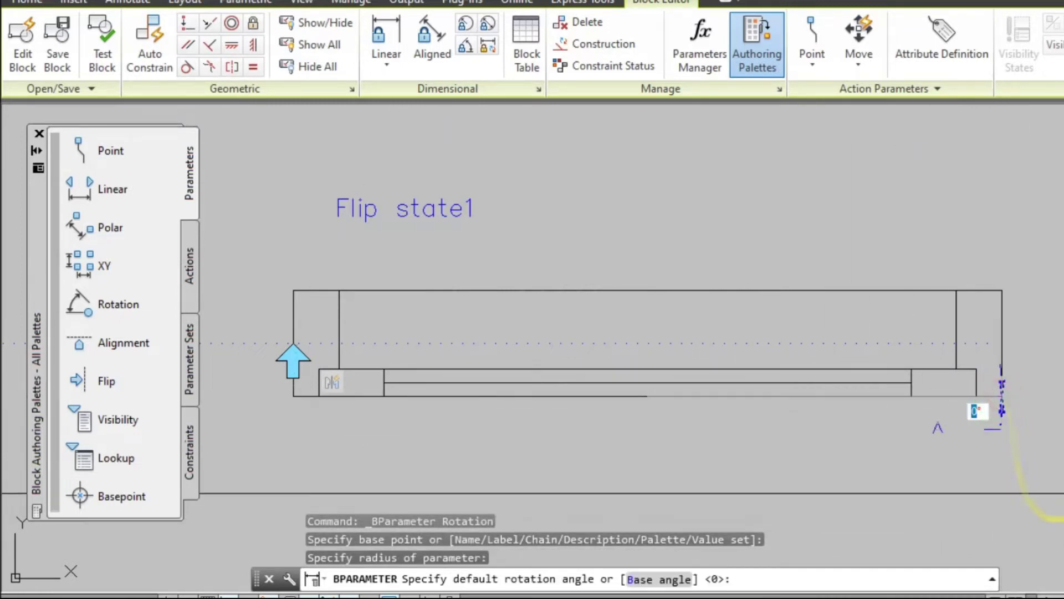
scroll(998, 388, up, 1)
scroll(975, 388, up, 1)
scroll(957, 395, up, 1)
scroll(959, 398, up, 1)
click(959, 398)
scroll(997, 400, down, 4)
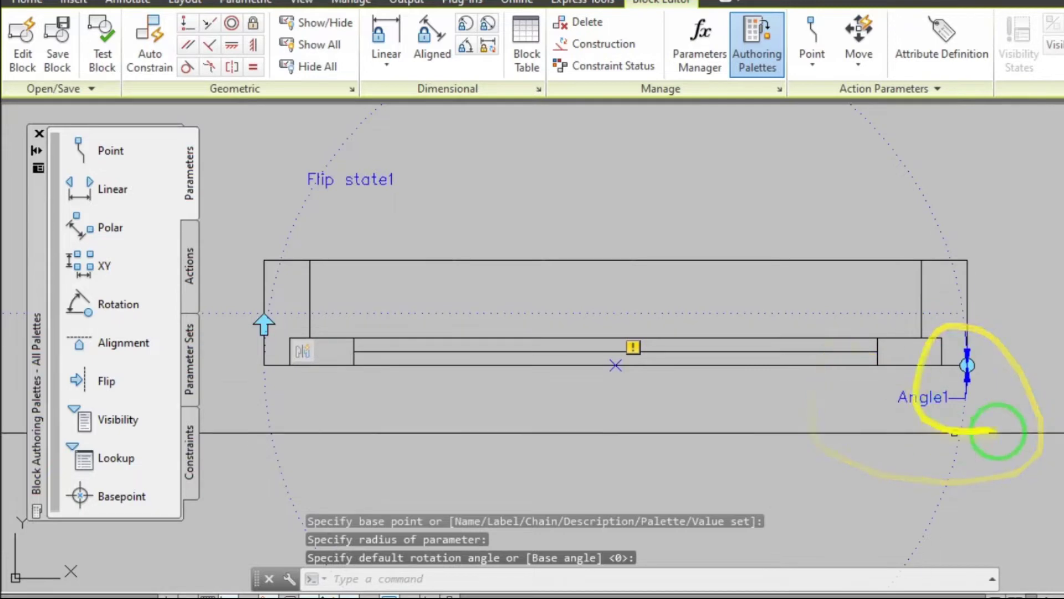
middle_drag(883, 318, 954, 331)
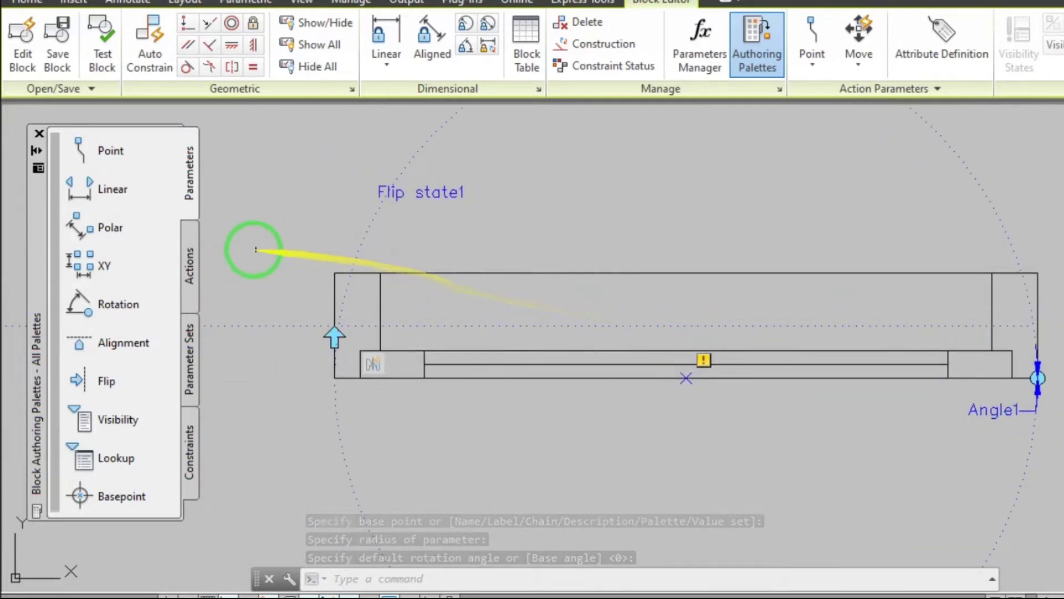
click(193, 268)
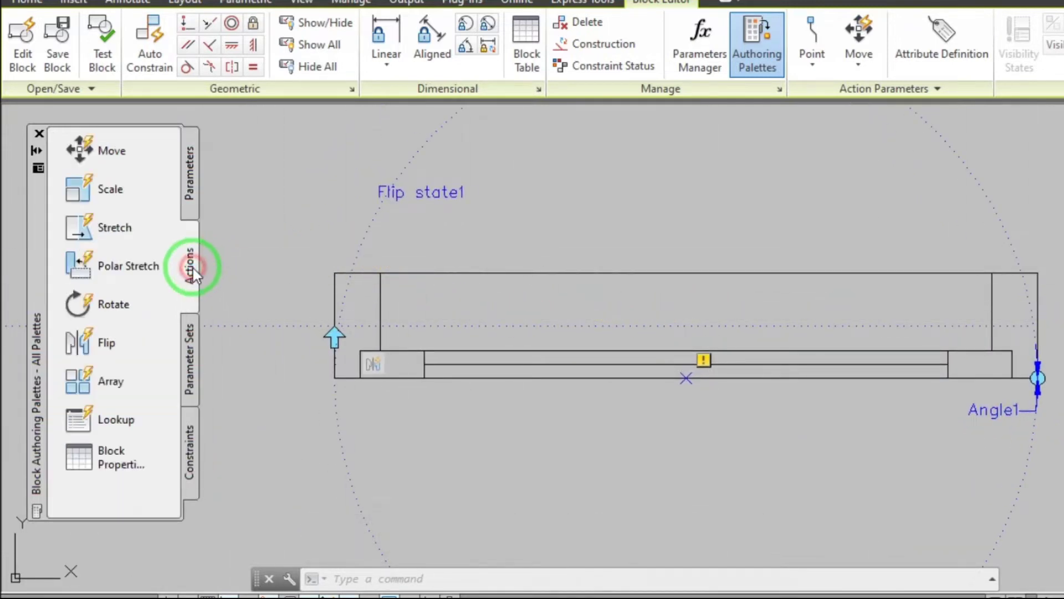
- Add a Rotate action on Angle1 covering all eleven window block objects
click(91, 308)
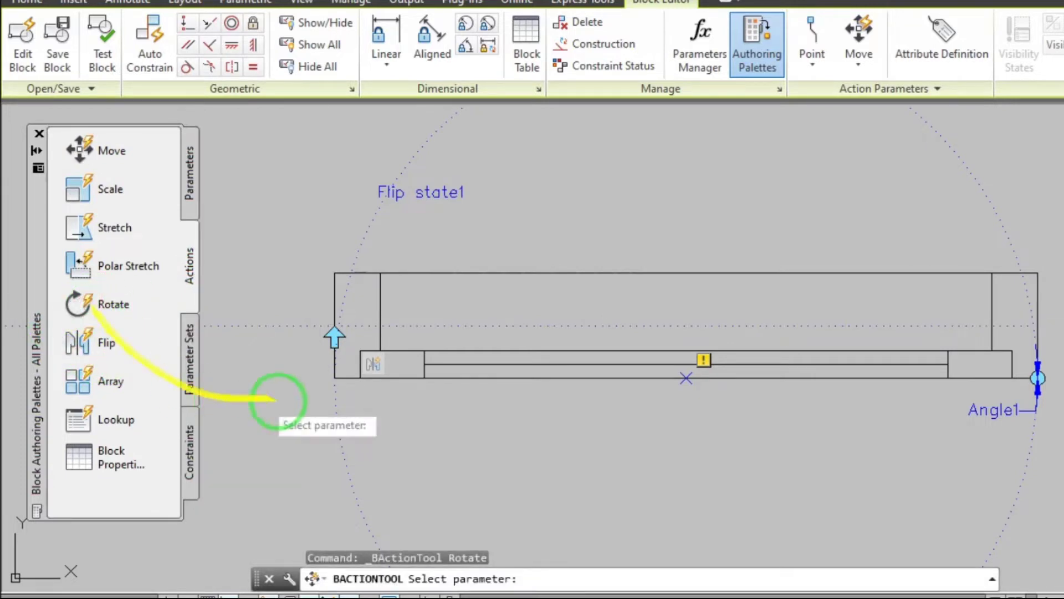
mouse_move(733, 385)
middle_down()
mouse_move(623, 349)
mouse_move(699, 381)
middle_up()
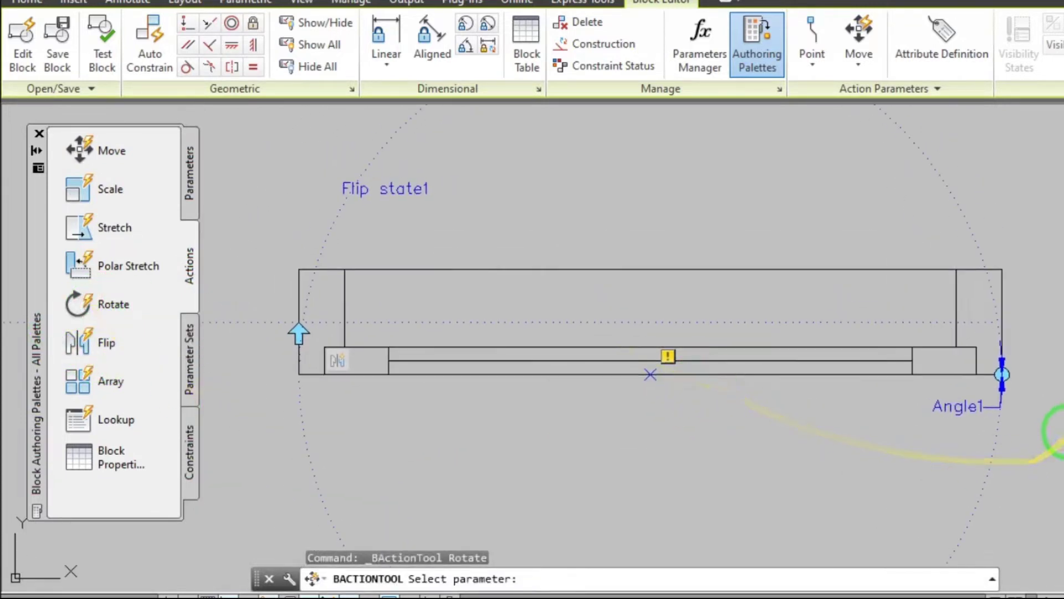
click(948, 409)
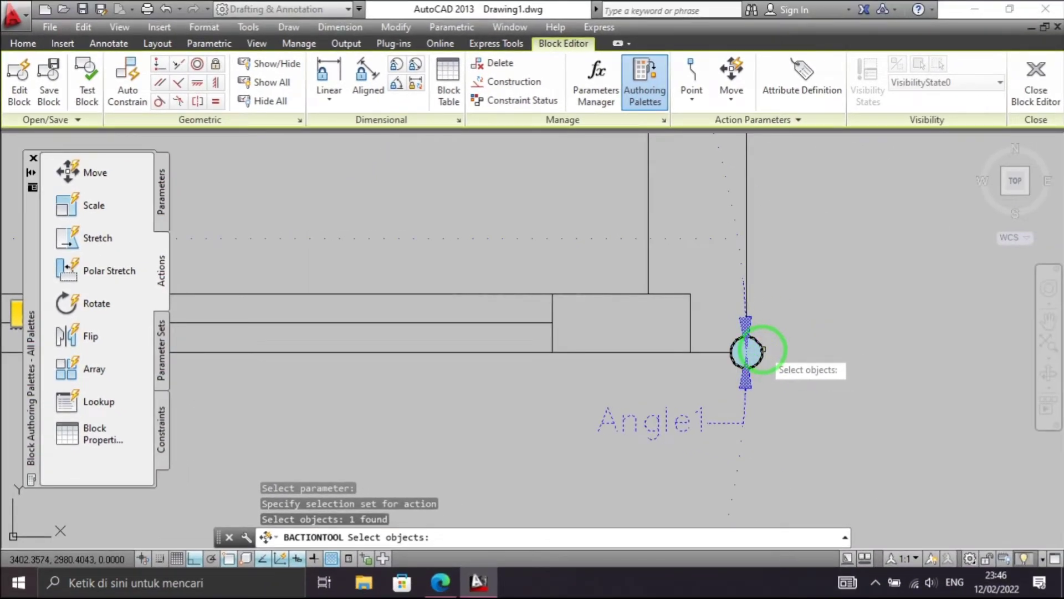
scroll(763, 350, down, 5)
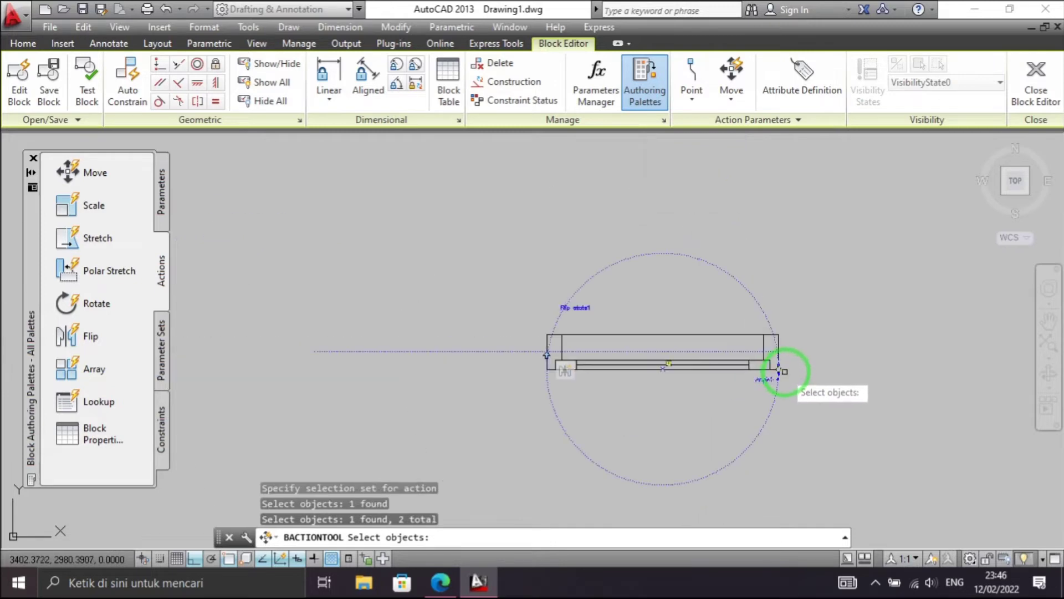
middle_drag(871, 428, 864, 412)
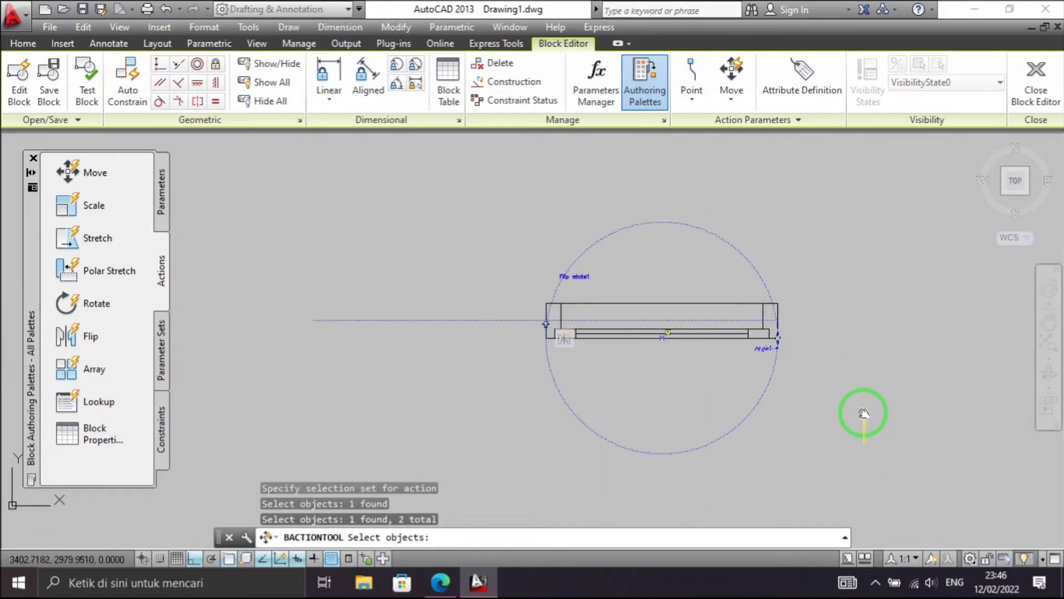
click(898, 481)
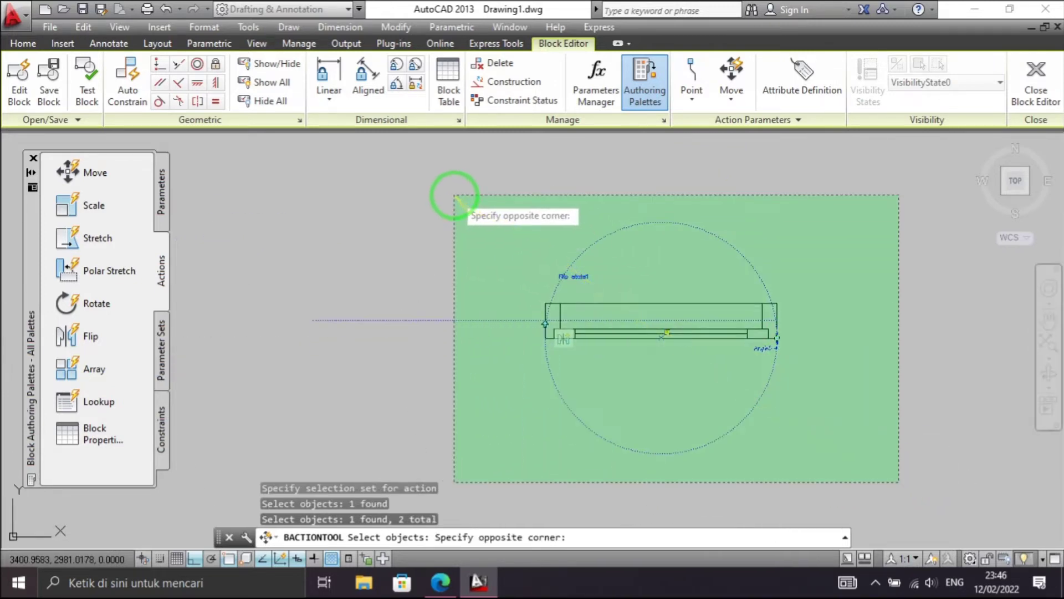
click(454, 195)
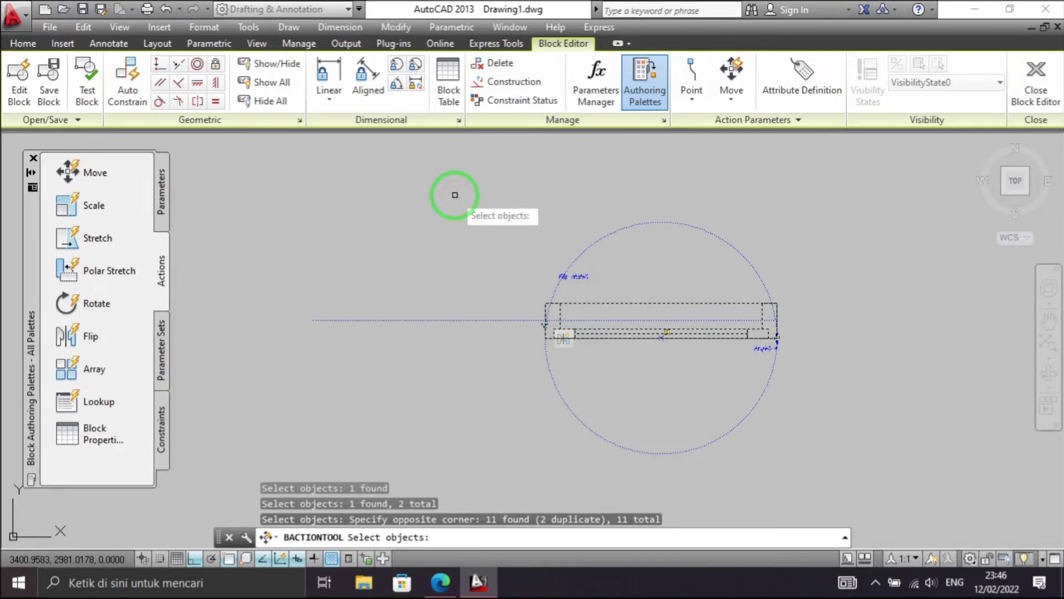
key(Return)
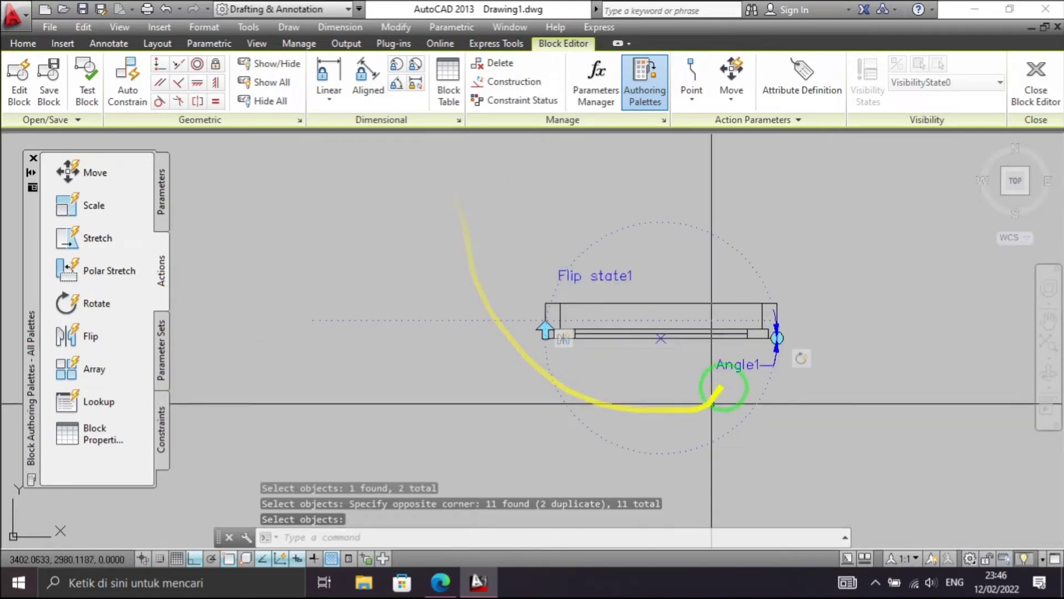
scroll(803, 371, up, 2)
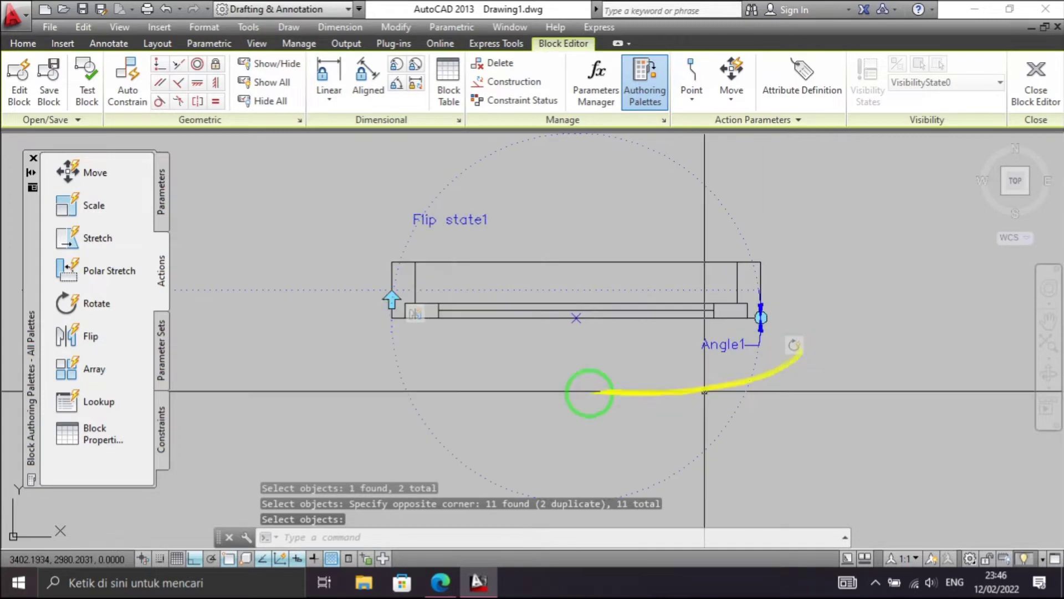
key(Return)
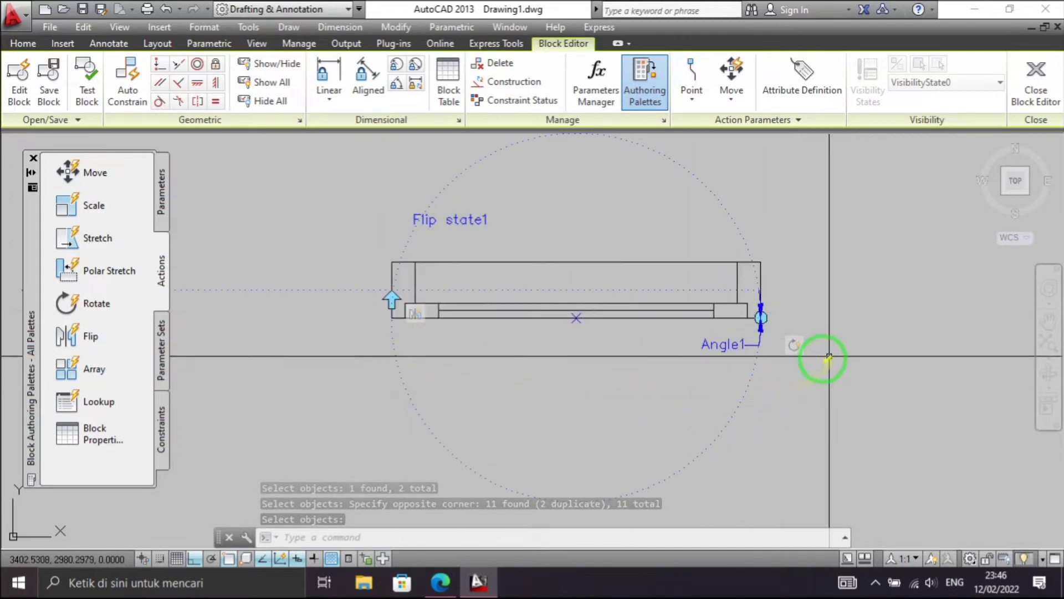
- Close the Block Editor, saving the changes to Jendela
scroll(836, 294, down, 2)
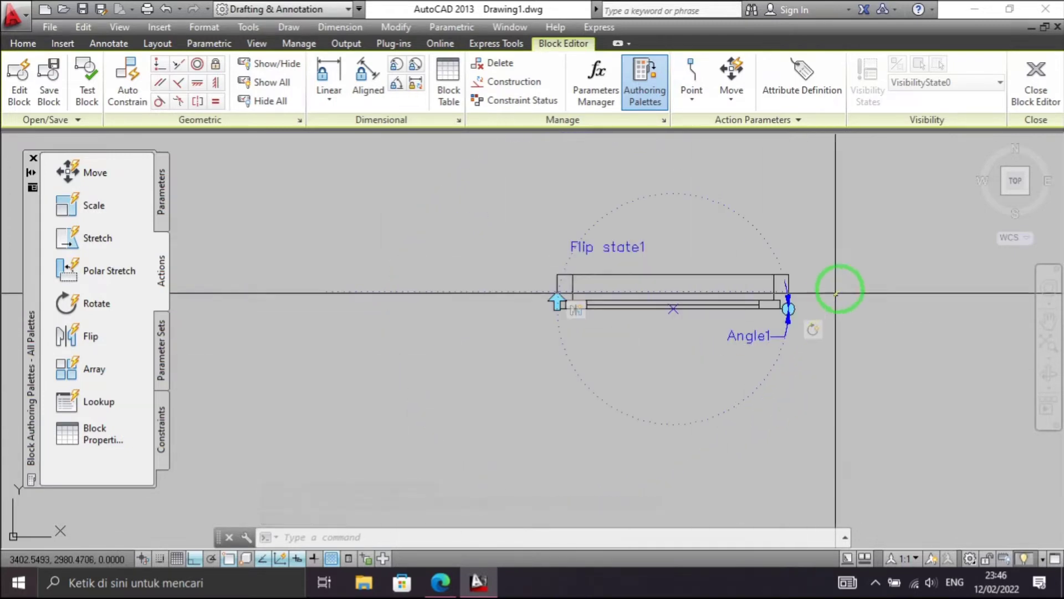
click(1053, 93)
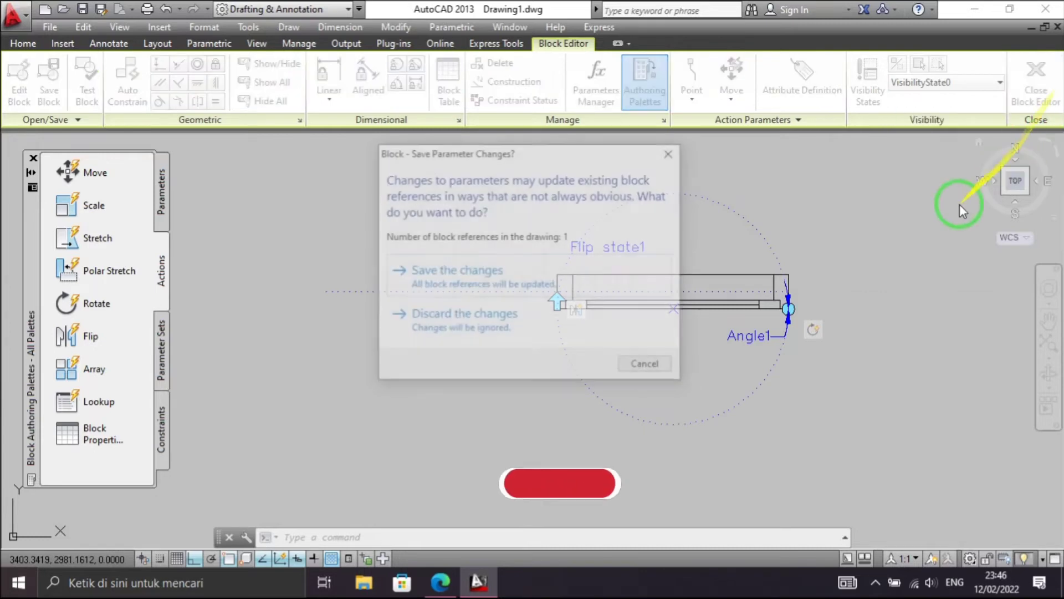
click(499, 282)
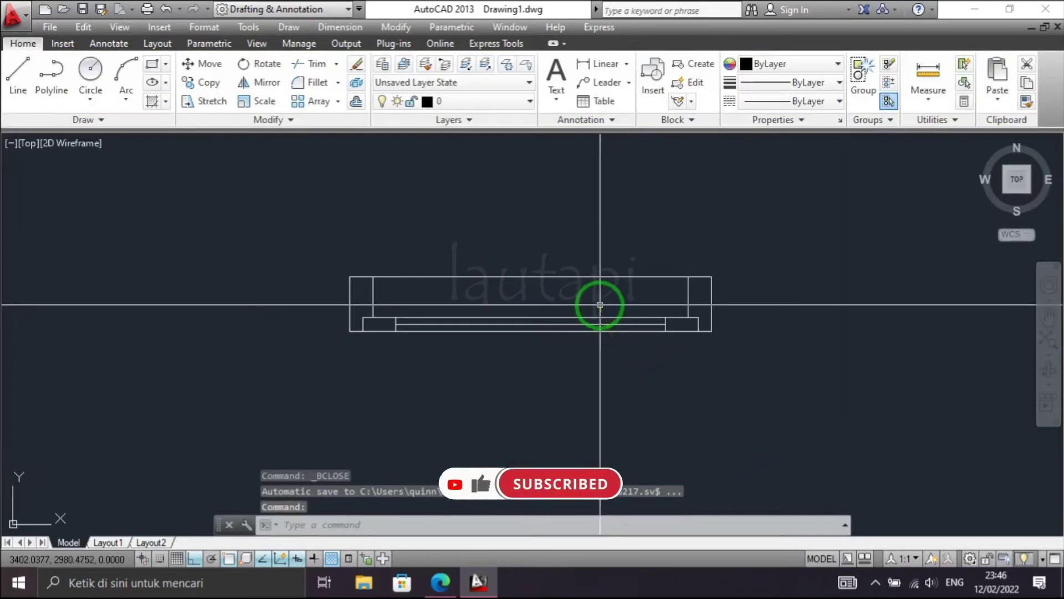
- Use the rotation grip to stand the block vertical and lay it horizontal again
scroll(601, 305, down, 2)
click(571, 261)
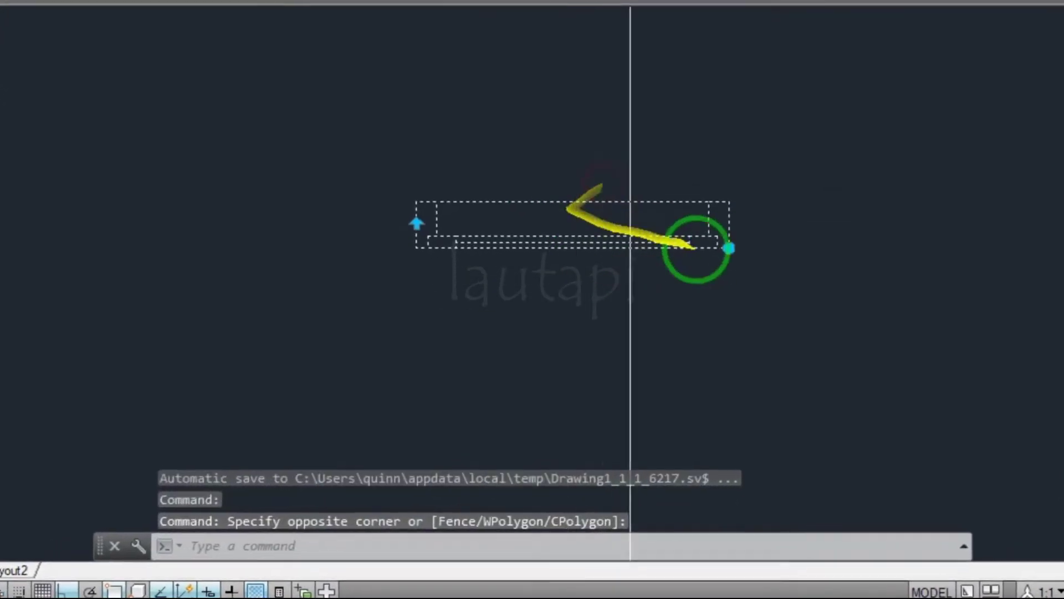
click(730, 247)
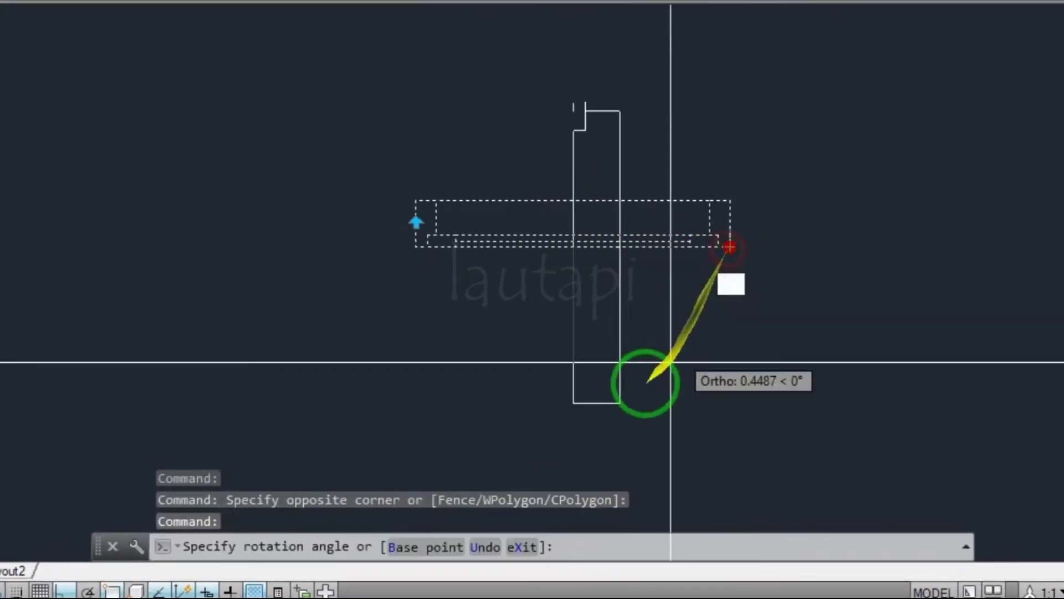
click(557, 399)
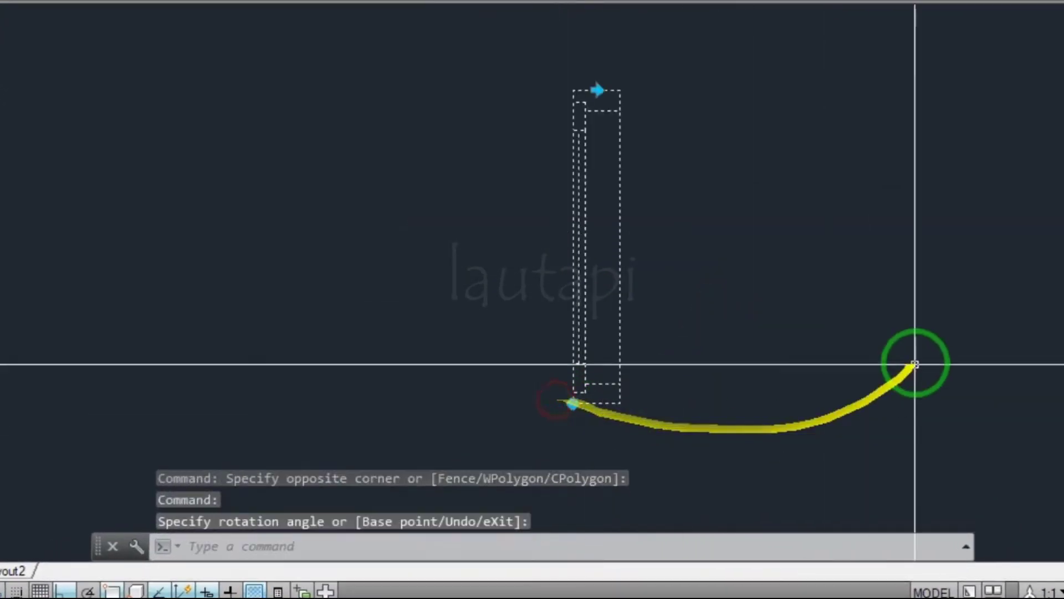
click(572, 404)
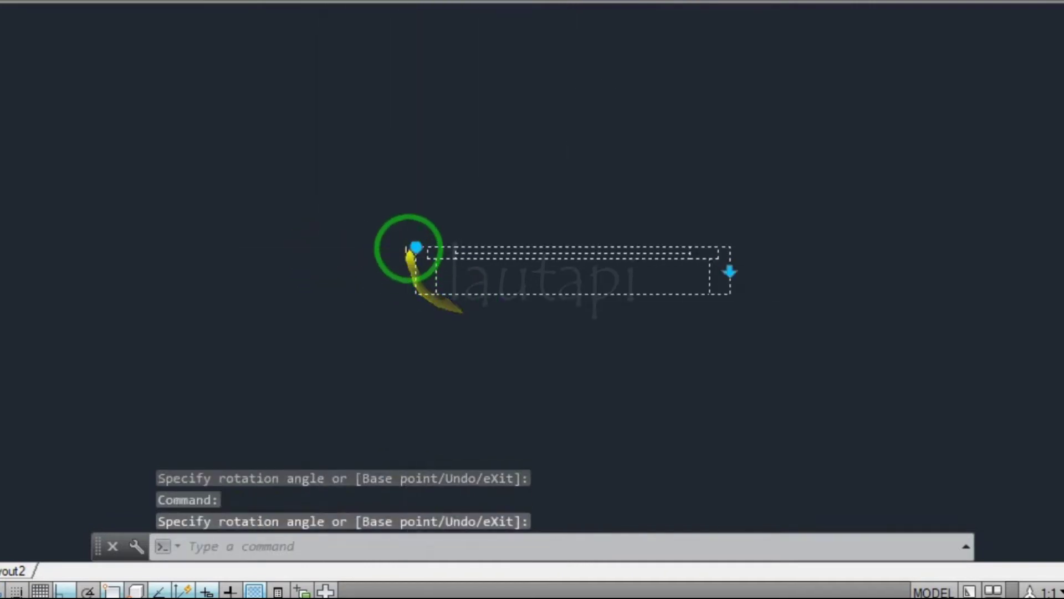
click(415, 247)
click(549, 106)
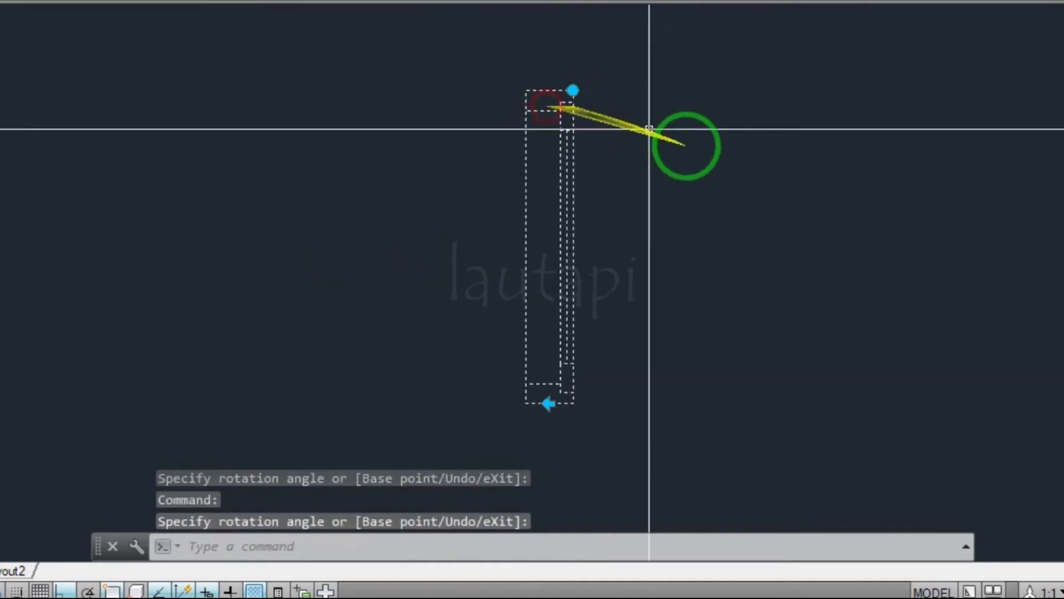
click(573, 90)
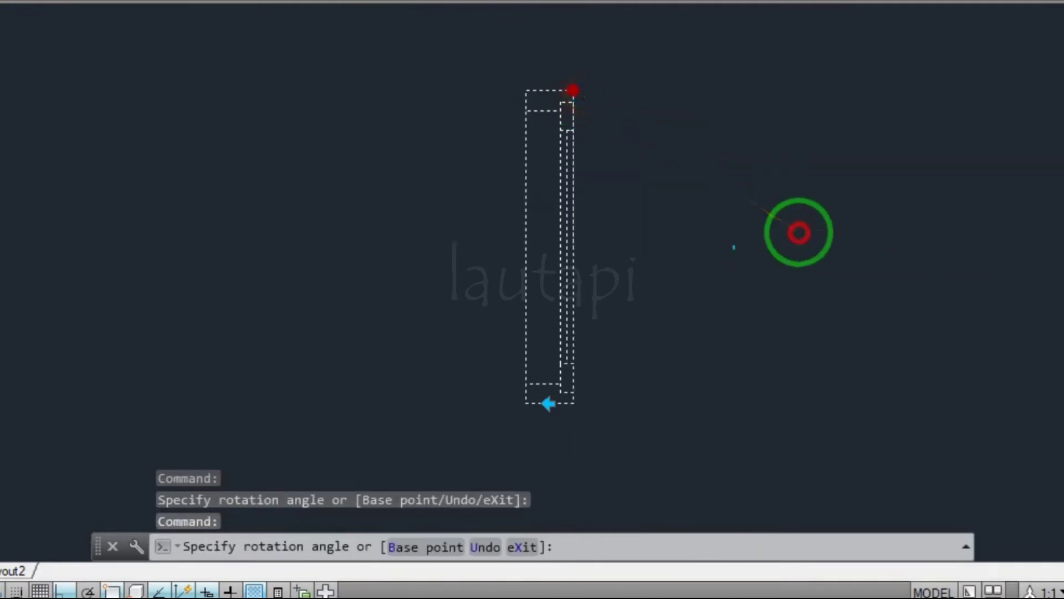
click(731, 365)
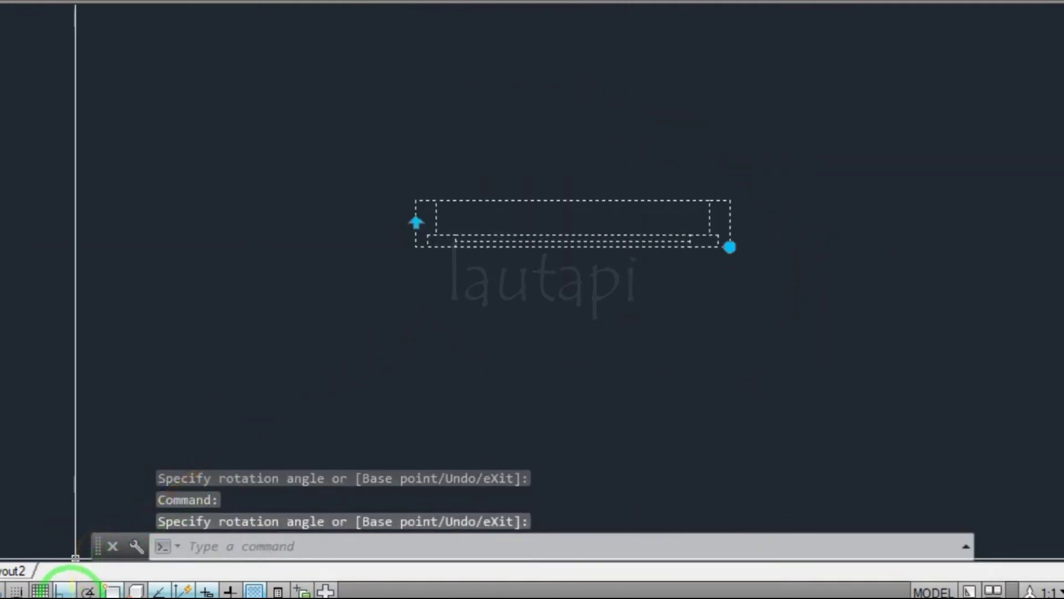
- Turn off Ortho and rotate the block freely to tilted angles
click(67, 591)
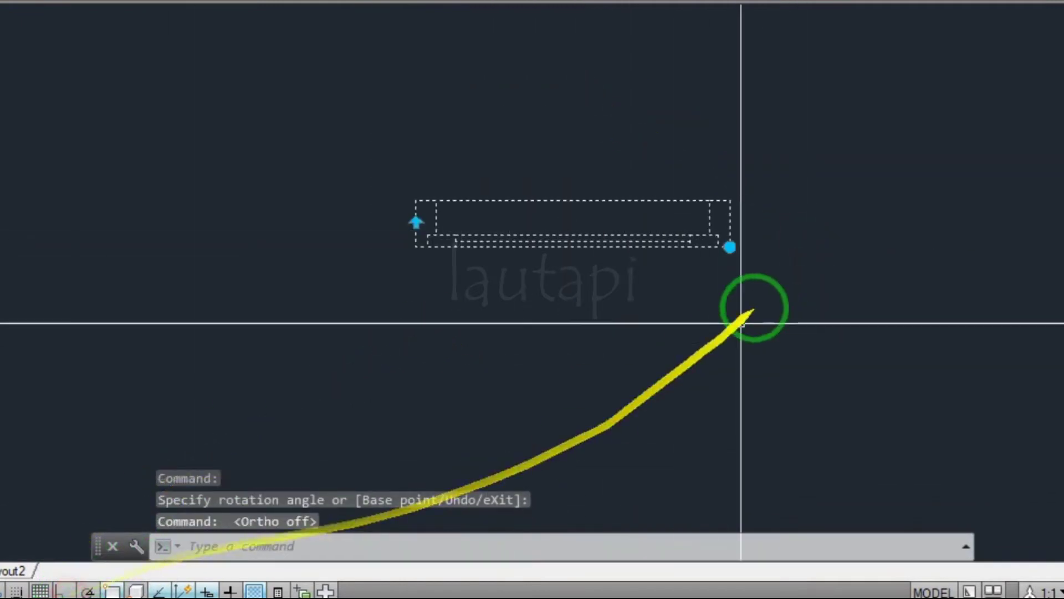
click(730, 247)
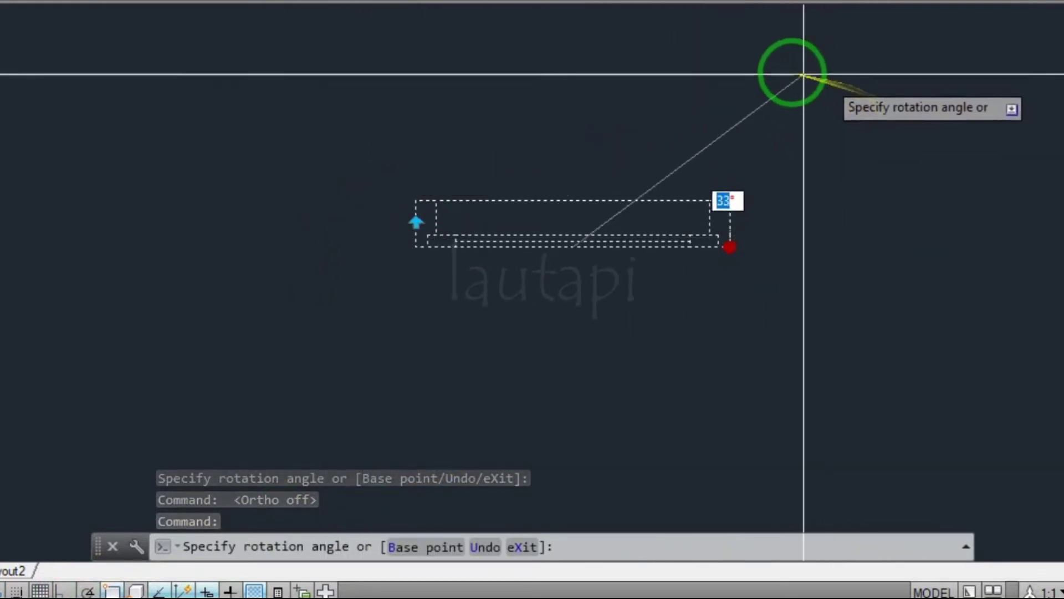
click(760, 72)
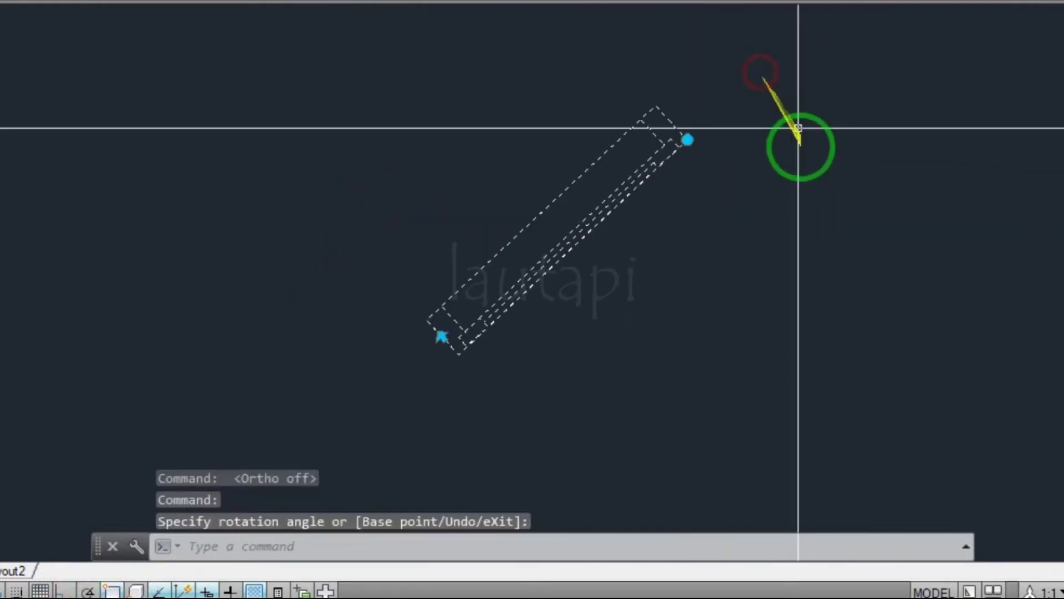
click(687, 139)
click(753, 357)
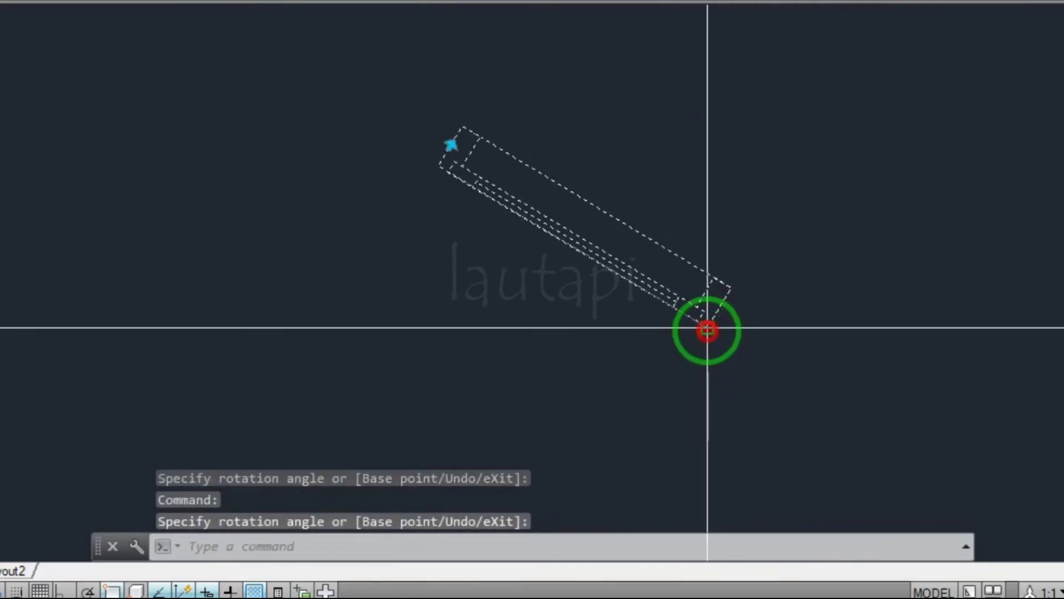
- Rotate the block by entered angles of 90, 180 and 360 degrees
click(708, 331)
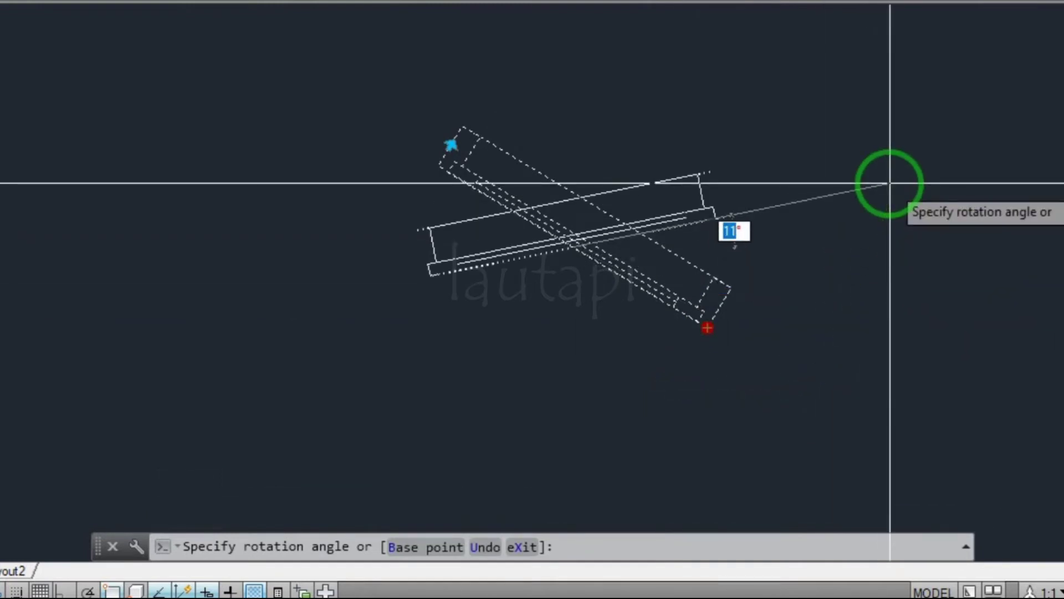
key(Return)
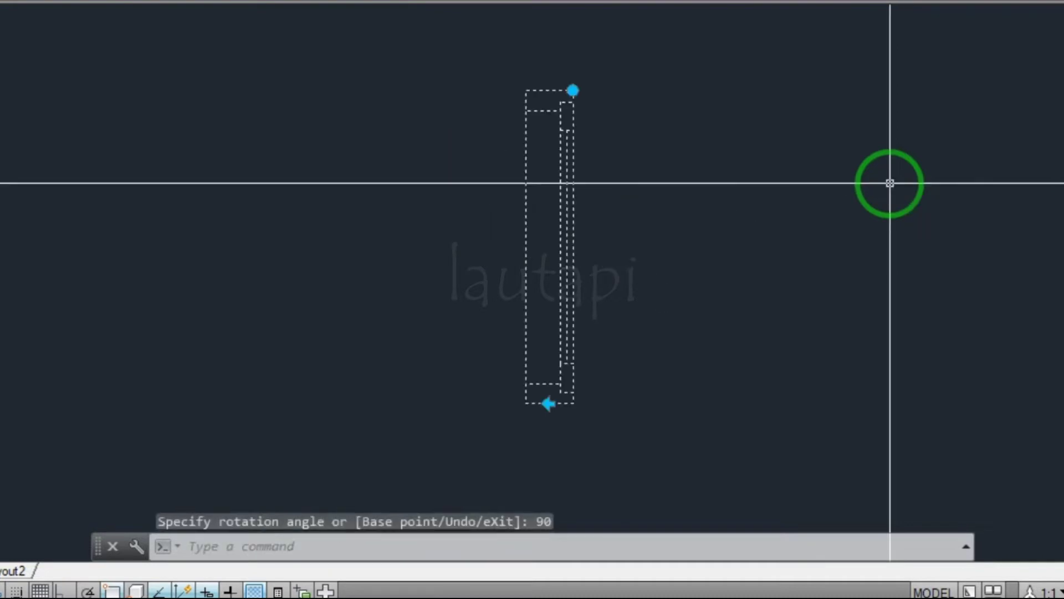
click(573, 90)
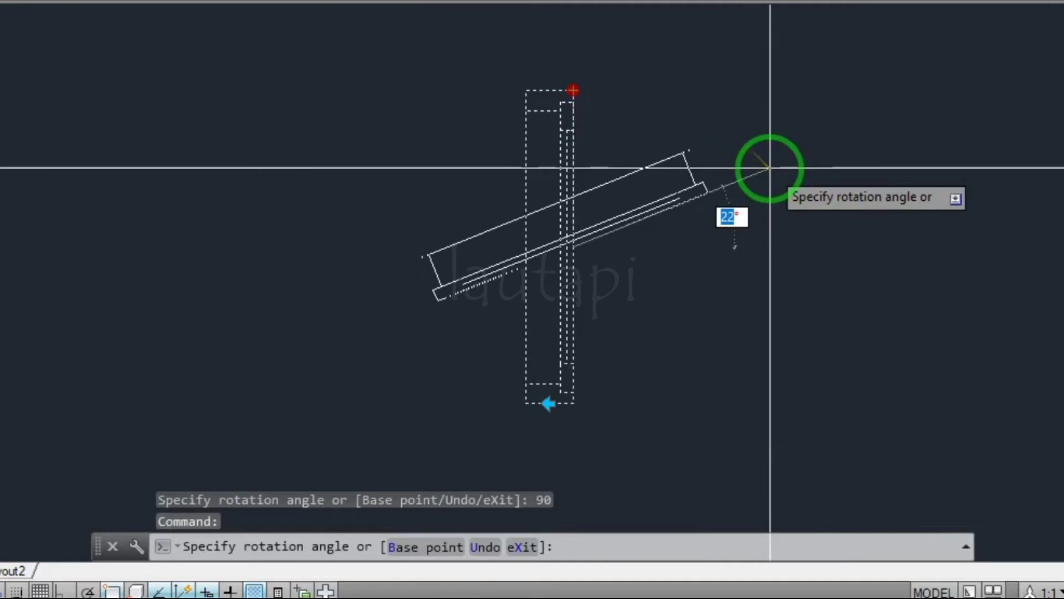
text(180)
key(Return)
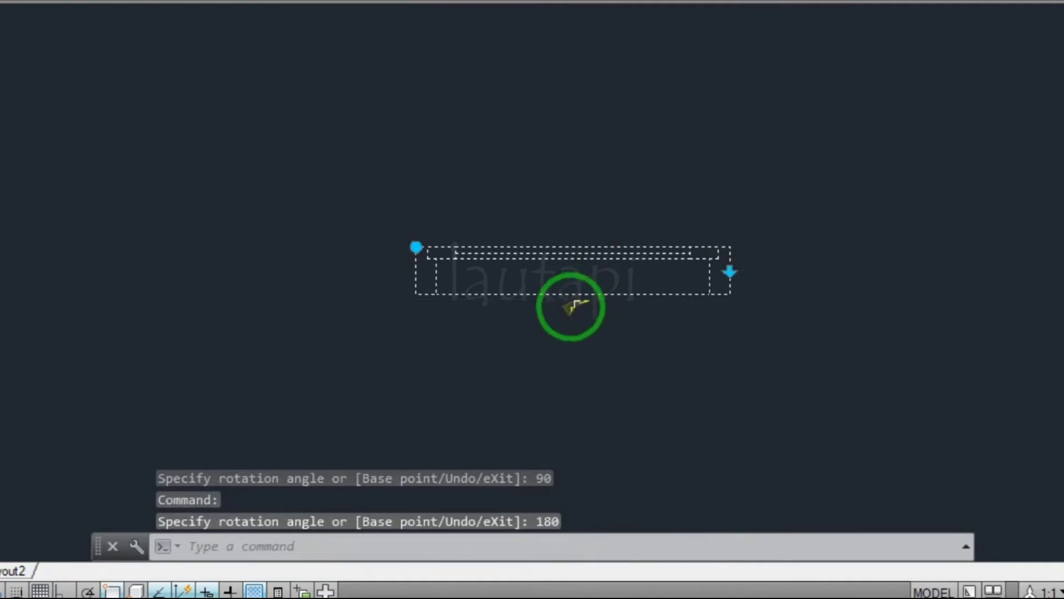
click(415, 251)
text(360)
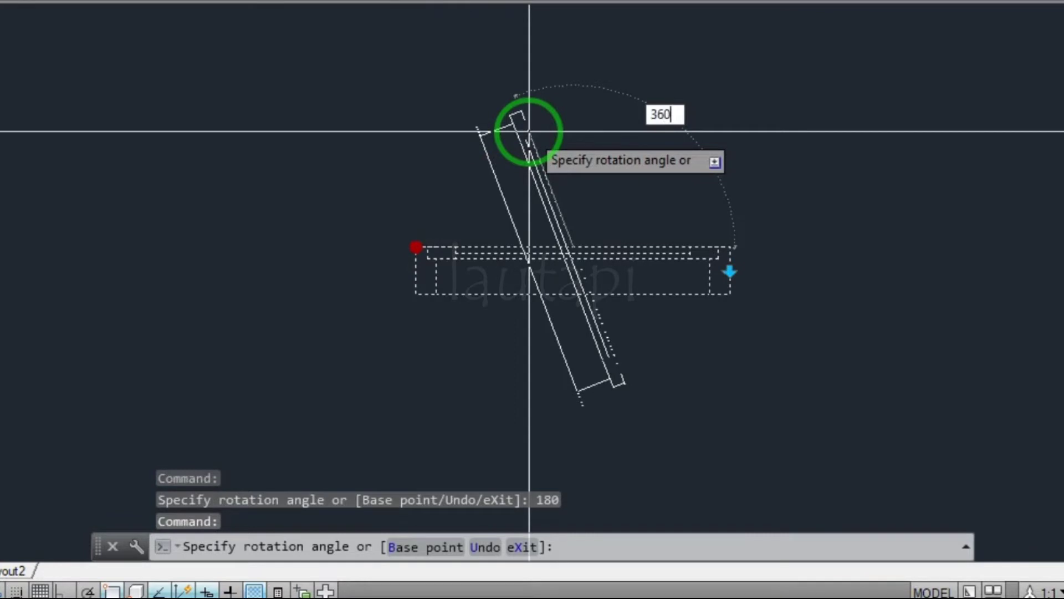
key(Return)
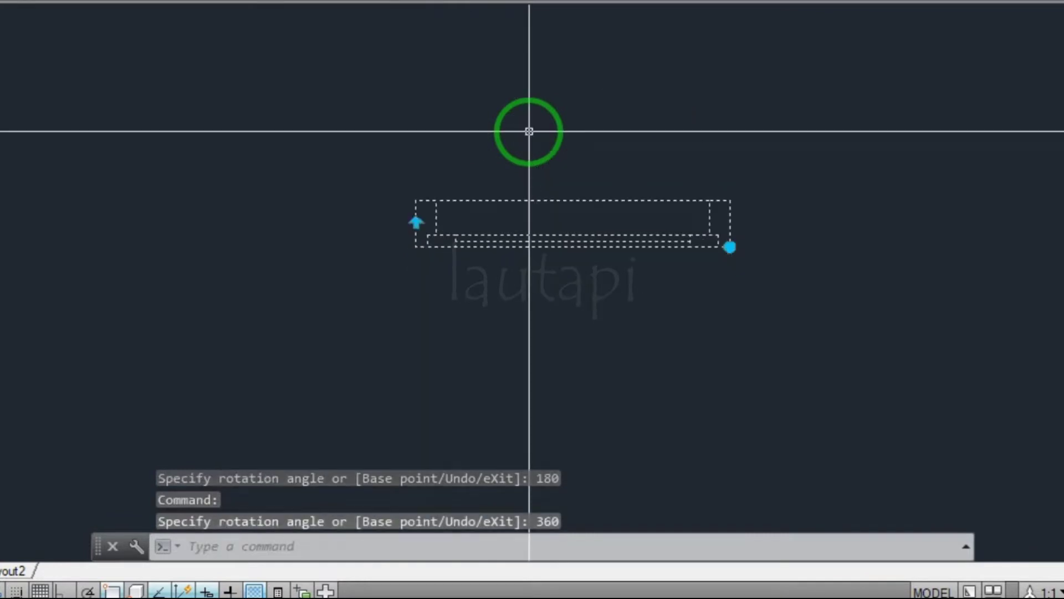
scroll(597, 251, up, 2)
middle_drag(597, 251, 638, 289)
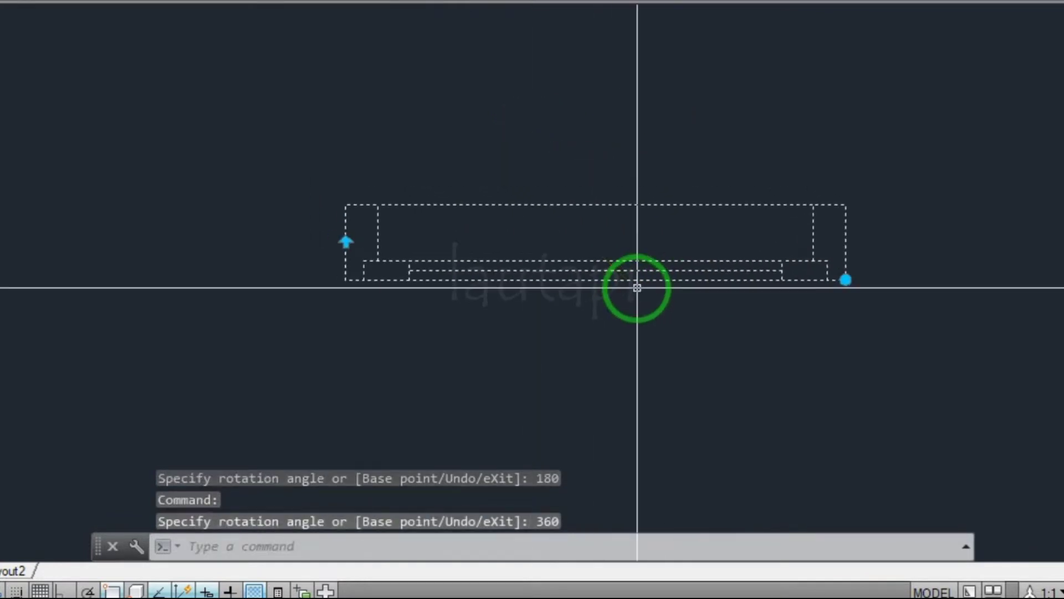
key(Escape)
click(558, 260)
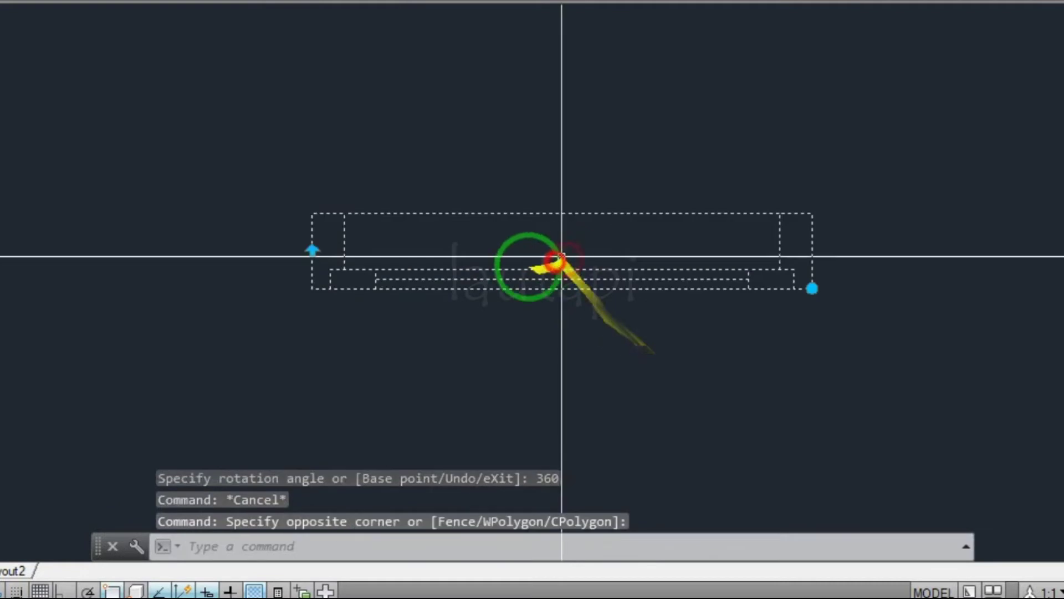
- Flip the window block over and back again, then clear the selection
click(306, 248)
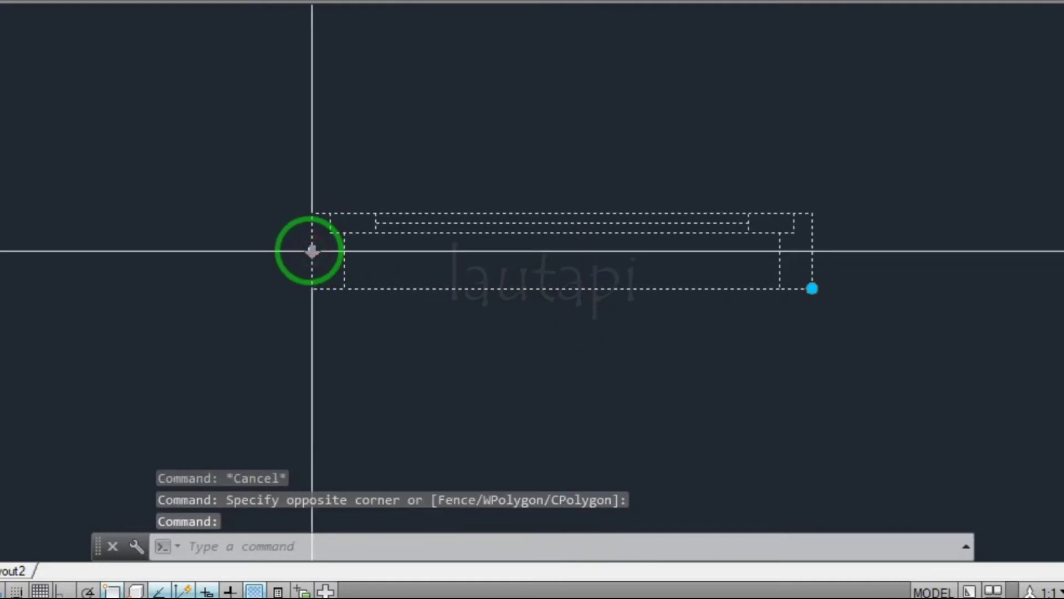
click(306, 248)
key(Escape)
- Copy the window block from its bottom midpoint to a spot below the original
click(725, 382)
click(310, 155)
middle_drag(495, 273, 459, 209)
text(co)
key(Return)
click(442, 186)
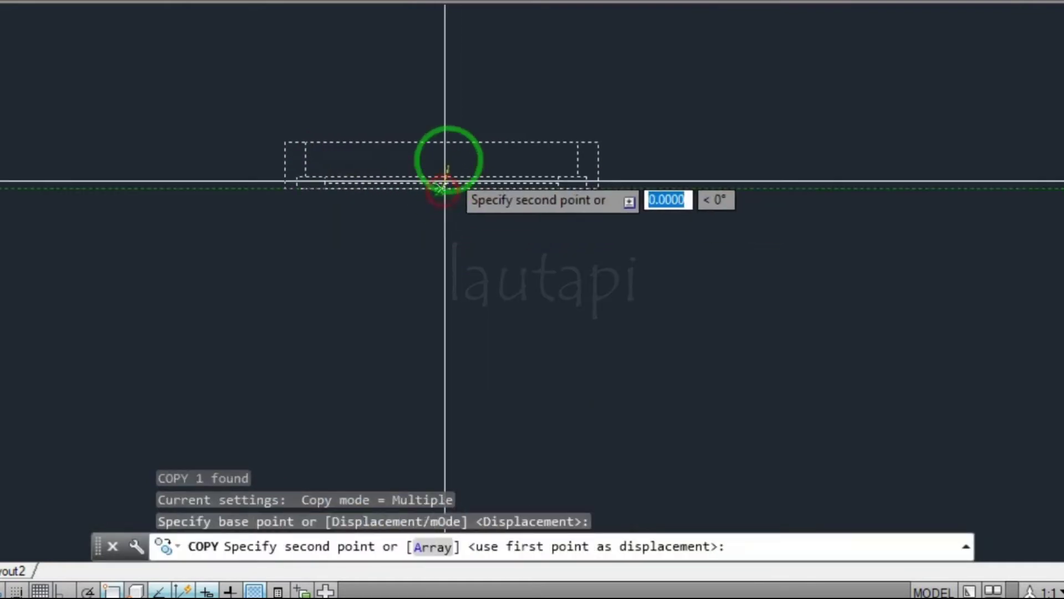
mouse_move(443, 388)
middle_down()
mouse_move(440, 282)
mouse_move(431, 279)
middle_up()
click(433, 331)
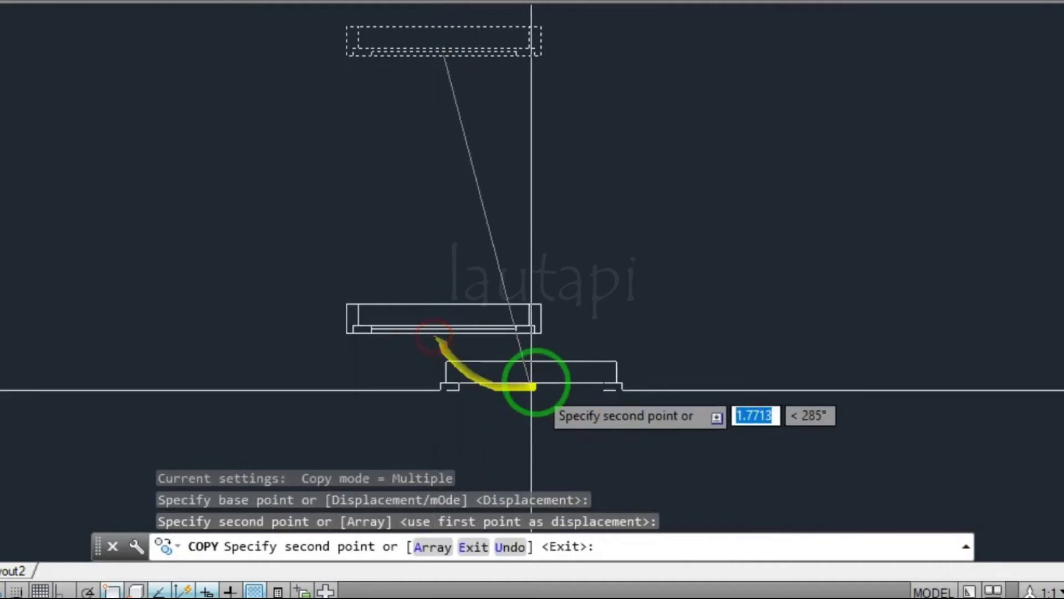
key(Escape)
- Explode the lower copy of the window block into loose lines and zoom in on them
click(562, 368)
click(222, 214)
text(x)
key(Return)
scroll(499, 348, up, 2)
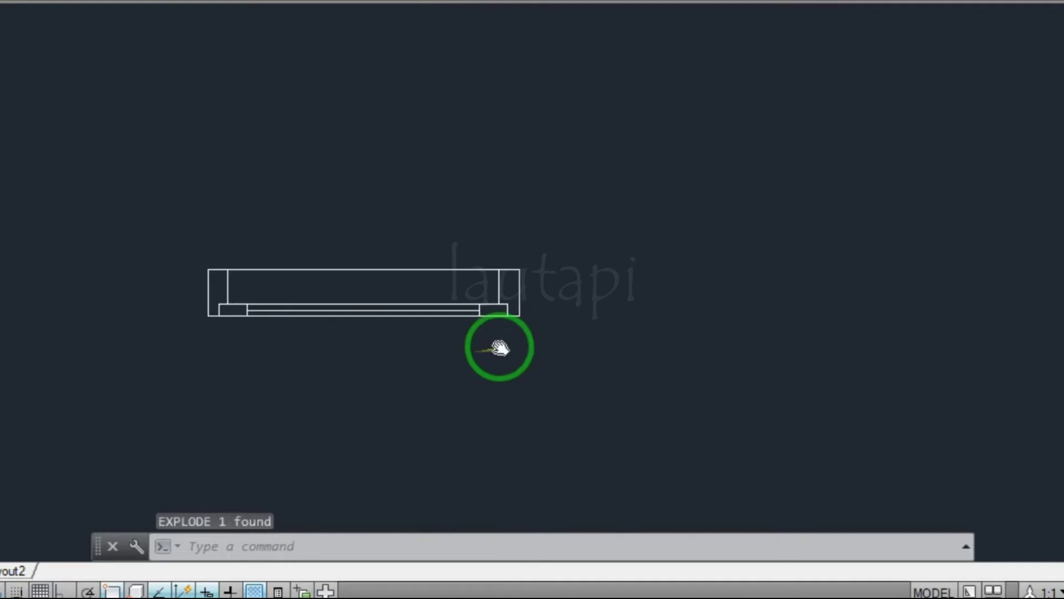
middle_drag(266, 308, 299, 307)
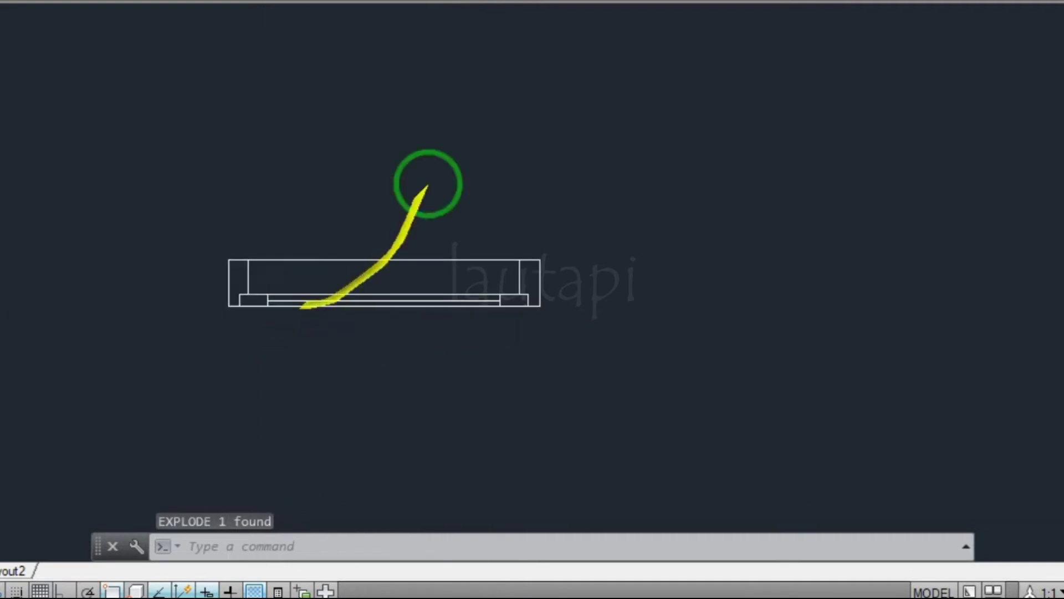
scroll(427, 268, up, 2)
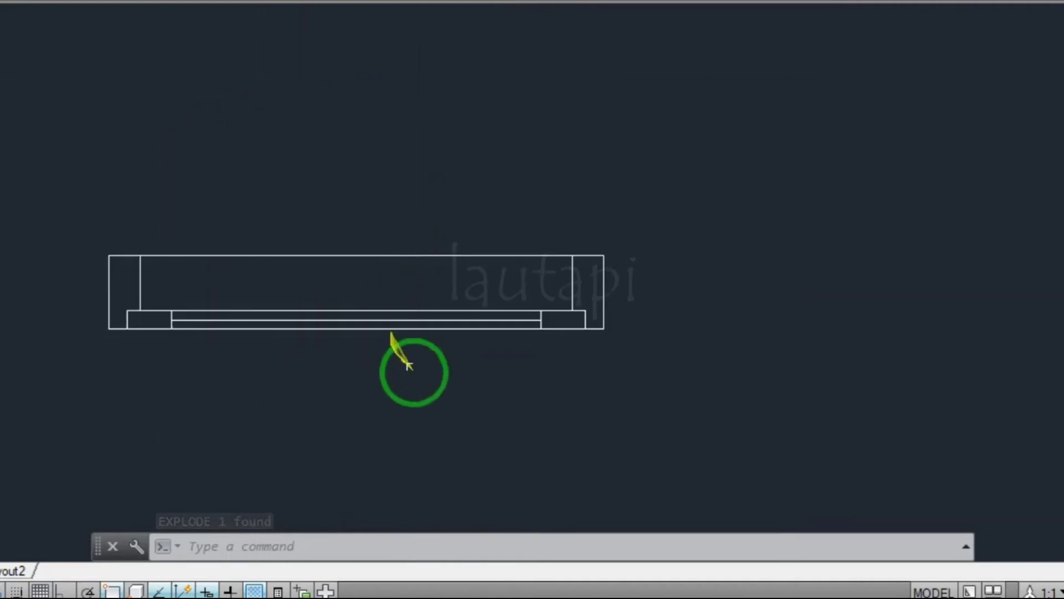
click(19, 197)
- Copy all the exploded window lines from the upper-left corner to sit beside the original
click(863, 420)
text(co)
key(Return)
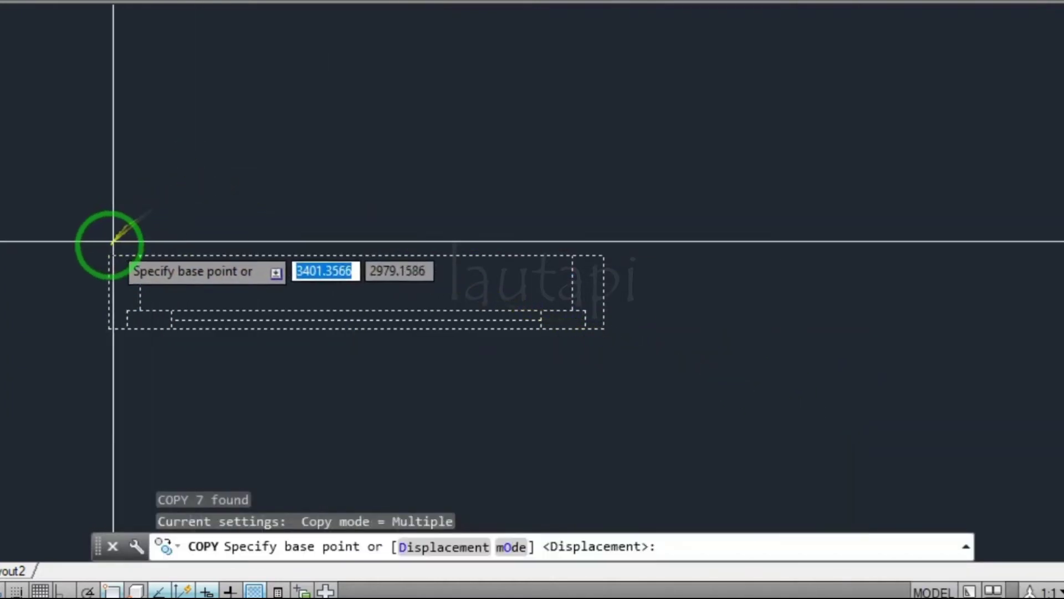
click(109, 255)
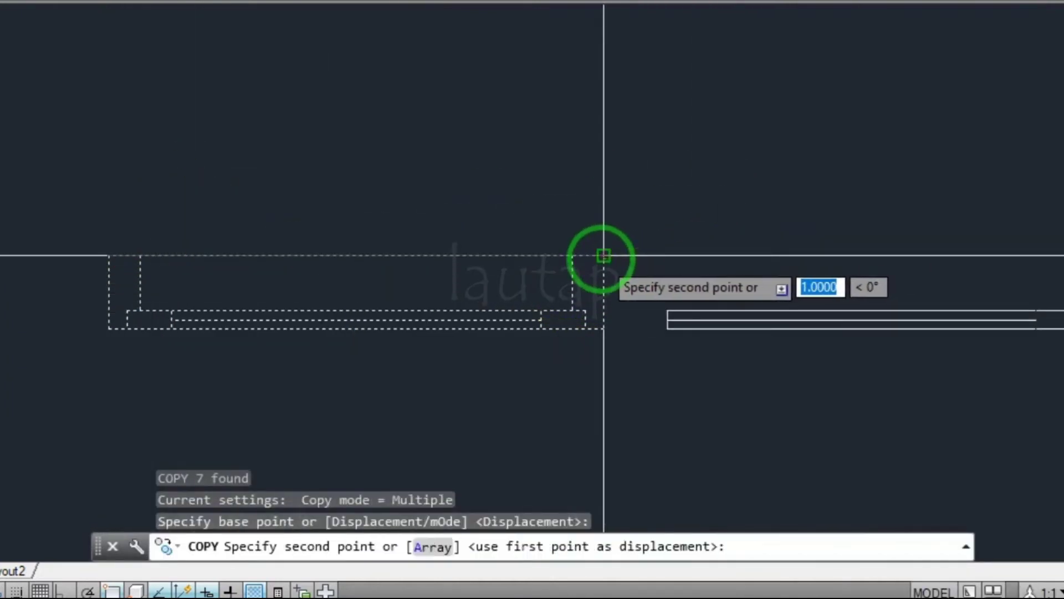
scroll(596, 253, up, 2)
scroll(566, 245, up, 2)
scroll(549, 241, up, 2)
click(545, 243)
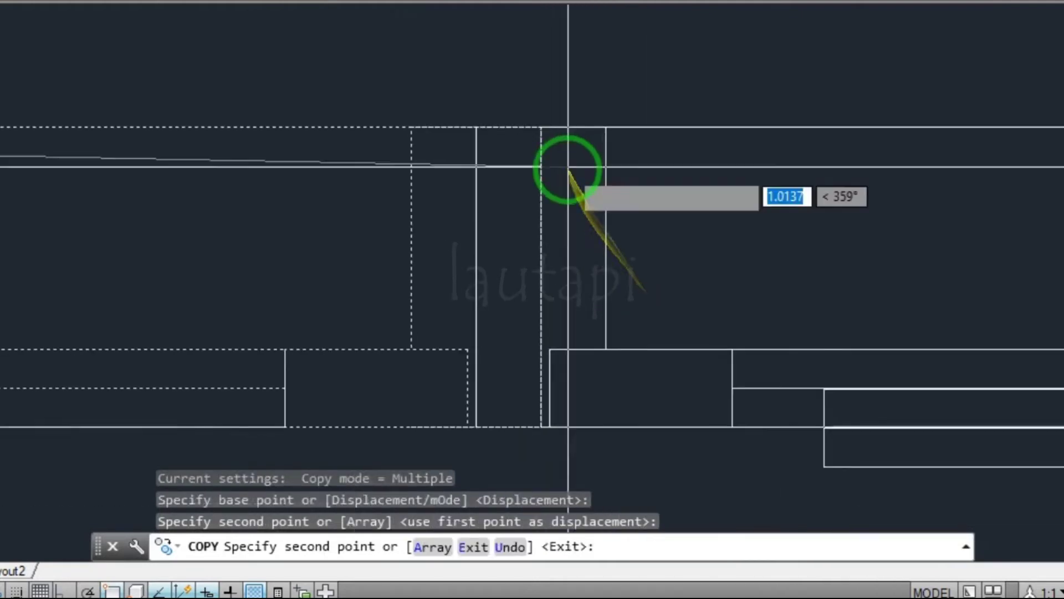
key(Escape)
- Explode the door pieces and erase the four overlapping lines where the windows join
drag(561, 240, 425, 209)
text(x)
key(Return)
drag(574, 238, 499, 244)
key(Delete)
scroll(609, 288, down, 3)
middle_drag(540, 285, 521, 285)
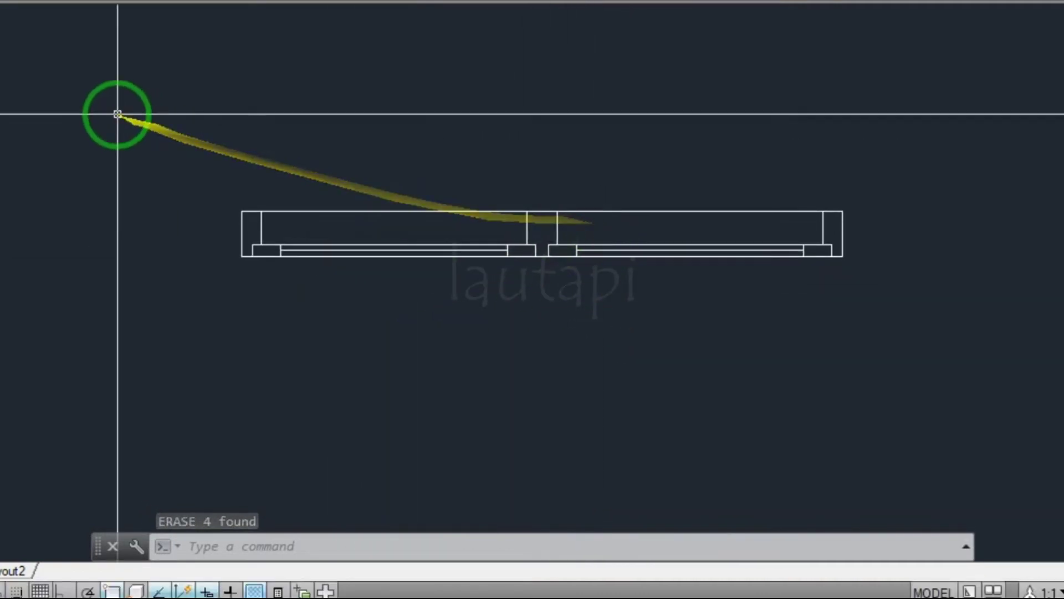
click(118, 114)
- Convert all the double window lines into a block named 'Jendela Double'
click(969, 338)
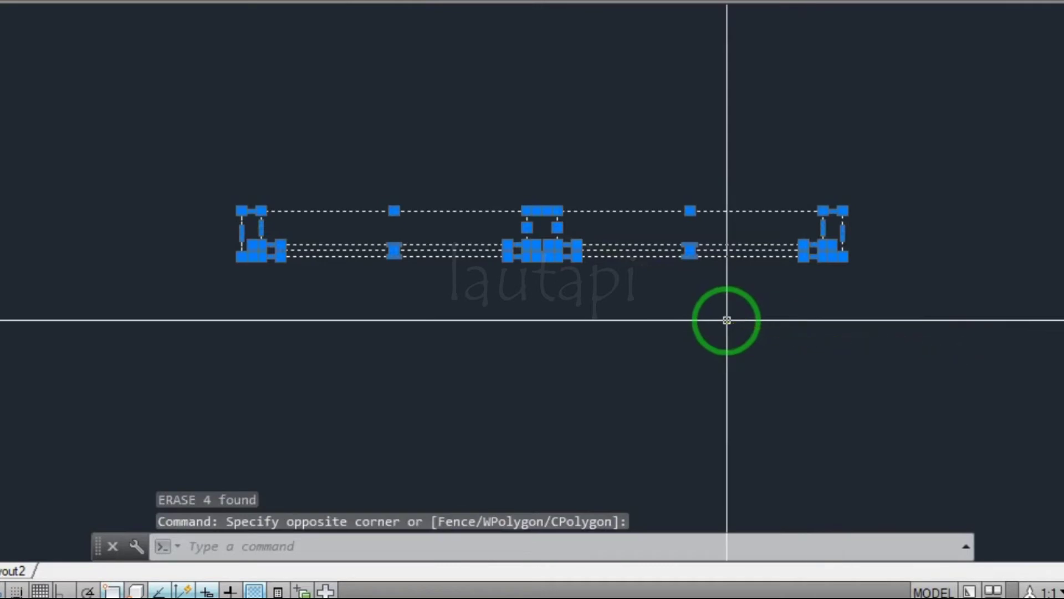
text(B)
key(Return)
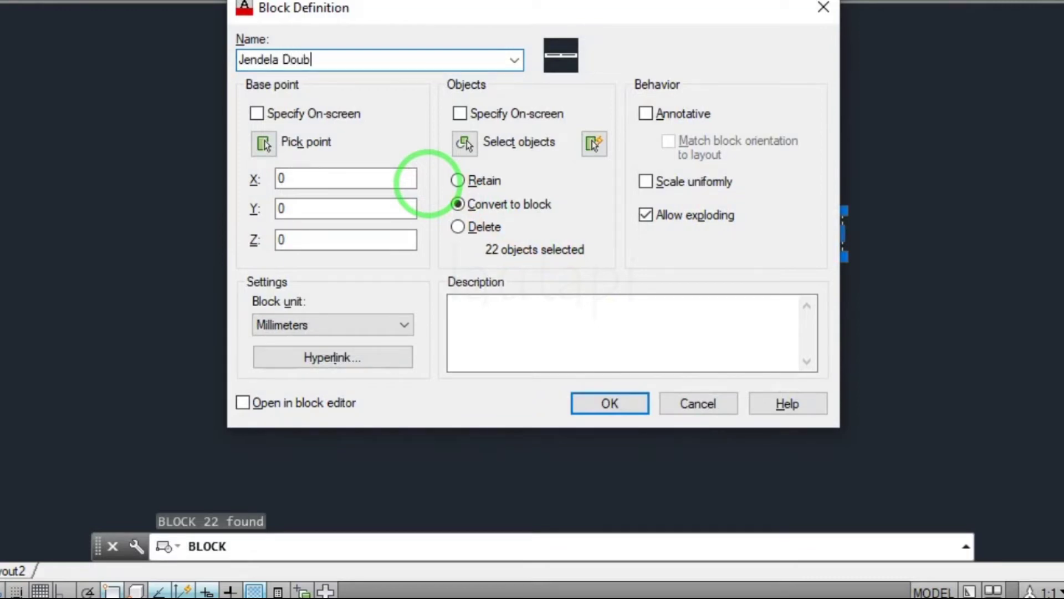
click(610, 403)
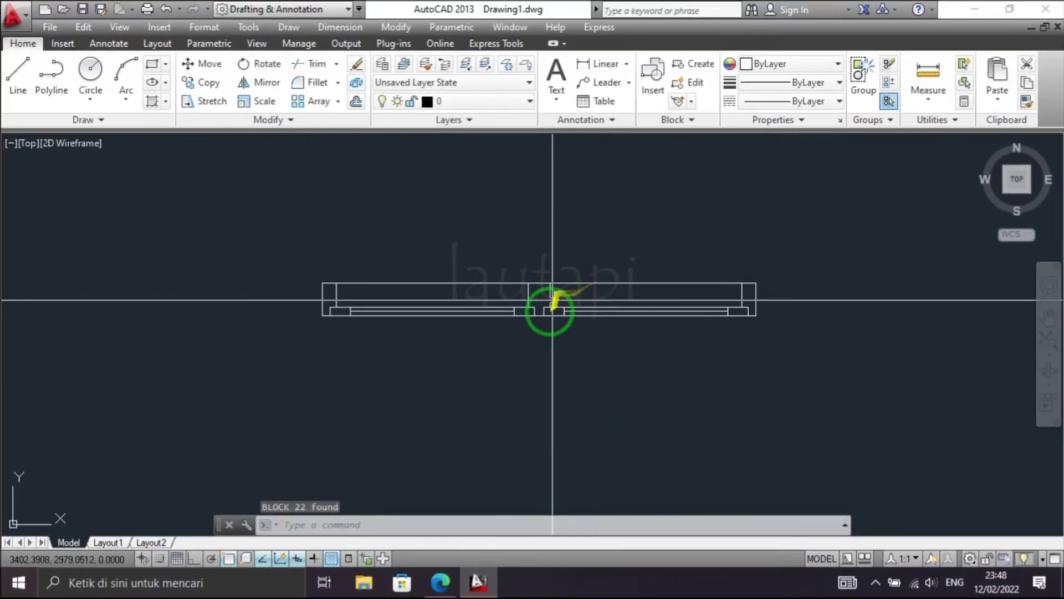
- Open the Jendela Double block in the Block Editor
double_click(616, 315)
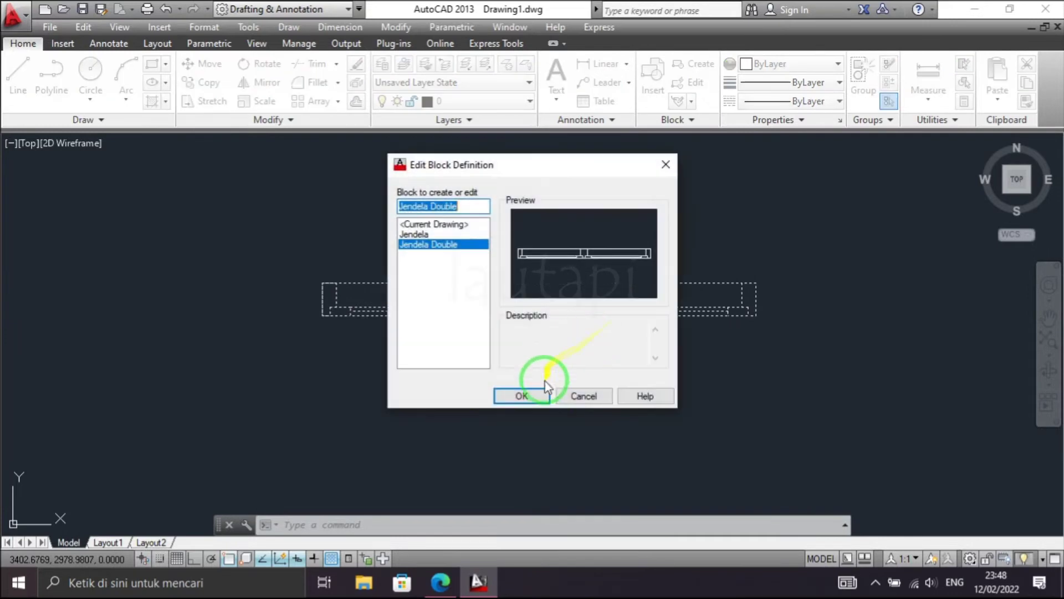
click(540, 398)
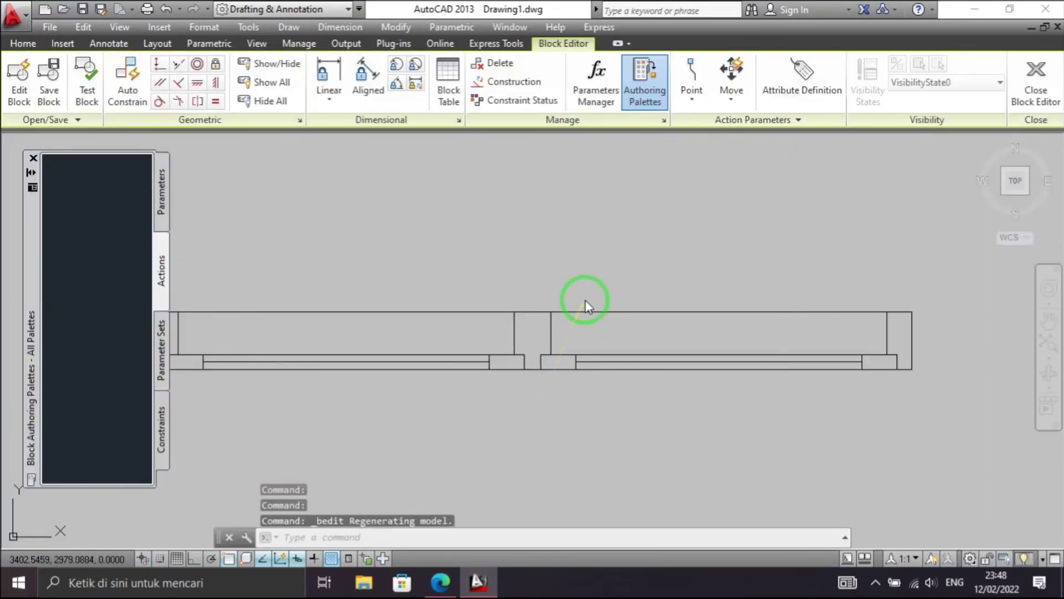
middle_drag(560, 252, 531, 277)
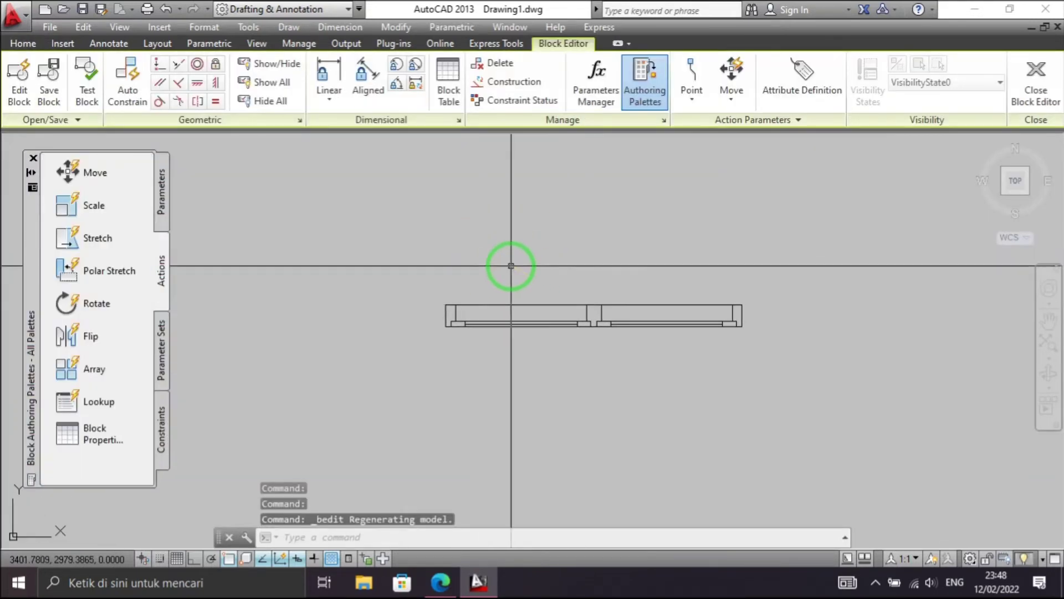
- Add a flip parameter along the window's length and place its Flip state1 label above the block
click(159, 188)
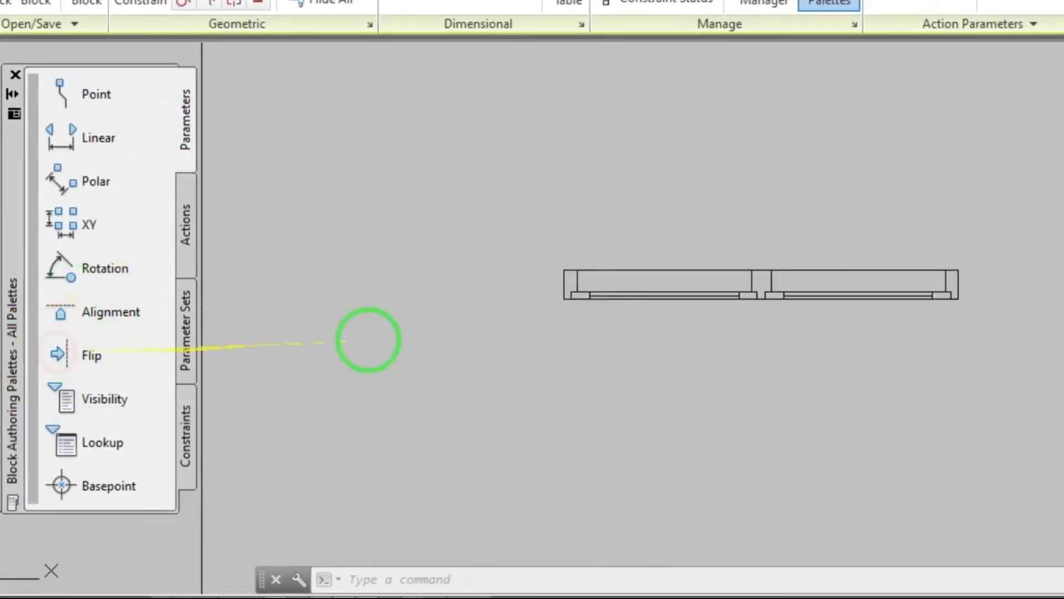
scroll(537, 285, up, 4)
scroll(570, 261, up, 2)
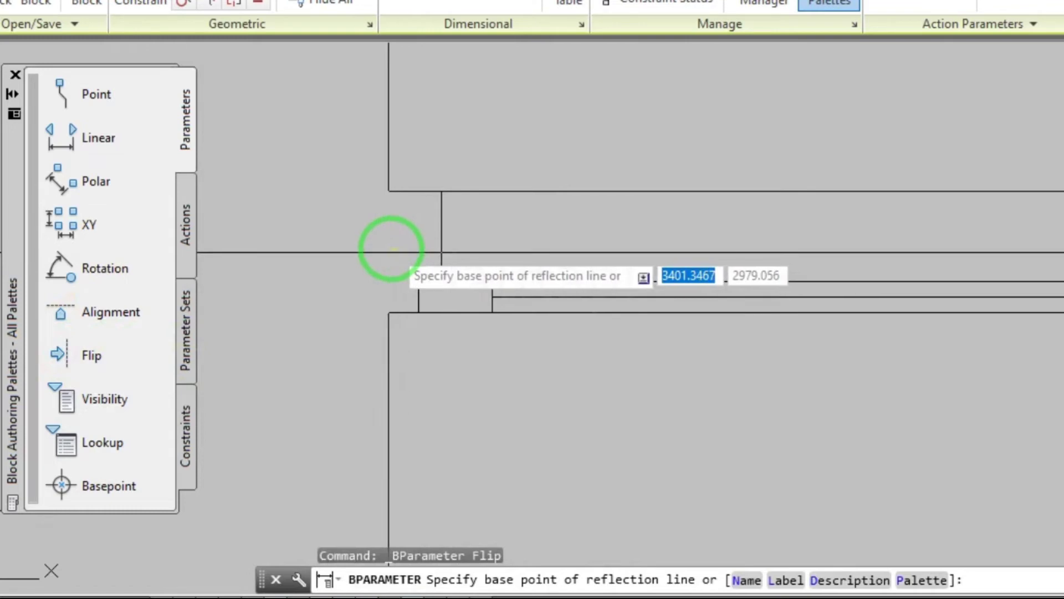
click(389, 247)
scroll(290, 244, down, 2)
scroll(290, 244, down, 3)
scroll(717, 240, up, 3)
scroll(720, 247, up, 1)
scroll(713, 252, up, 1)
click(719, 251)
scroll(720, 250, down, 5)
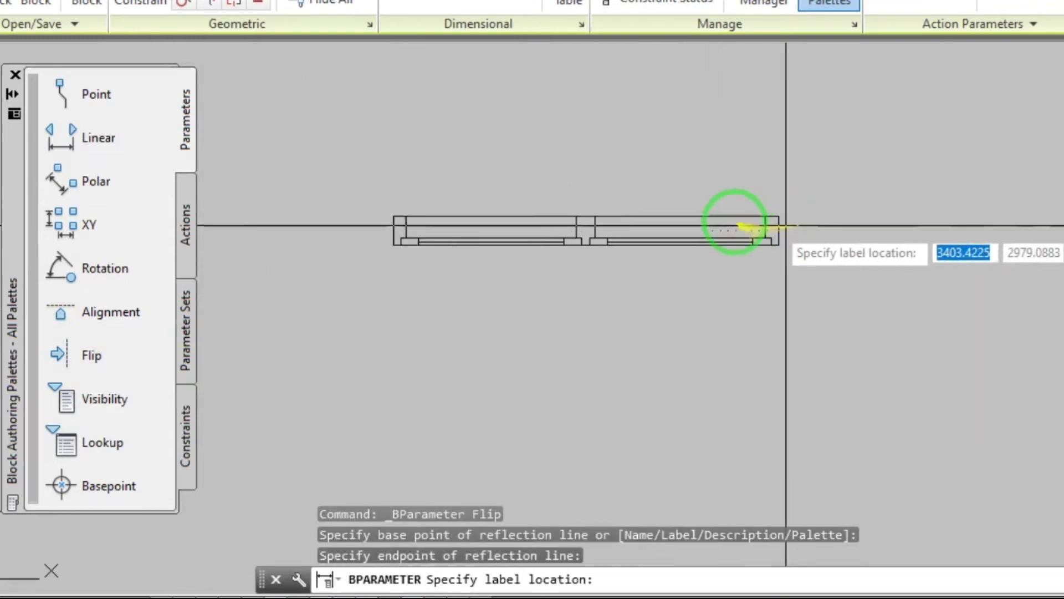
click(758, 172)
middle_drag(753, 272, 829, 225)
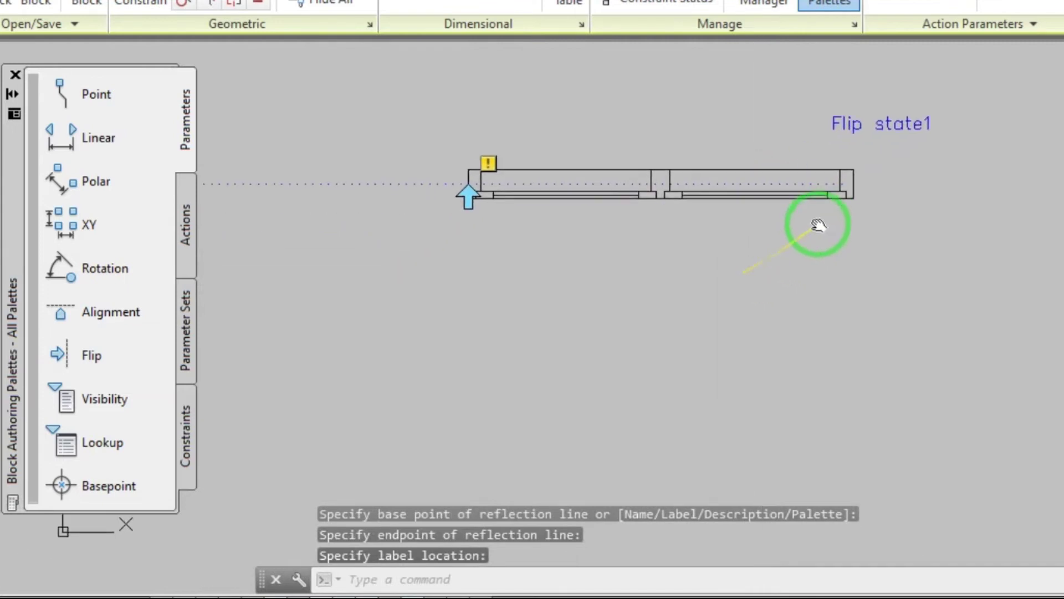
click(188, 216)
- Attach a flip action to Flip state1 that covers all the block's objects
click(83, 317)
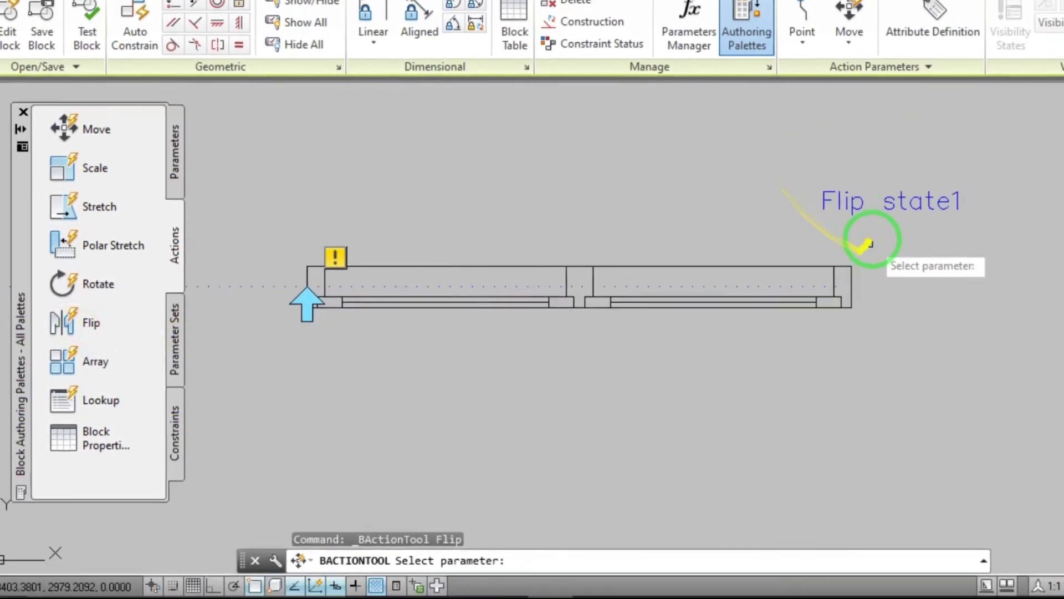
click(836, 243)
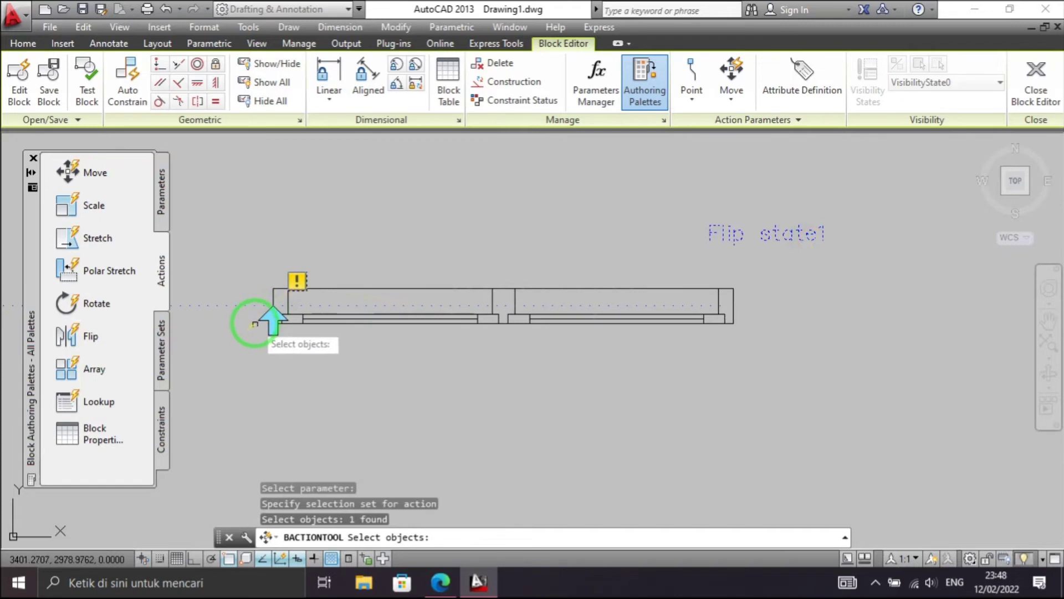
scroll(371, 269, down, 3)
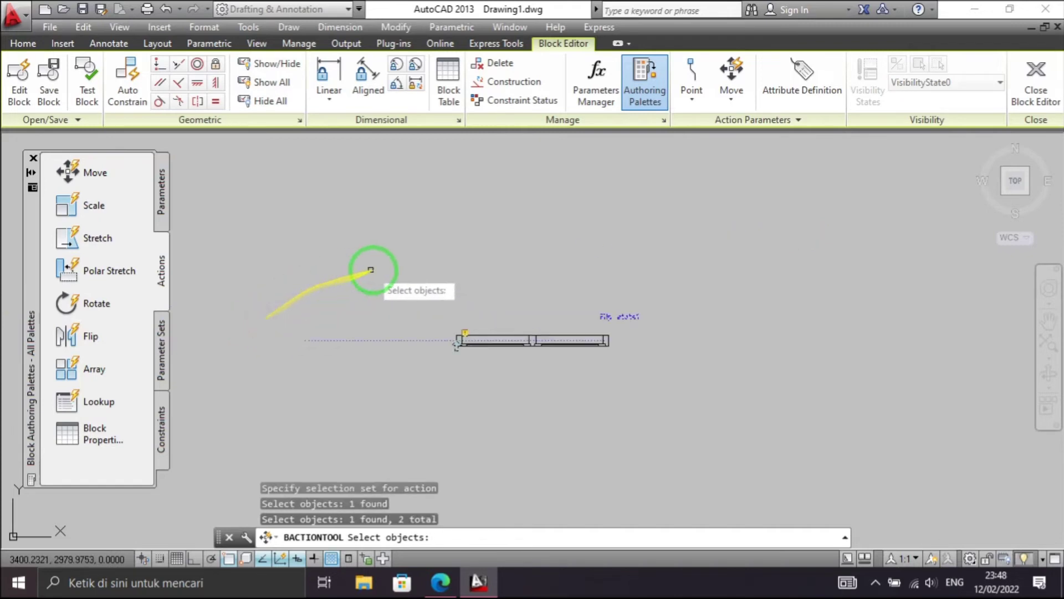
click(746, 412)
click(335, 226)
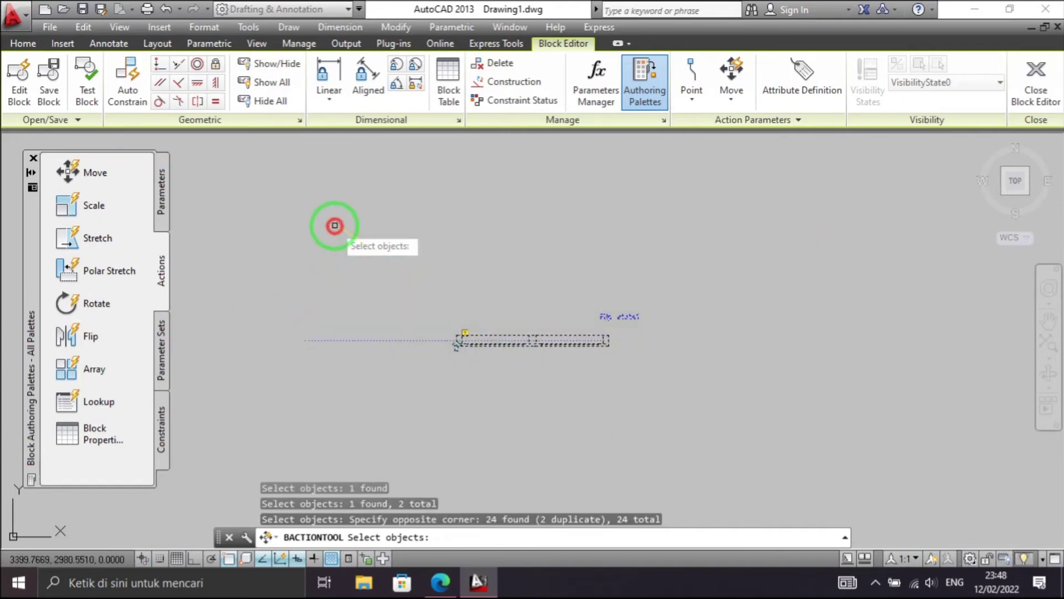
key(Return)
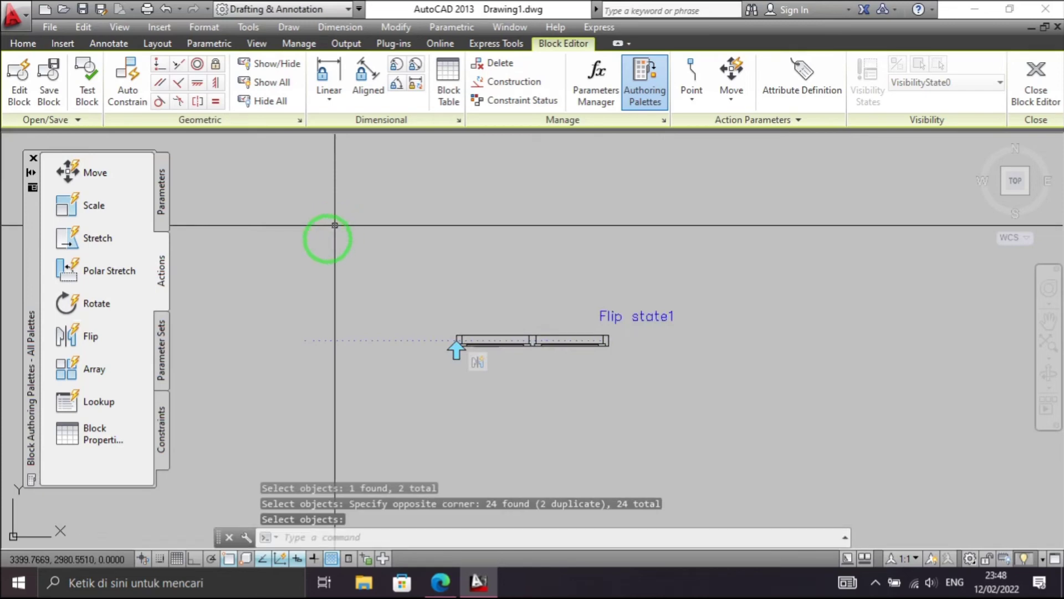
scroll(504, 355, up, 3)
middle_drag(502, 360, 491, 320)
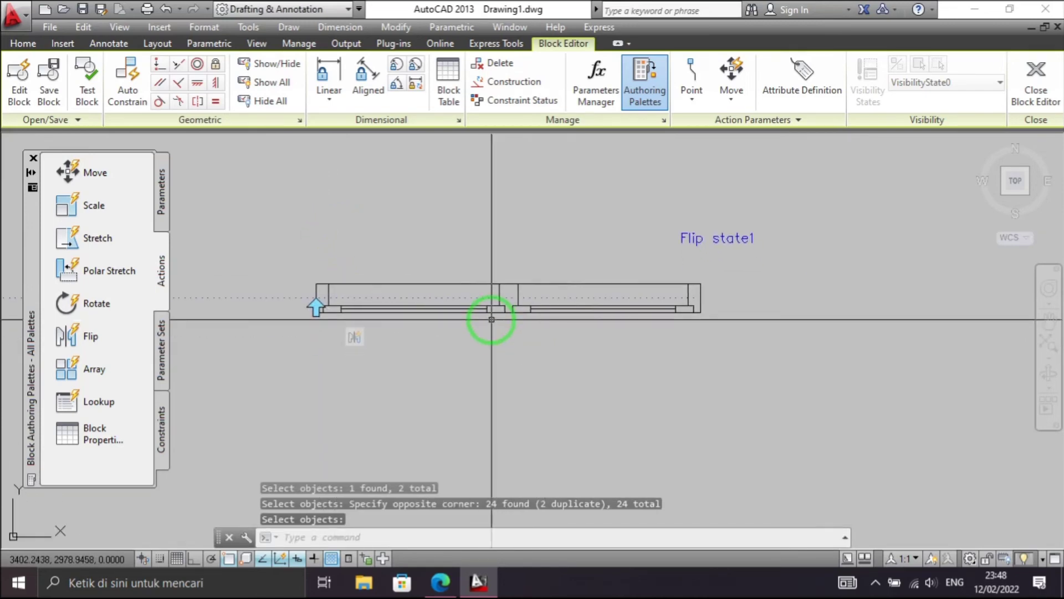
- Try the block in the Test Block Window, then close it
click(93, 92)
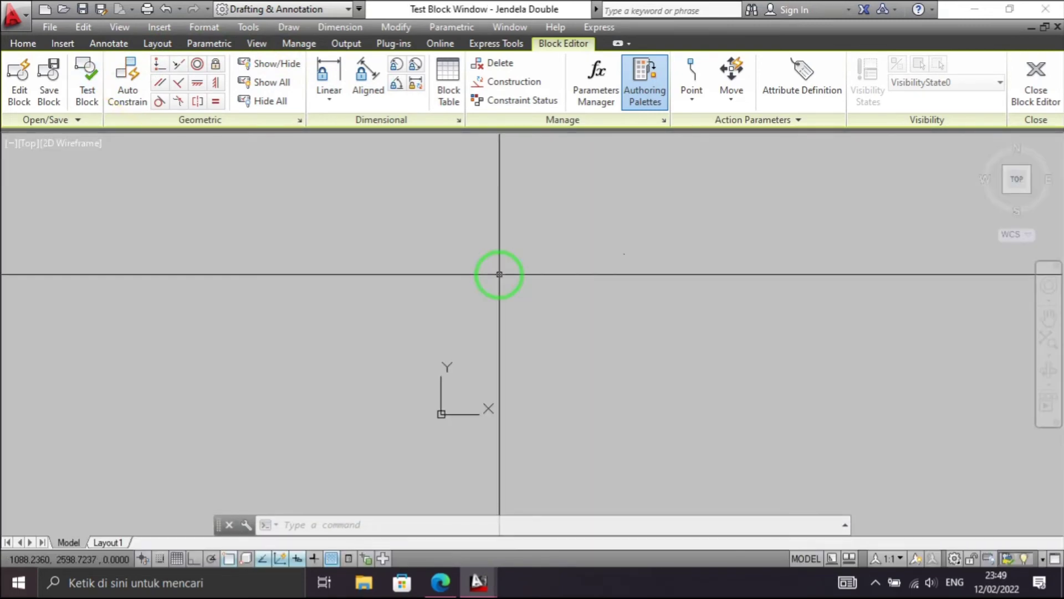
click(563, 259)
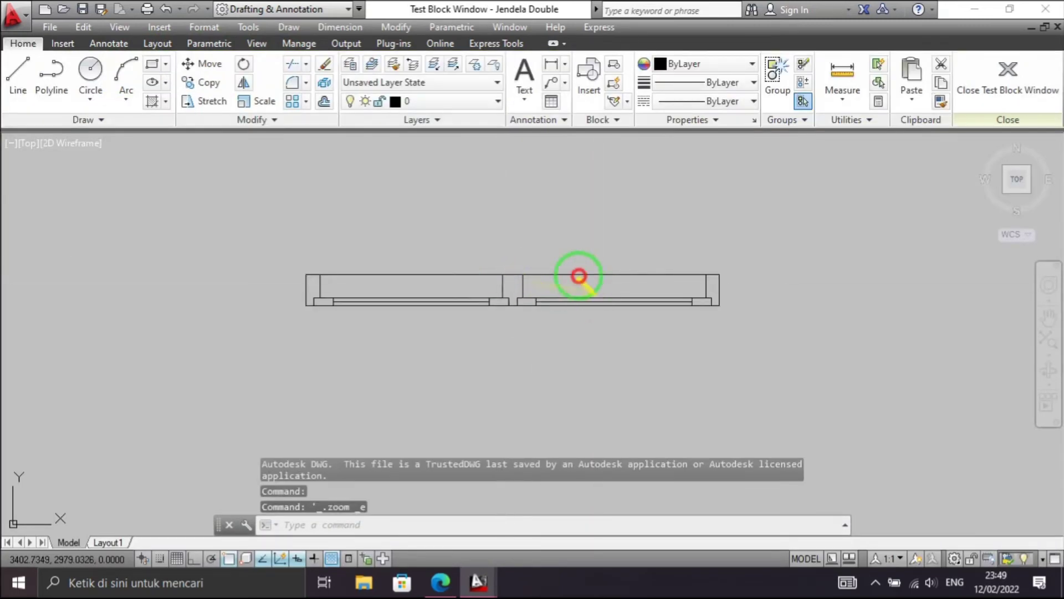
click(306, 289)
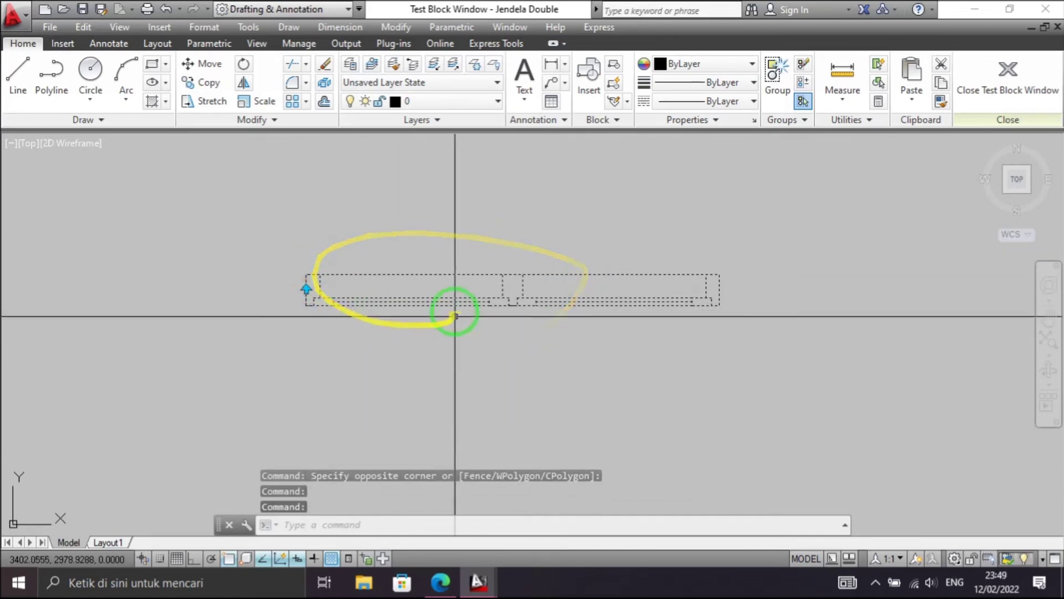
key(Escape)
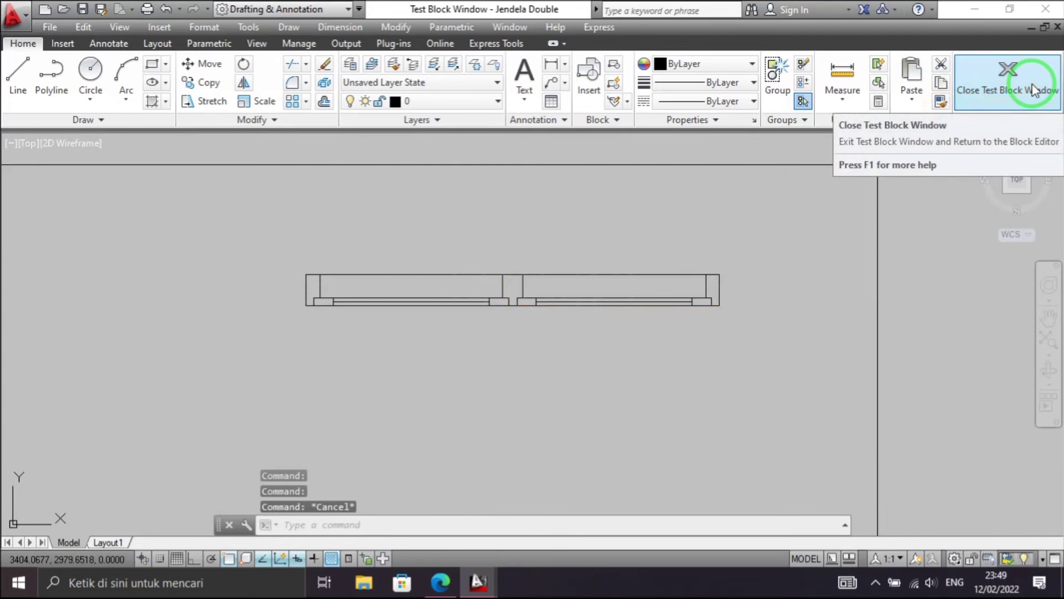
click(1034, 90)
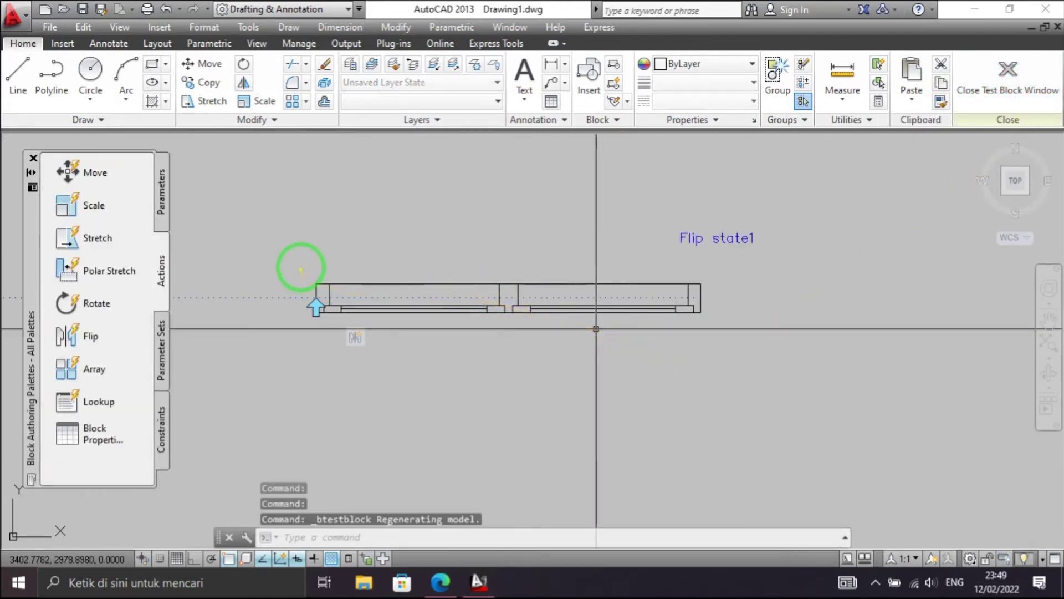
- Draw a vertical centre line from the window's top edge to its bottom edge
click(162, 205)
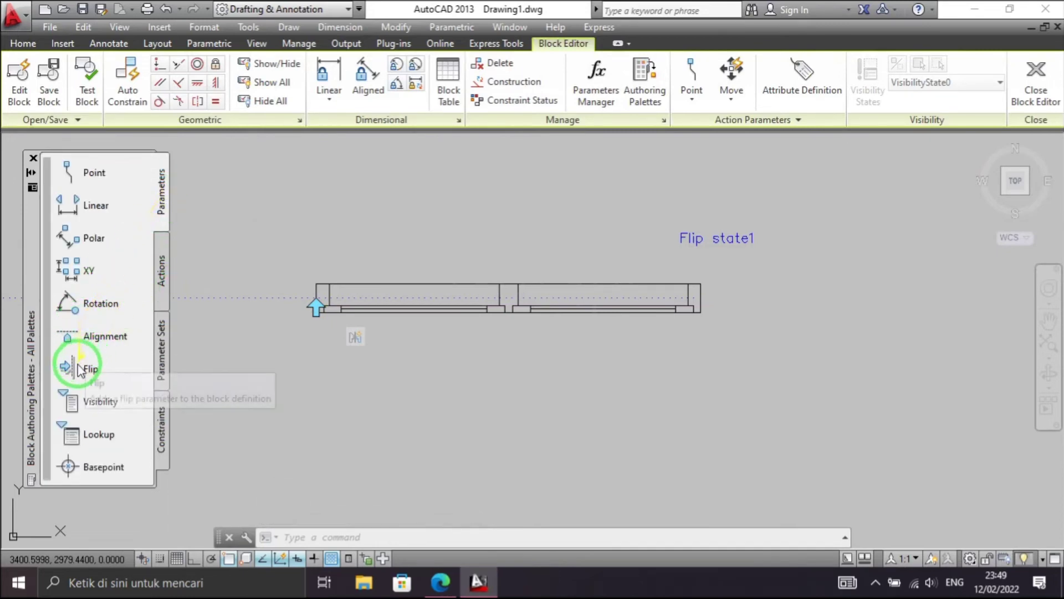
click(74, 306)
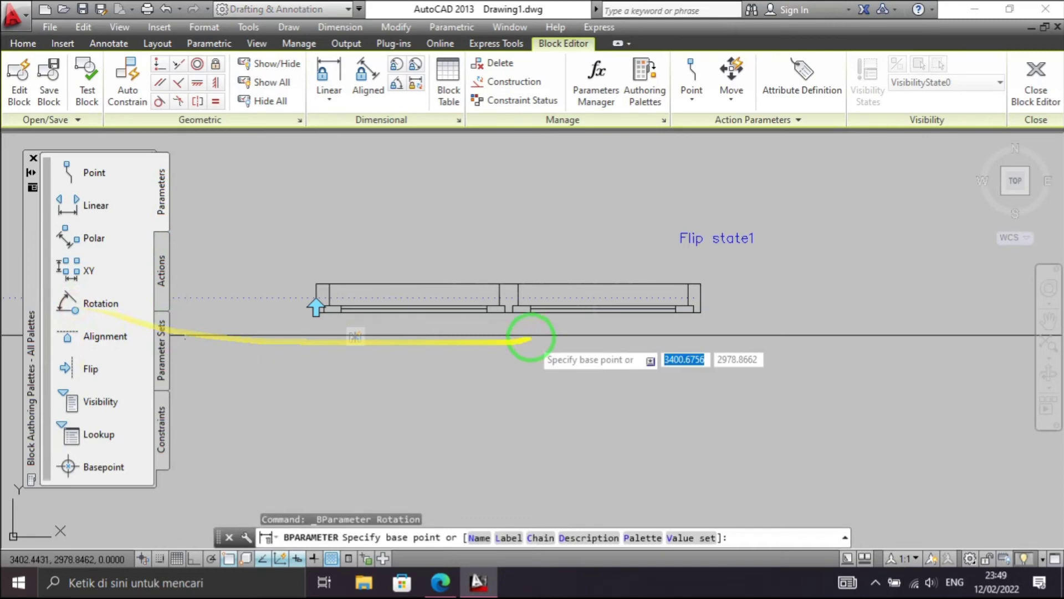
scroll(451, 290, up, 3)
scroll(492, 331, up, 1)
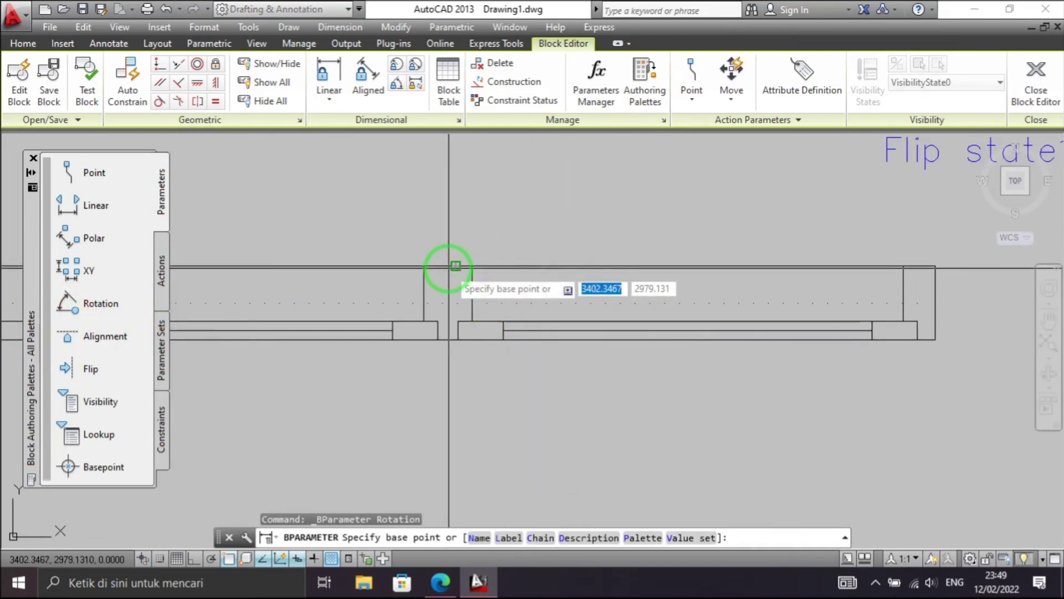
key(Escape)
text(l)
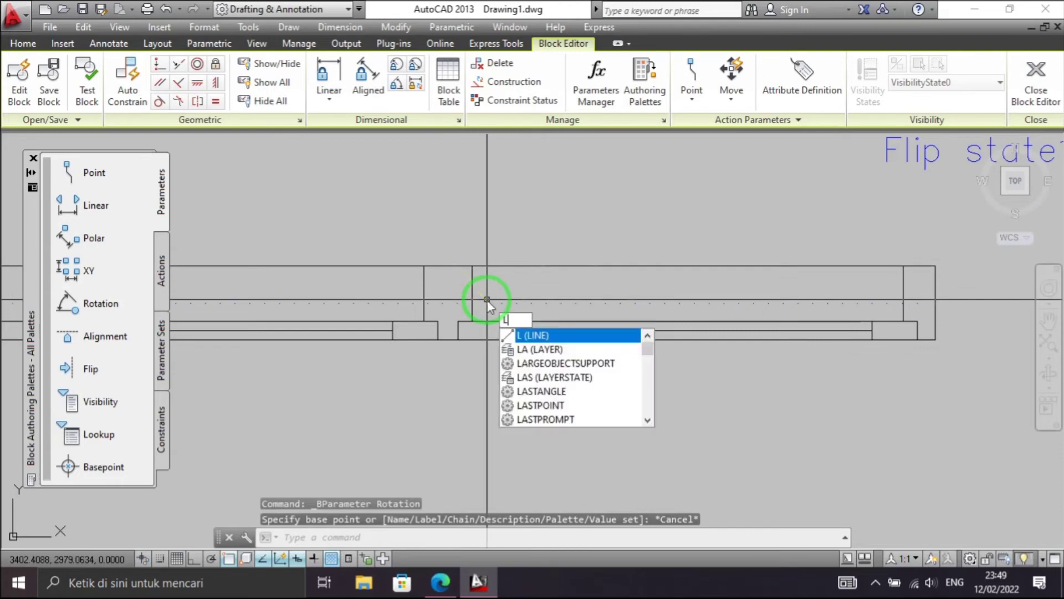
key(Return)
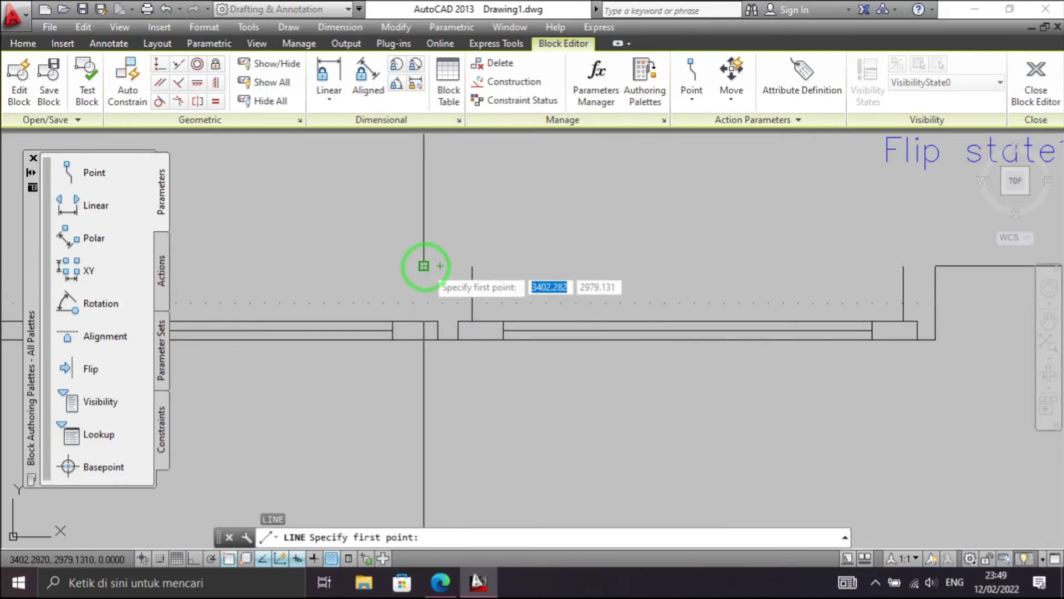
click(472, 266)
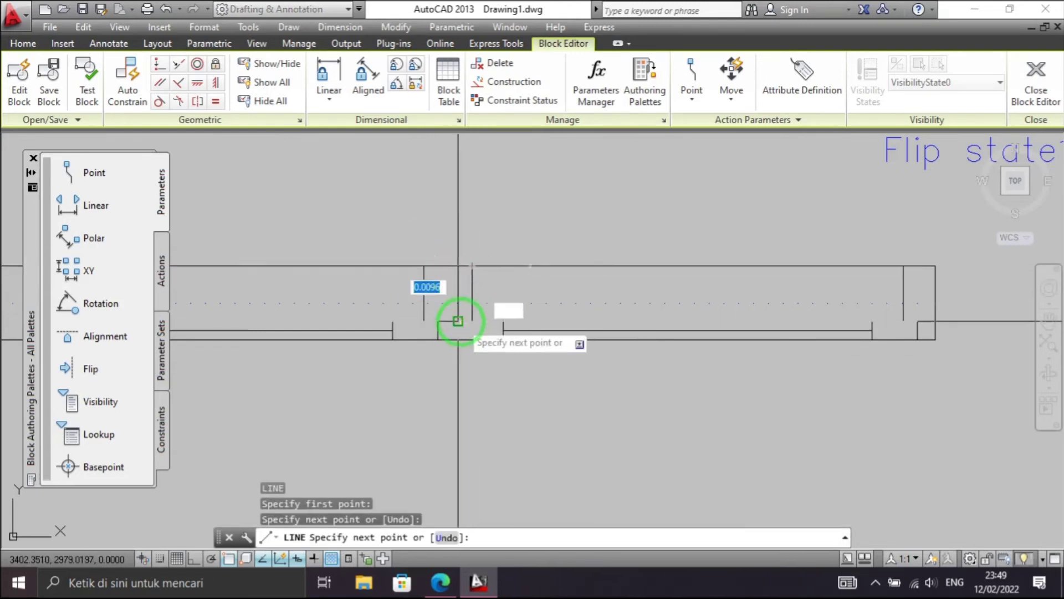
click(424, 267)
key(Return)
key(Return)
click(448, 266)
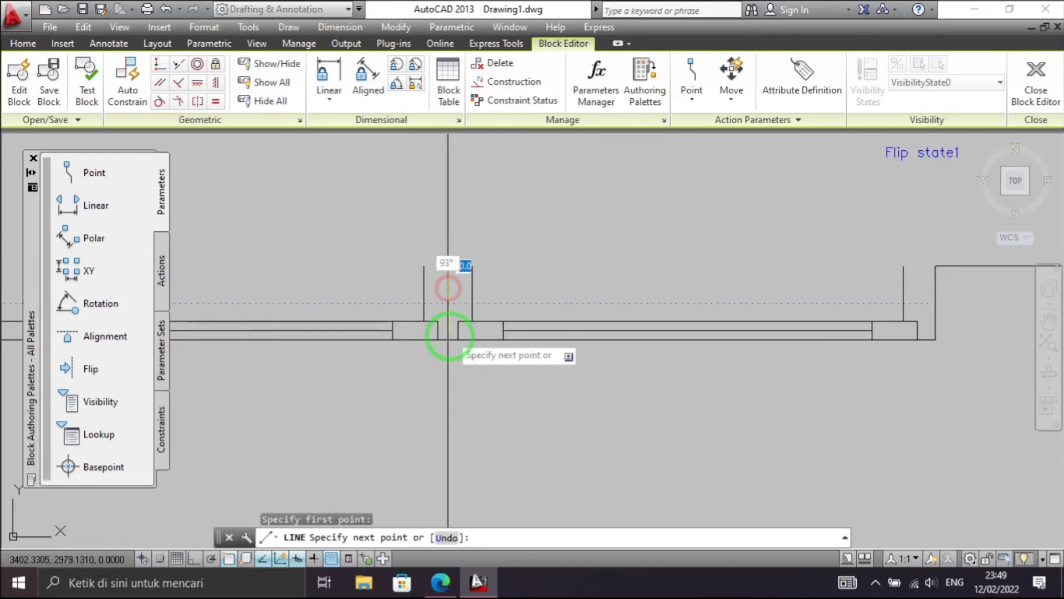
click(448, 338)
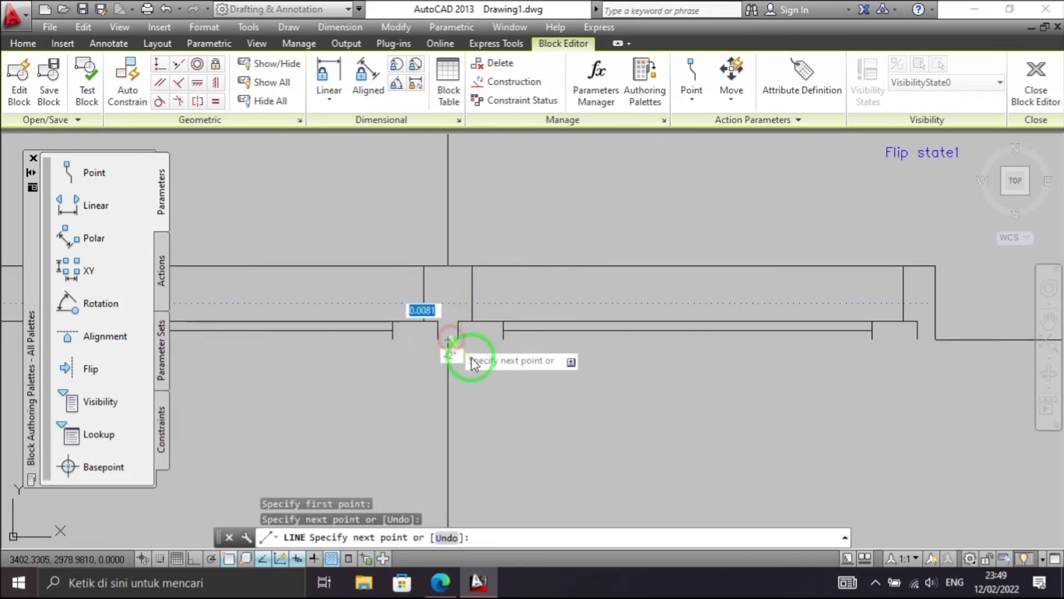
key(Return)
- Add rotation parameter Angle1 at the window centre with radius to the right end and 0° angle
middle_drag(535, 356, 476, 319)
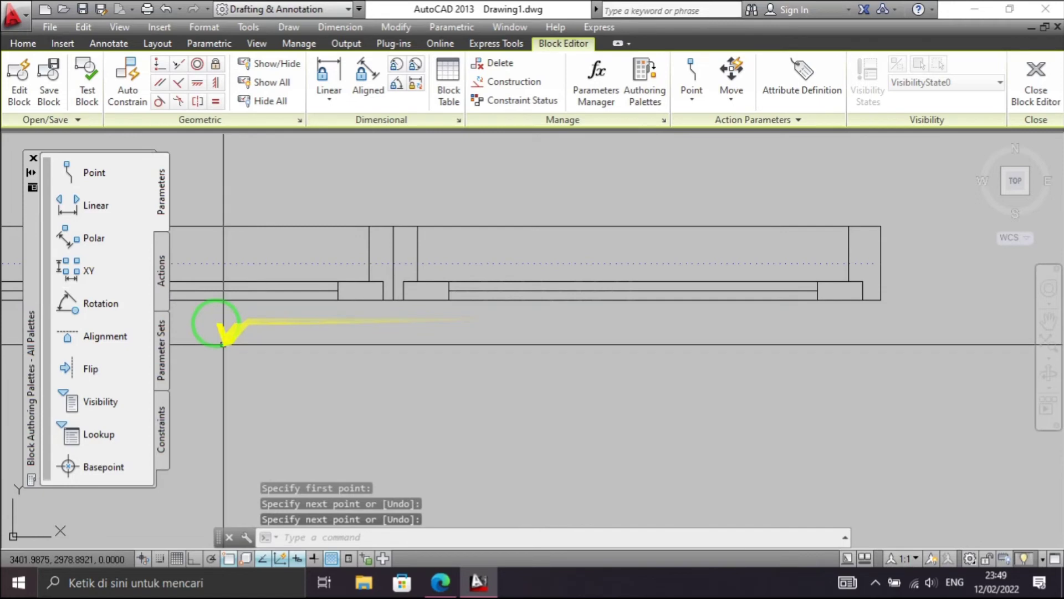
click(74, 306)
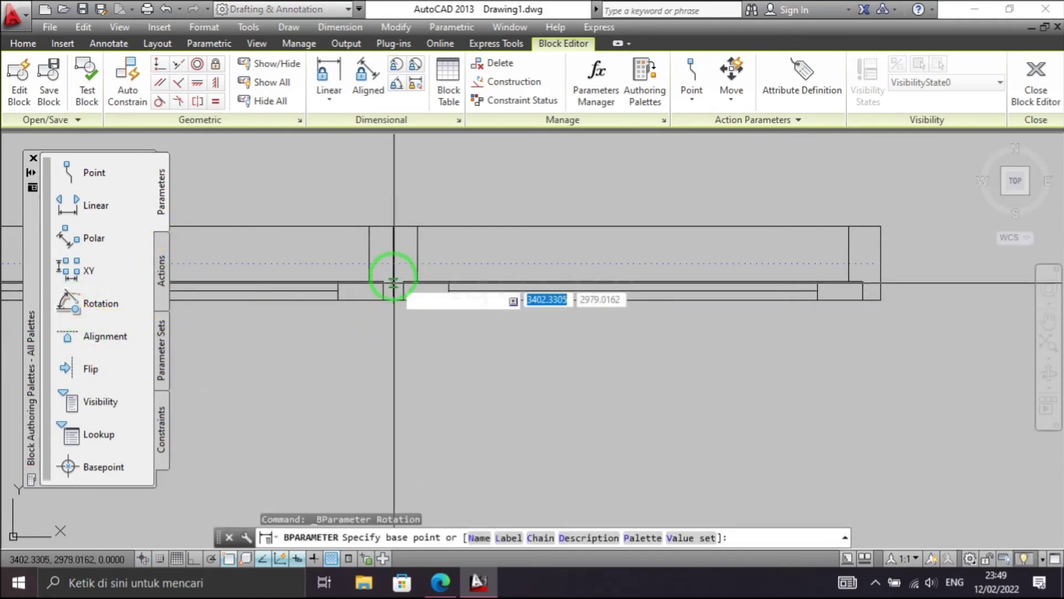
click(393, 263)
scroll(388, 262, down, 2)
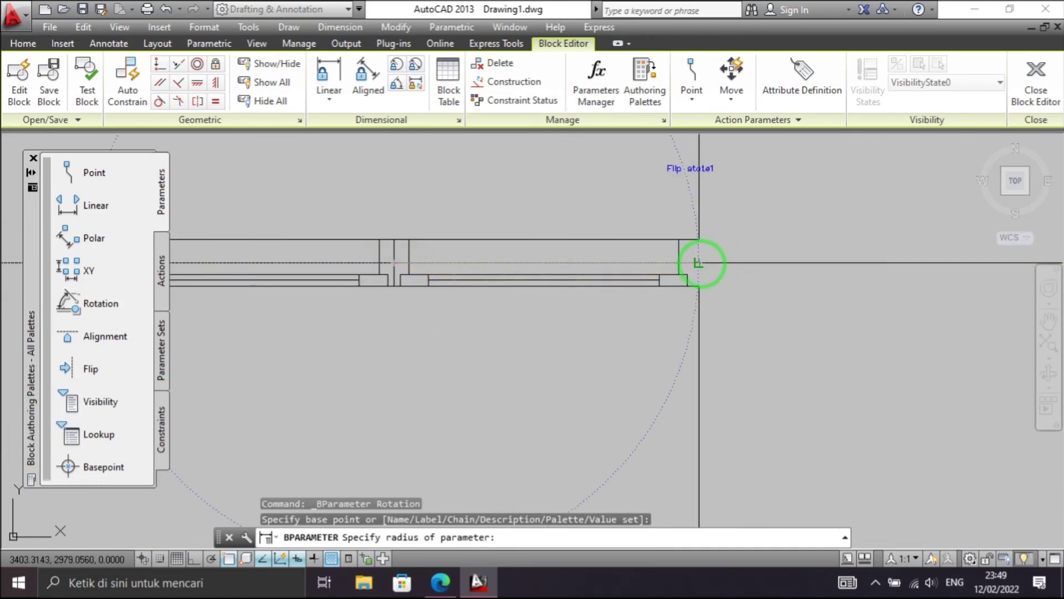
click(700, 264)
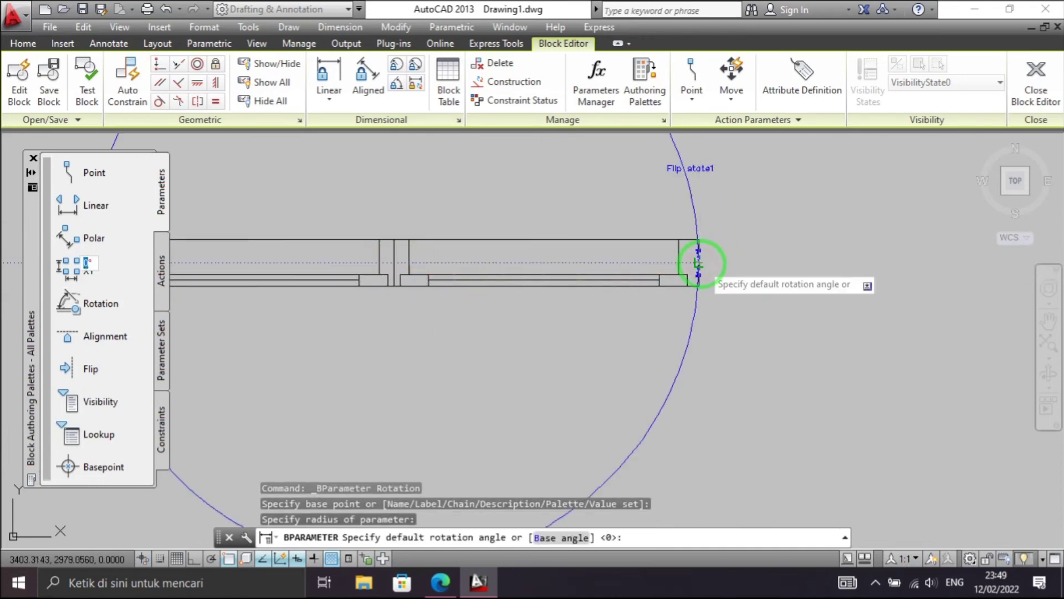
click(700, 264)
scroll(728, 366, down, 2)
scroll(725, 358, down, 3)
scroll(727, 350, up, 2)
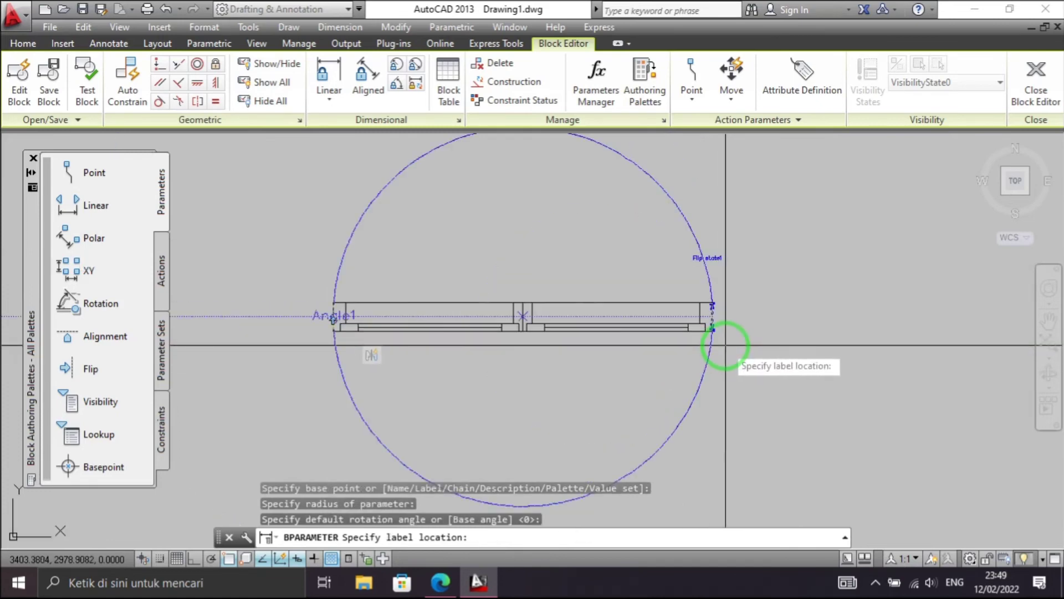
scroll(733, 291, down, 1)
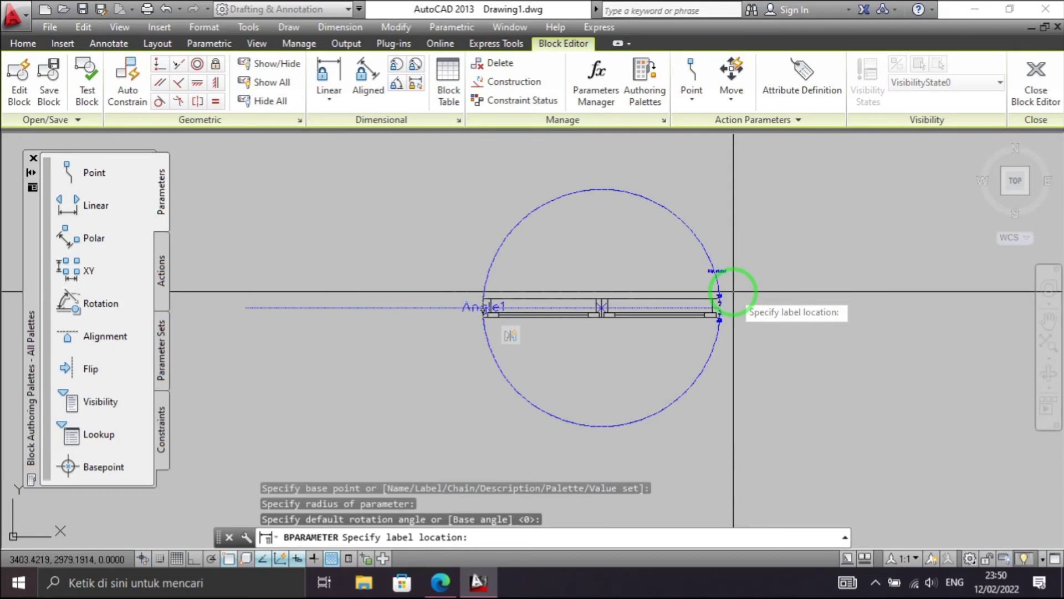
scroll(733, 291, up, 2)
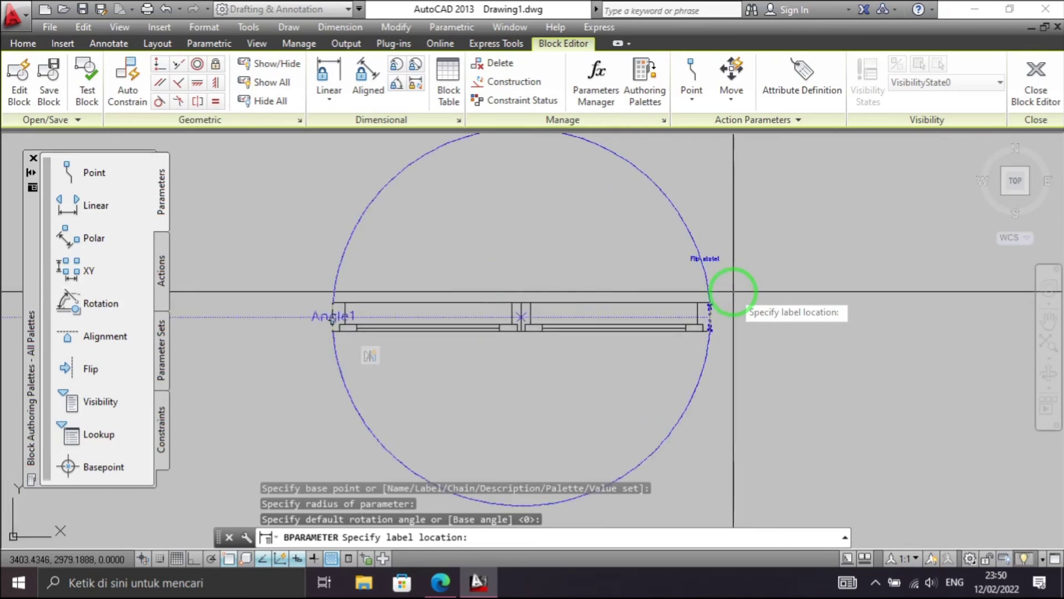
click(734, 291)
scroll(684, 327, up, 2)
scroll(684, 331, down, 2)
scroll(630, 344, down, 1)
scroll(598, 351, up, 1)
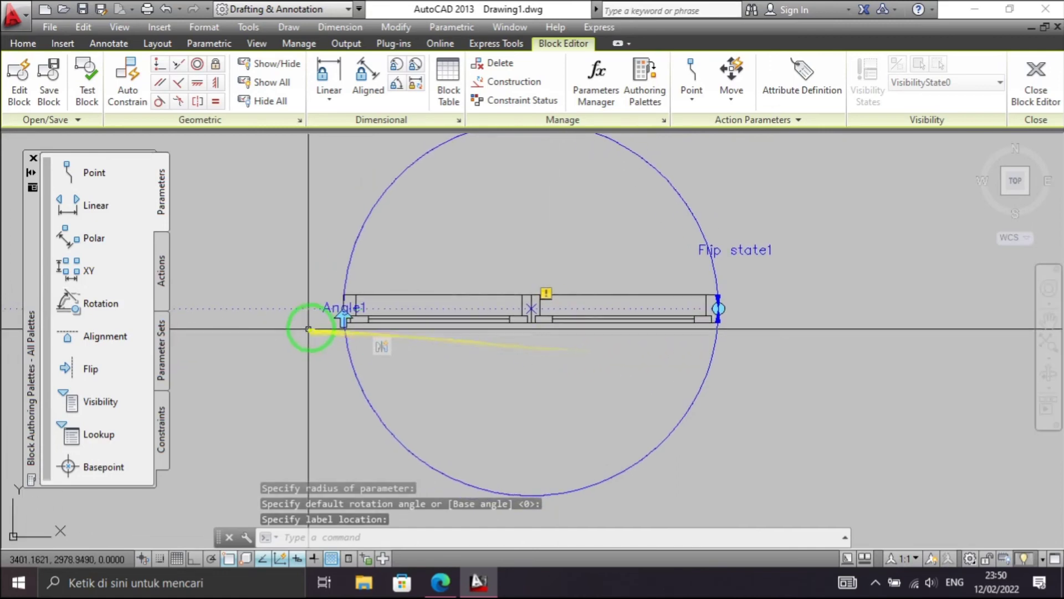
- Add a rotate action tied to Angle1 that covers all the window geometry
click(160, 271)
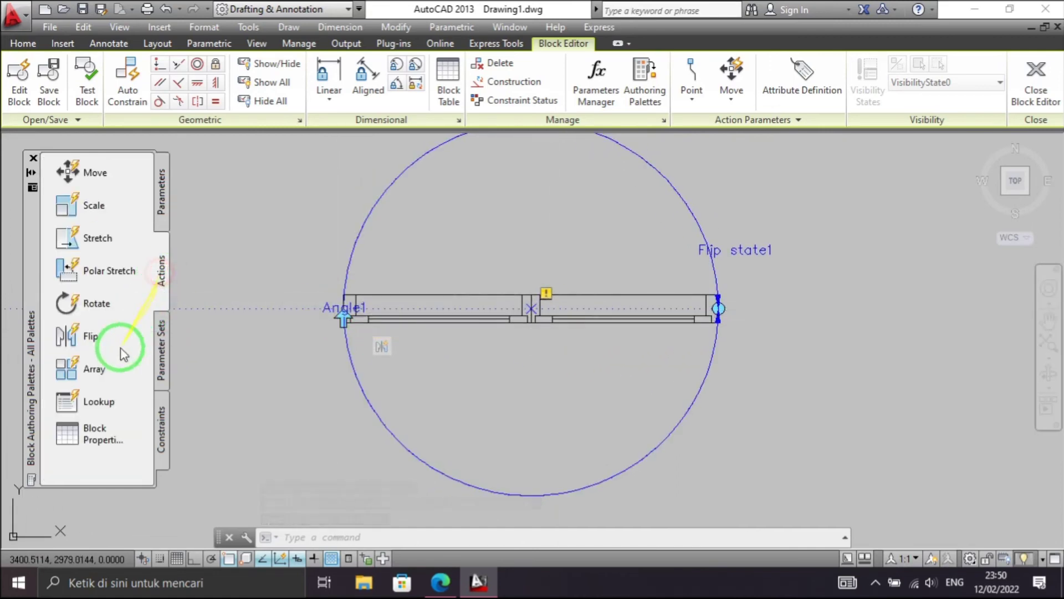
click(63, 310)
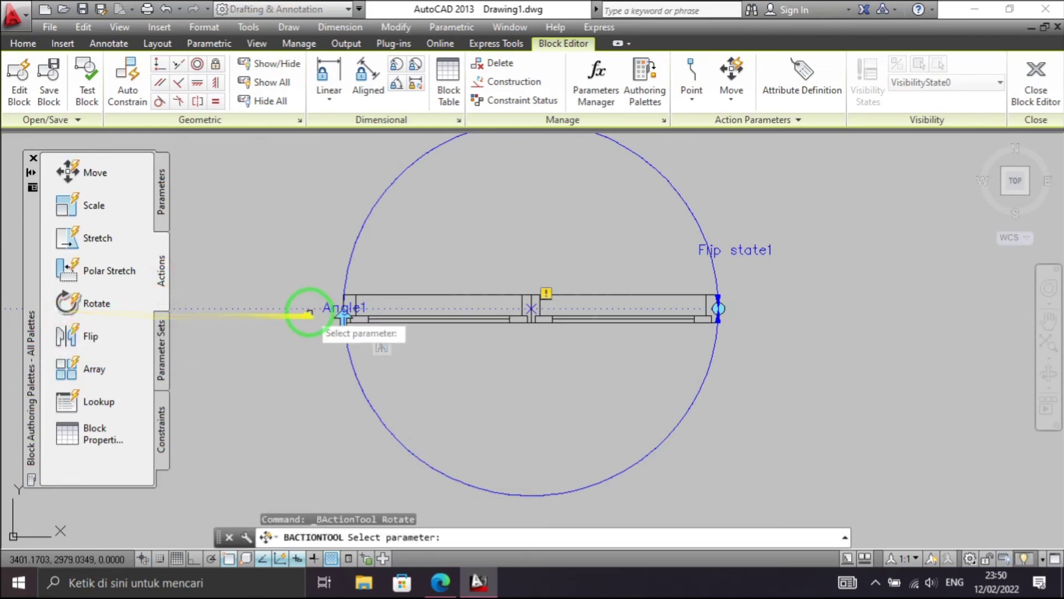
scroll(331, 304, up, 2)
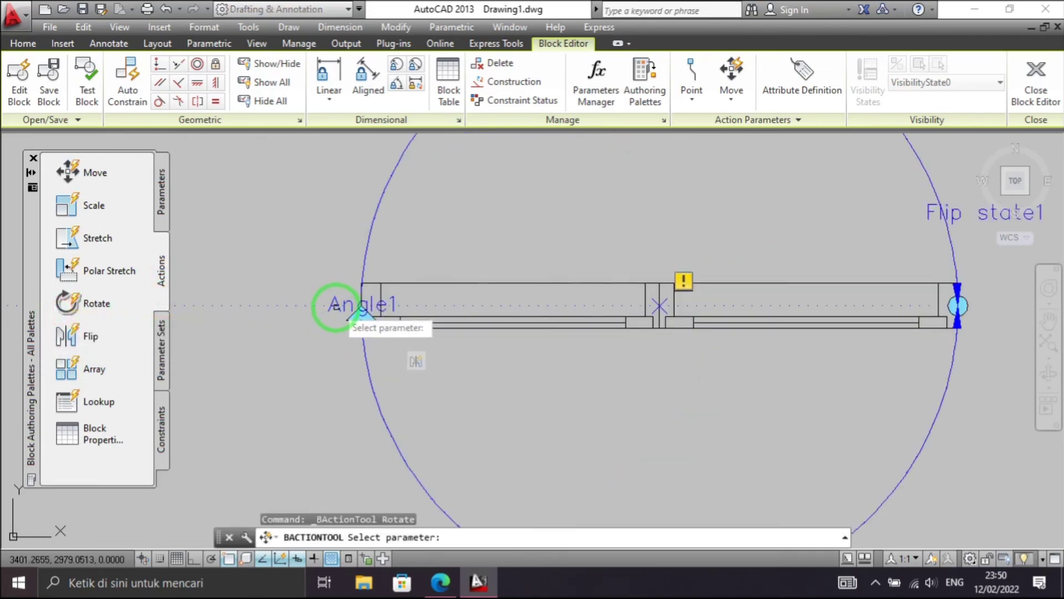
click(335, 306)
click(365, 341)
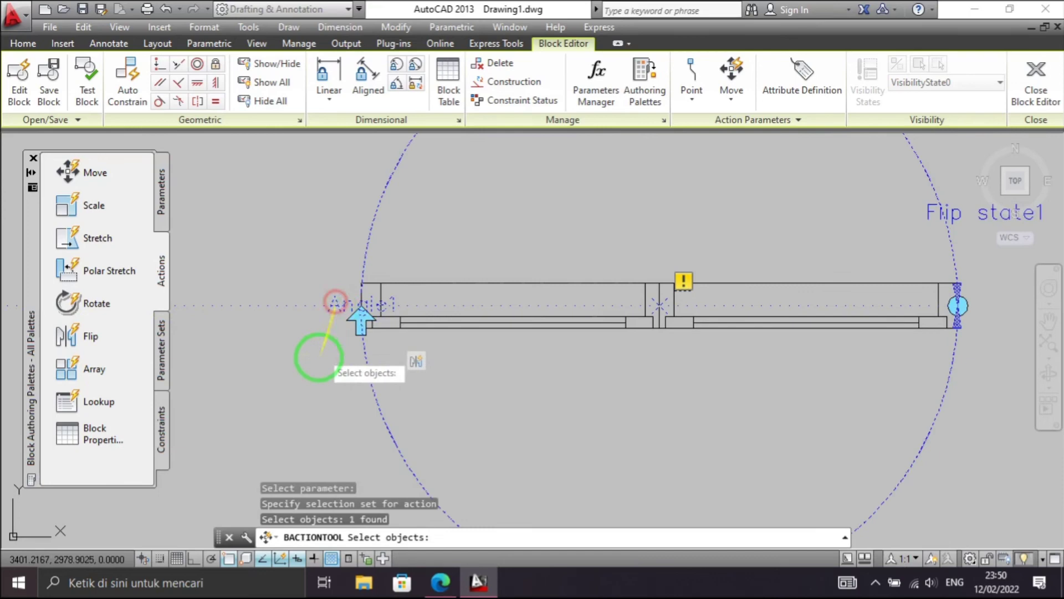
scroll(332, 291, down, 2)
scroll(799, 293, up, 3)
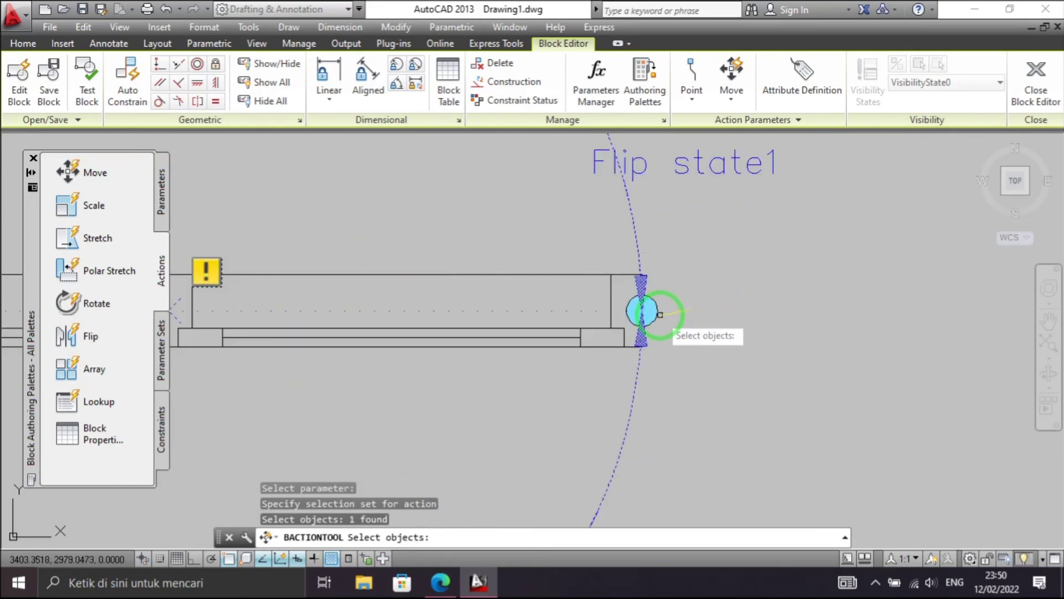
scroll(655, 318, down, 3)
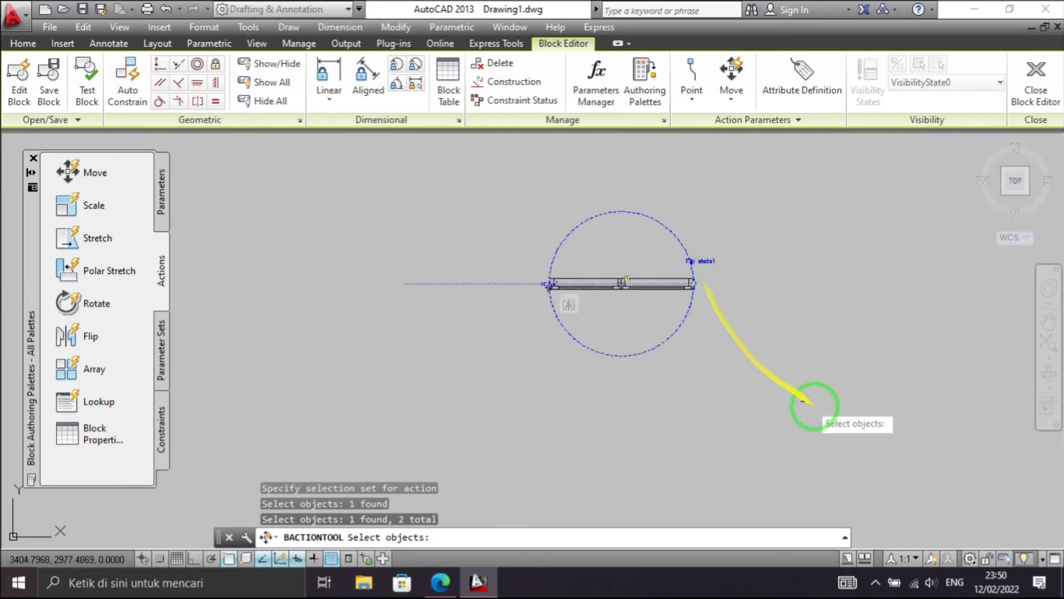
click(434, 177)
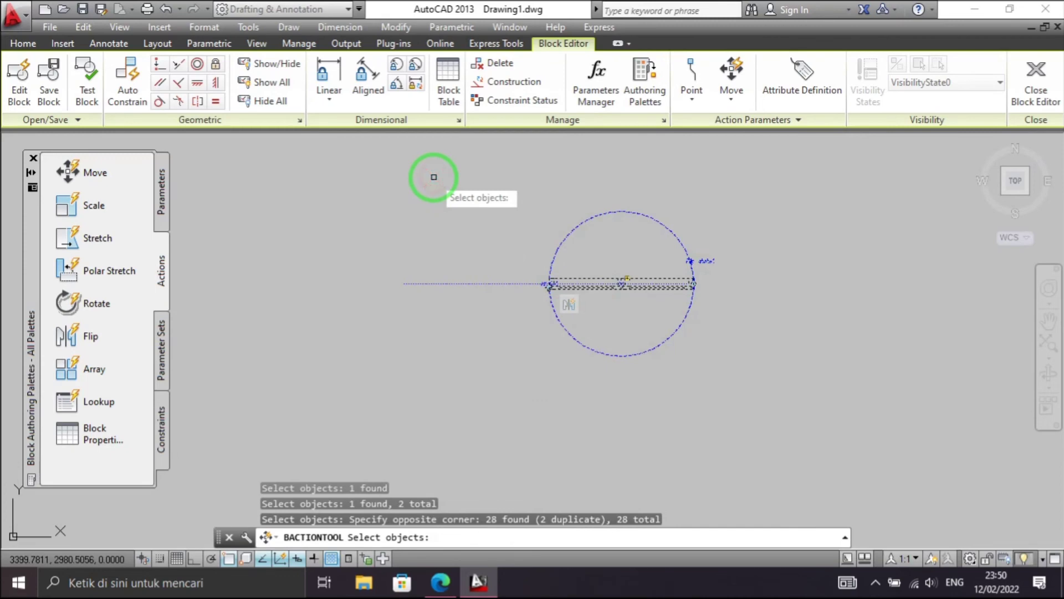
key(Return)
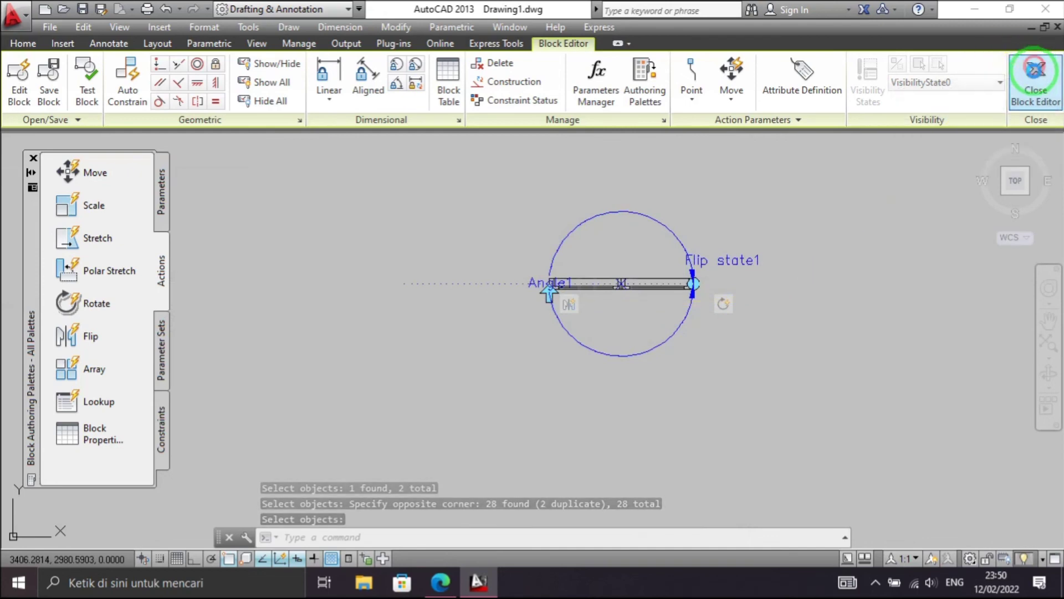
- Close the Block Editor, saving the changes to Jendela Double, and select the inserted window
click(1035, 71)
click(546, 268)
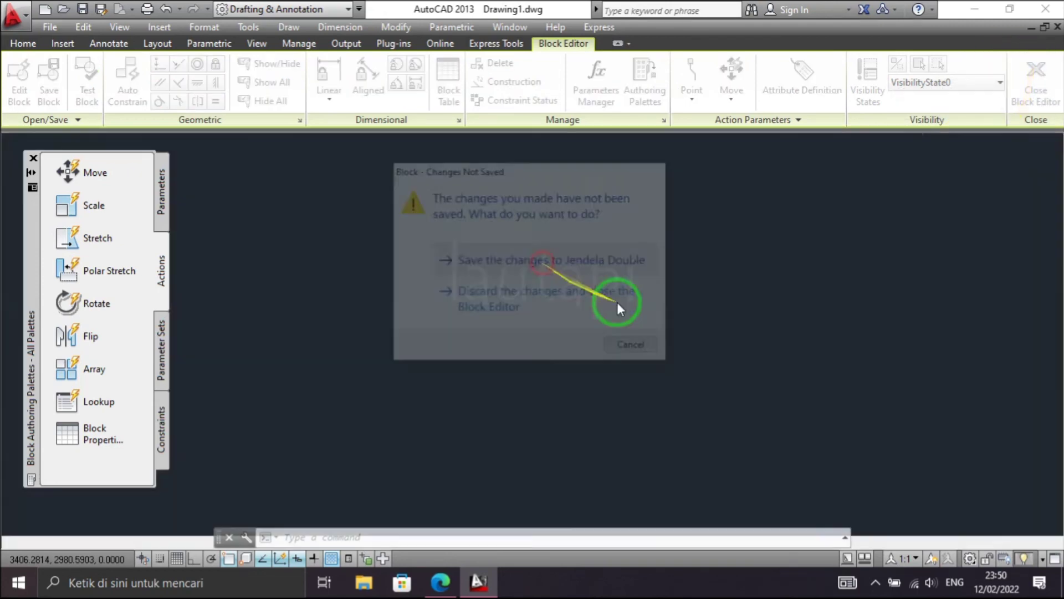
drag(654, 345, 506, 308)
scroll(438, 311, up, 2)
click(559, 483)
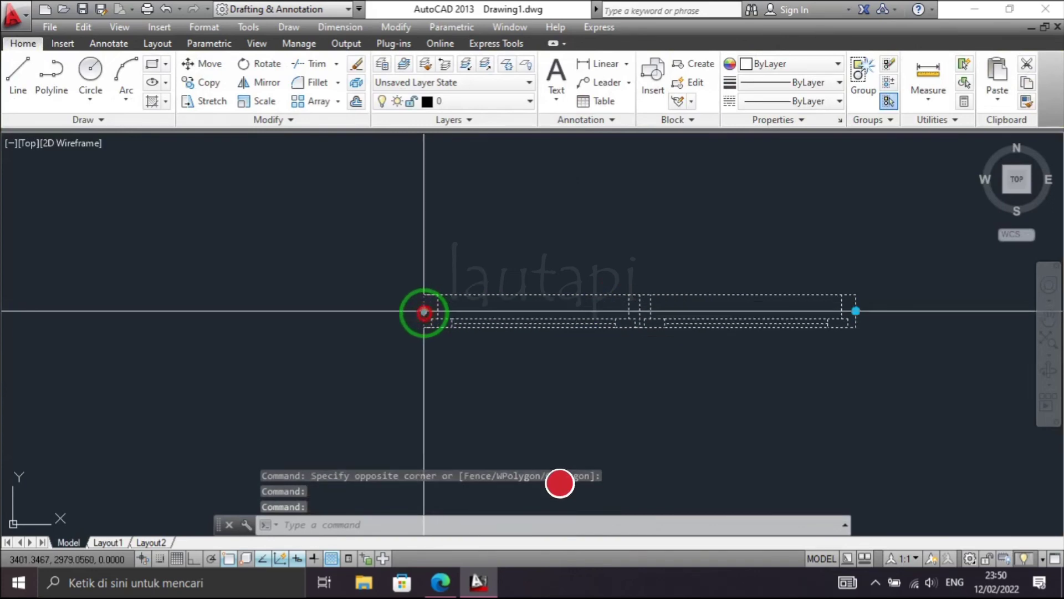
- Rotate the inserted window several times with its rotation grip, including a 73° turn
click(423, 311)
click(856, 311)
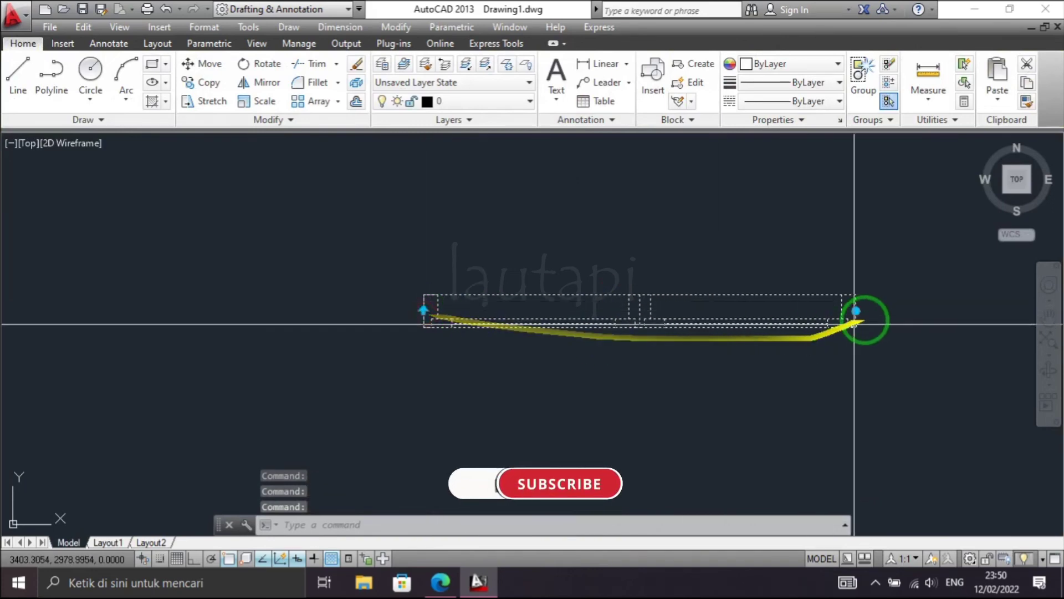
scroll(856, 311, down, 4)
key(space)
key(space)
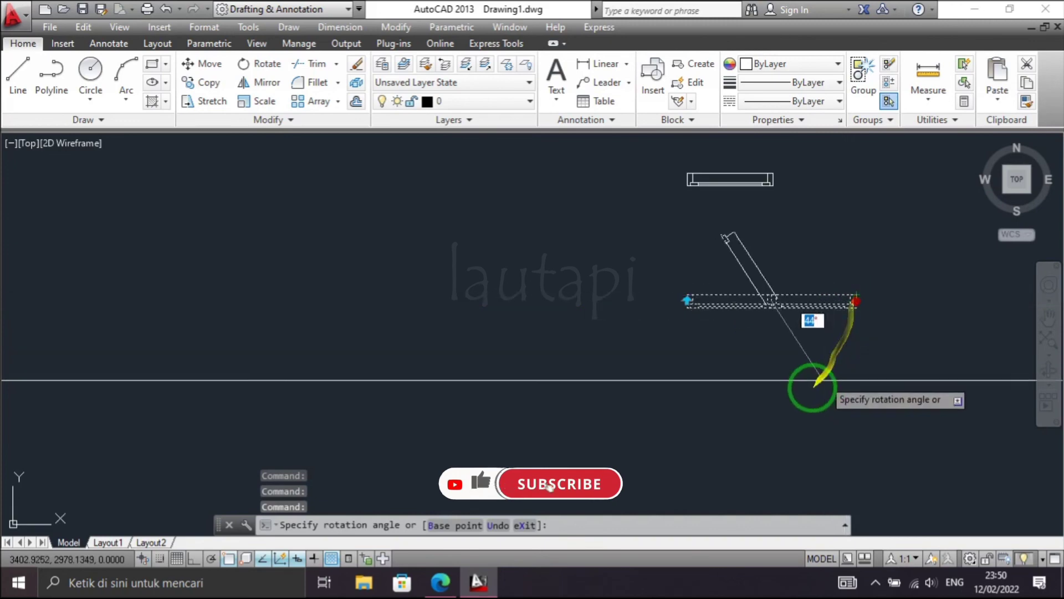
click(802, 402)
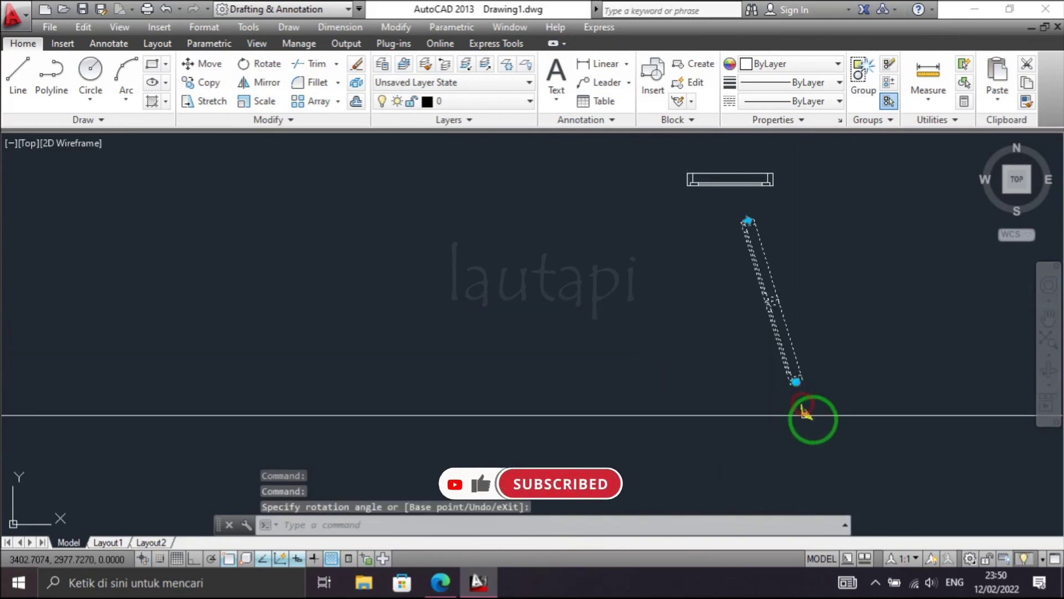
click(796, 381)
key(space)
key(space)
click(571, 352)
click(696, 337)
key(space)
key(space)
click(646, 236)
- Rotate the window to 360° so it is horizontal again, deselect it, and minimize AutoCAD
scroll(721, 283, up, 4)
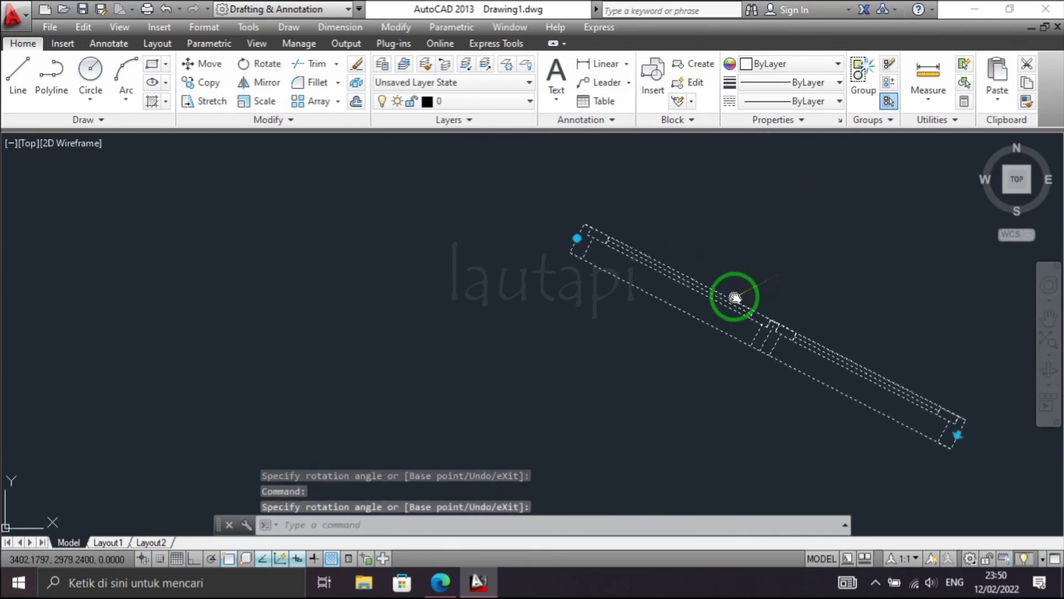
click(492, 258)
key(space)
key(space)
text(360)
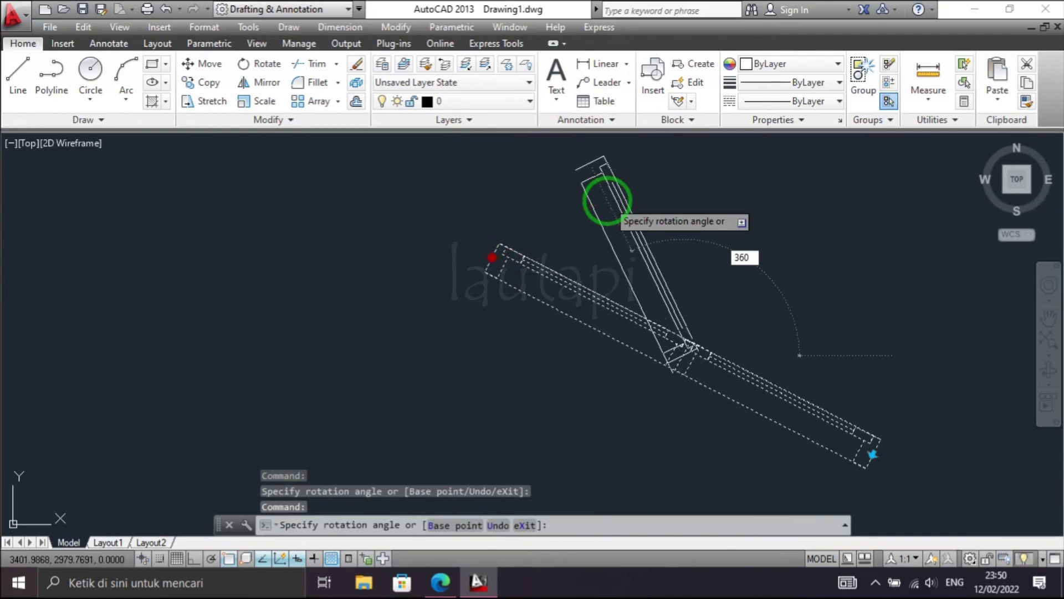
key(Return)
scroll(672, 242, down, 2)
scroll(637, 333, up, 2)
key(Escape)
mouse_move(689, 312)
middle_down()
mouse_move(677, 381)
mouse_move(692, 388)
middle_up()
scroll(730, 381, up, 1)
scroll(730, 381, down, 1)
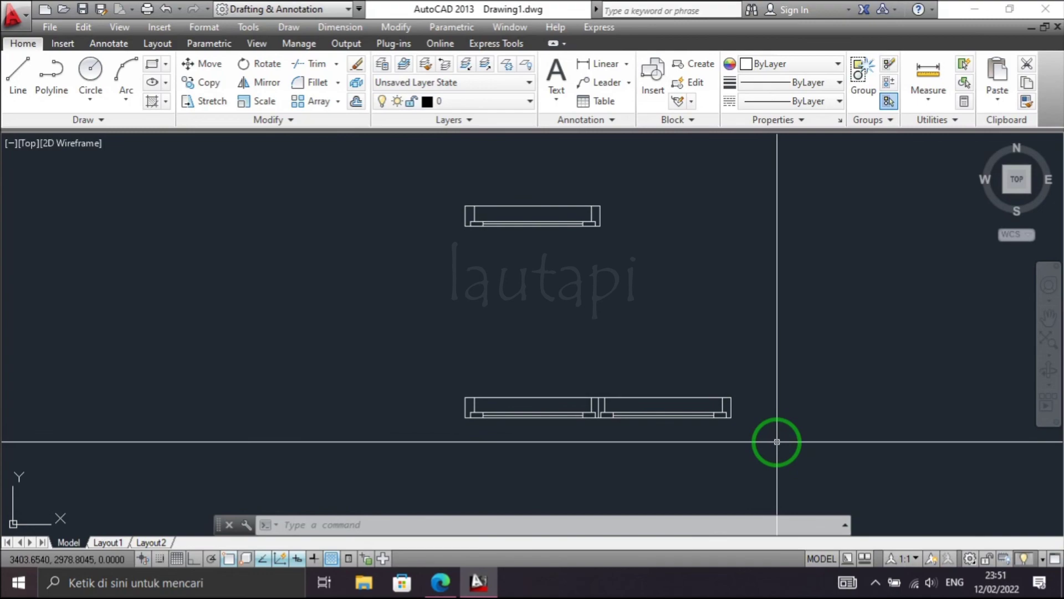
click(974, 9)
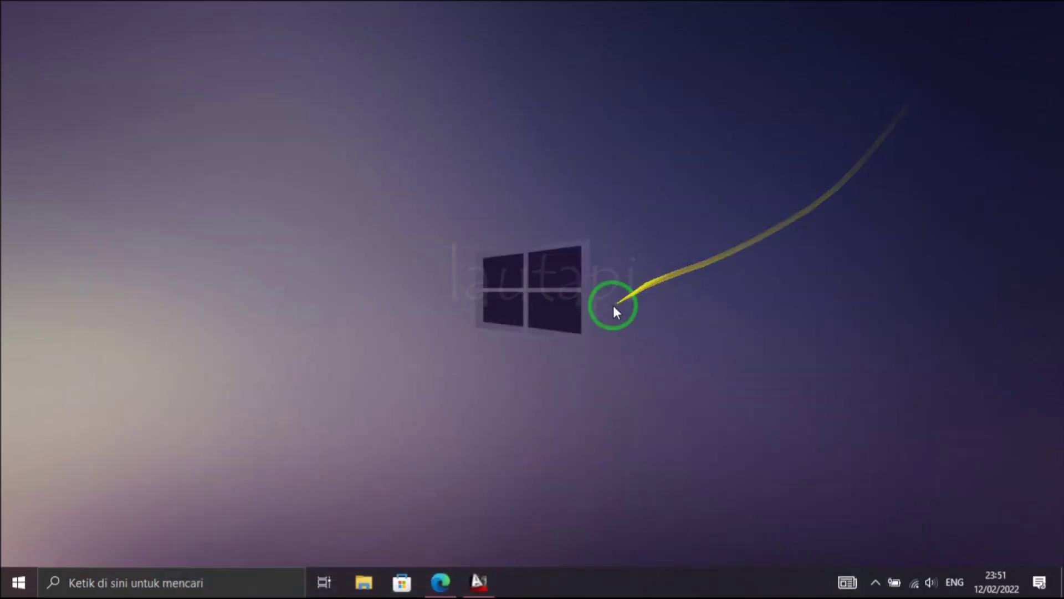